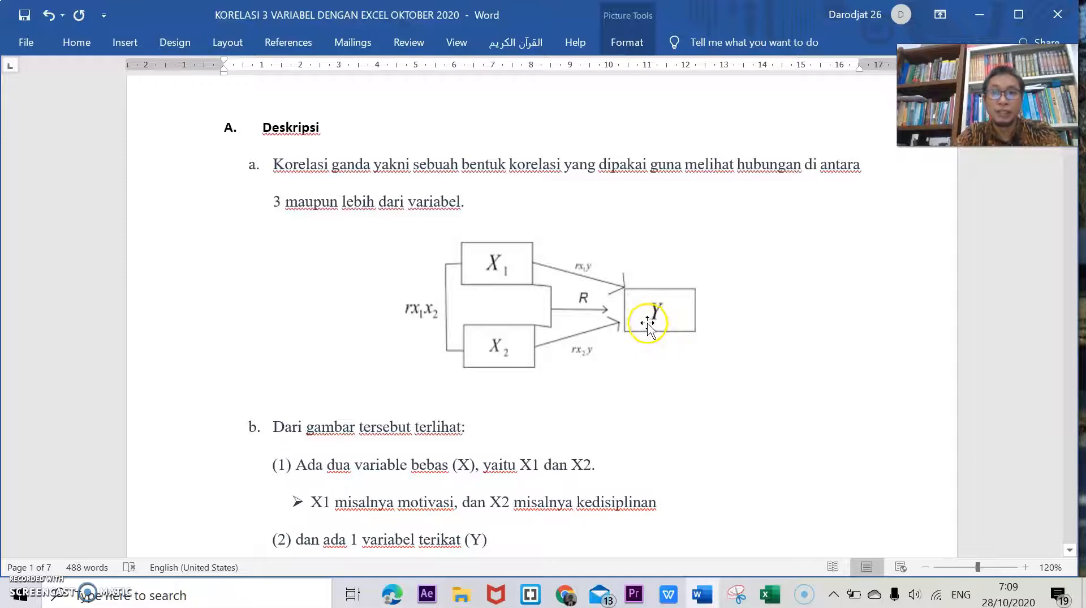
- Examine the X1, X2 and Y correlation diagram and the explanation of its variables in item b
{"action": "scroll", "coordinate": [645, 325], "scroll_direction": "down", "scroll_amount": 3}
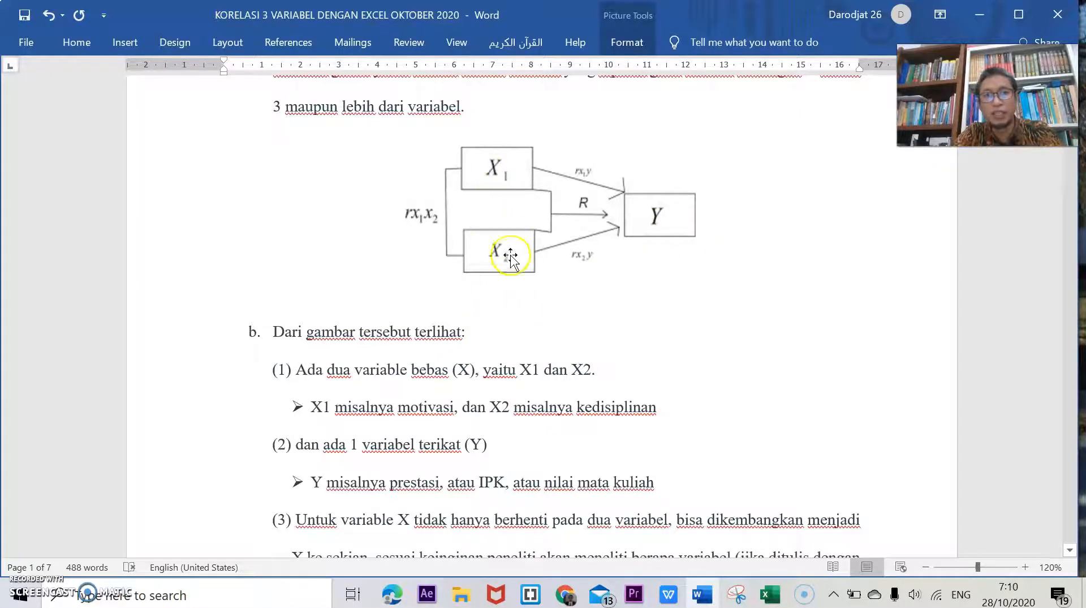
{"action": "left_click_drag", "start_coordinate": [311, 406], "coordinate": [514, 403]}
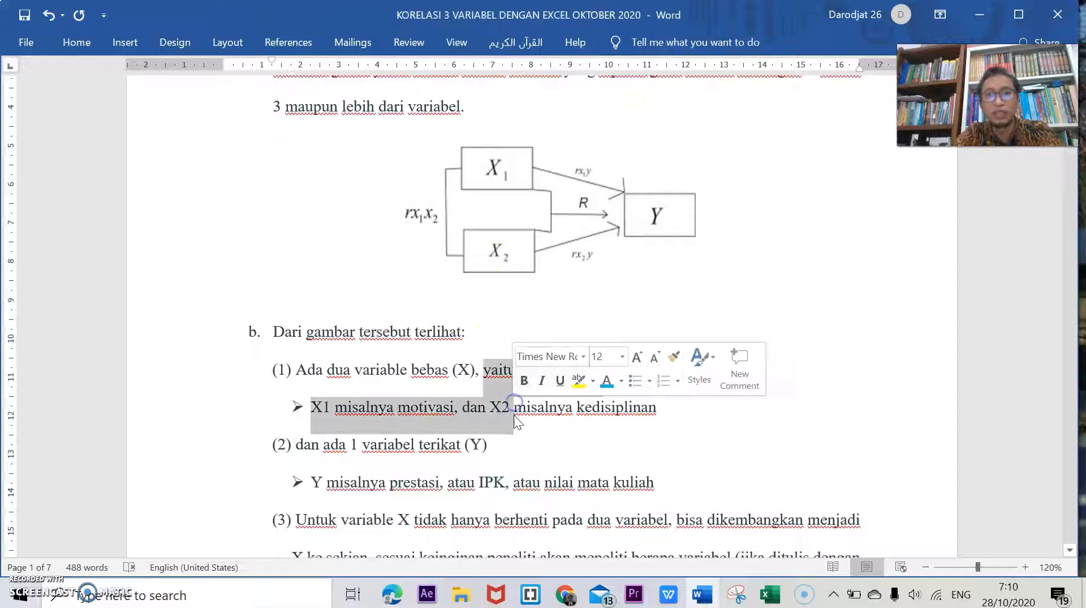
{"action": "left_click", "coordinate": [500, 296]}
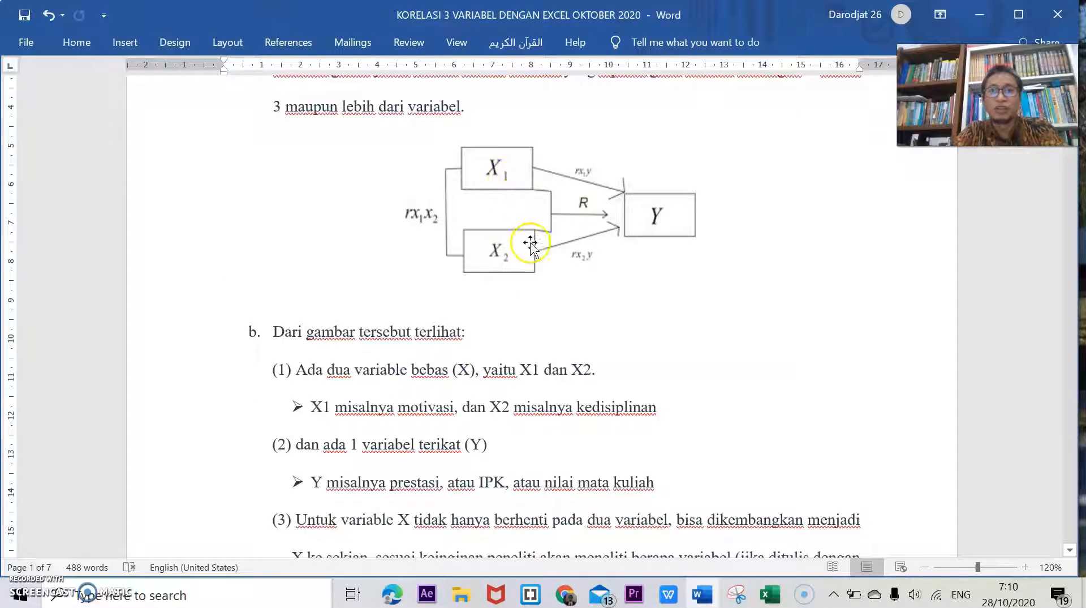
{"action": "left_click", "coordinate": [520, 309]}
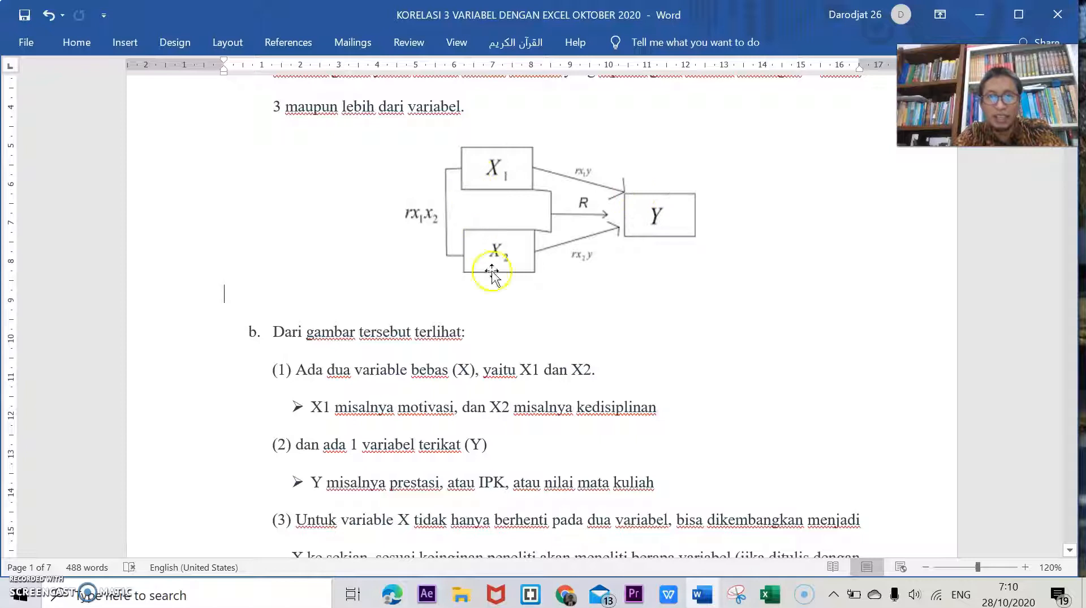
{"action": "scroll", "coordinate": [544, 317], "scroll_direction": "down", "scroll_amount": 3}
{"action": "scroll", "coordinate": [547, 328], "scroll_direction": "down", "scroll_amount": 2}
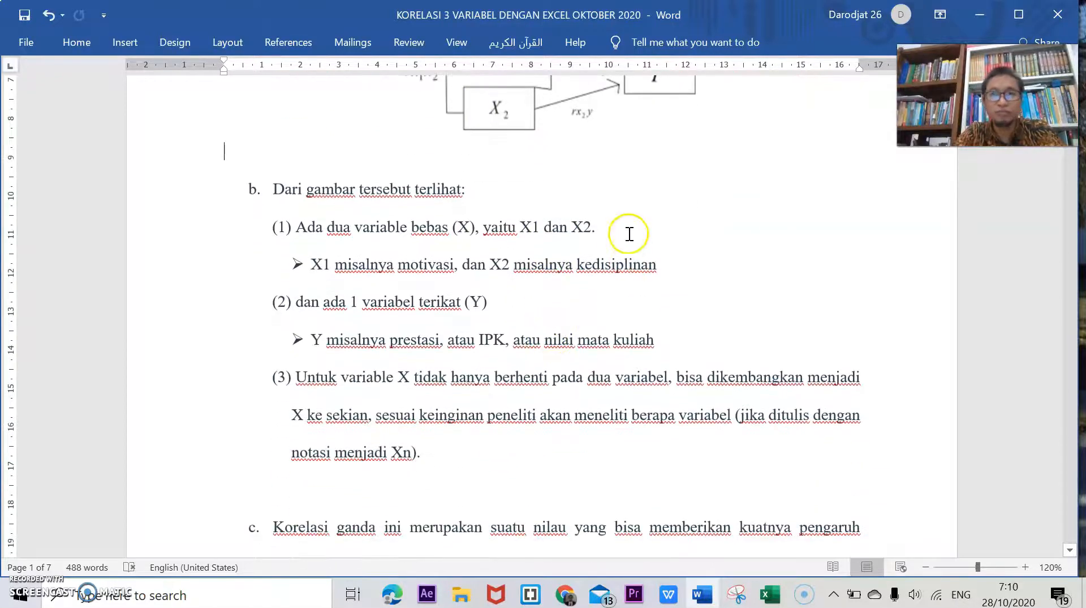
{"action": "scroll", "coordinate": [655, 151], "scroll_direction": "up", "scroll_amount": 3}
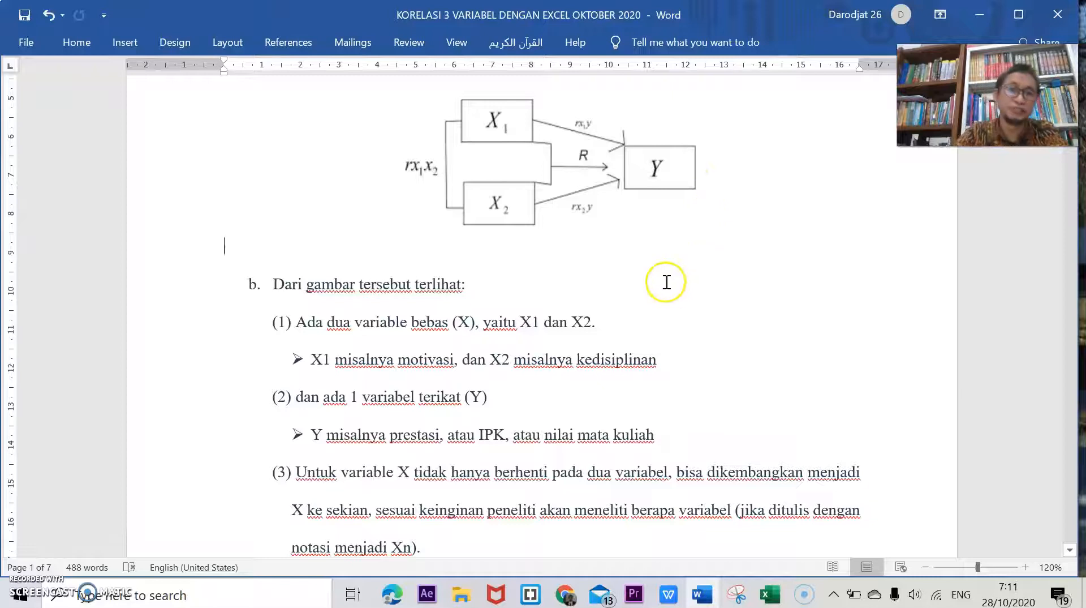
{"action": "scroll", "coordinate": [659, 317], "scroll_direction": "down", "scroll_amount": 4}
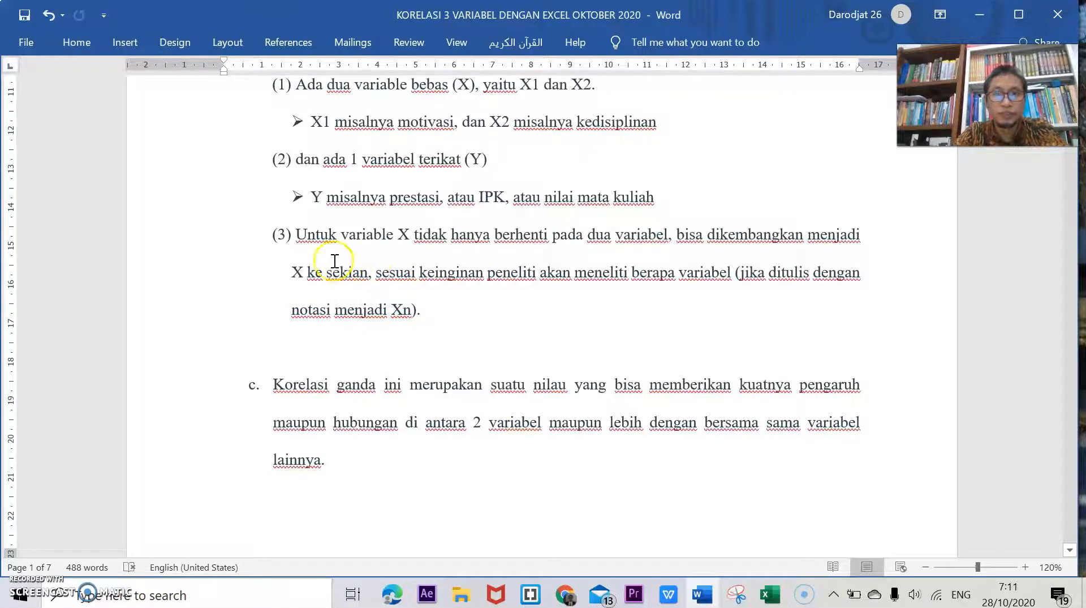
{"action": "scroll", "coordinate": [498, 218], "scroll_direction": "up", "scroll_amount": 3}
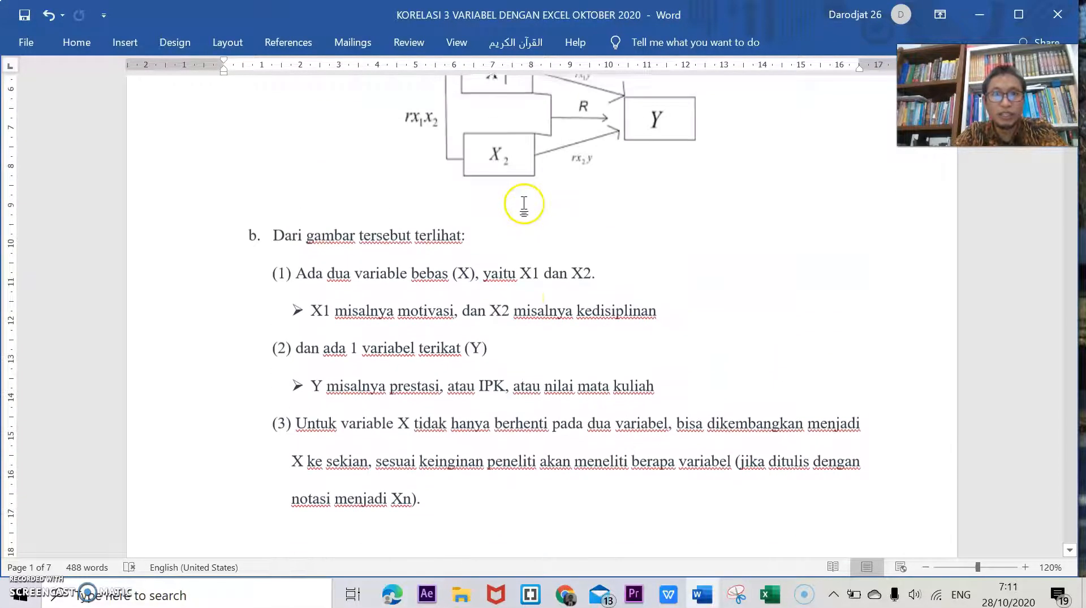
{"action": "scroll", "coordinate": [515, 170], "scroll_direction": "up", "scroll_amount": 2}
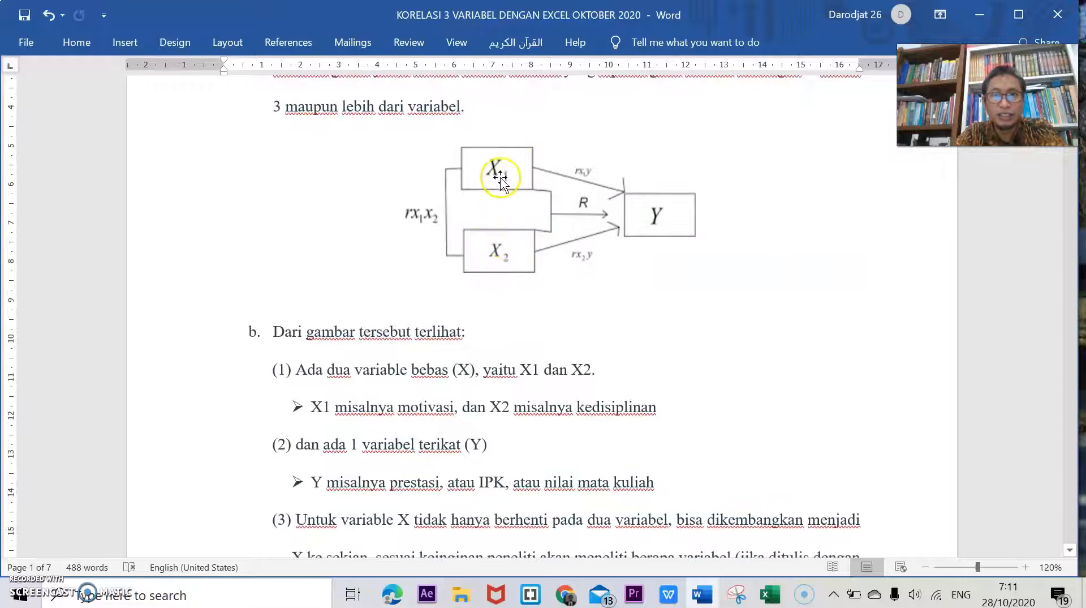
{"action": "scroll", "coordinate": [503, 283], "scroll_direction": "down", "scroll_amount": 3}
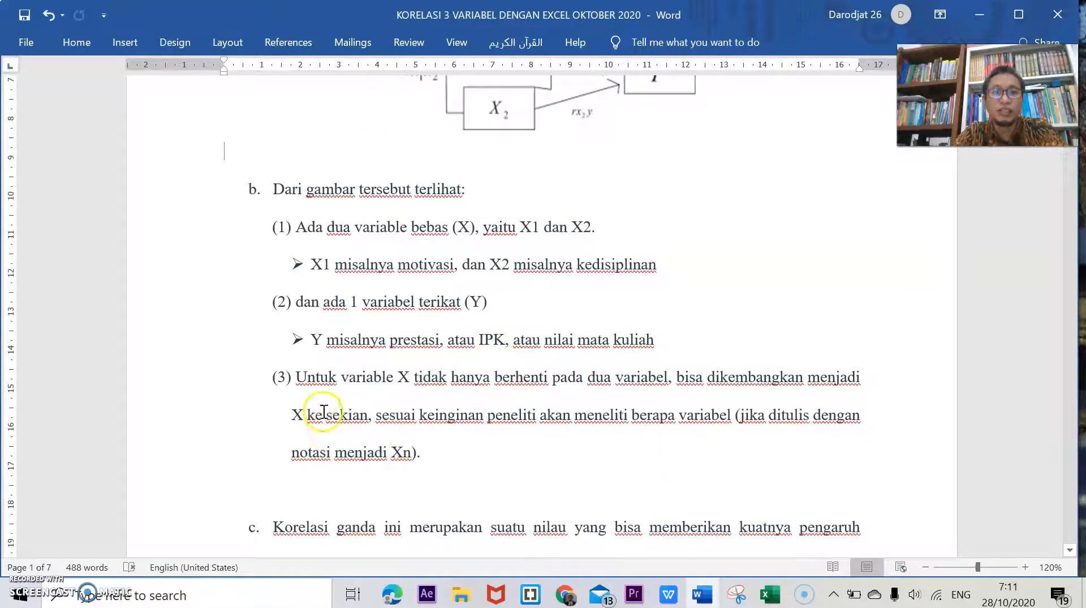
{"action": "scroll", "coordinate": [498, 179], "scroll_direction": "up", "scroll_amount": 2}
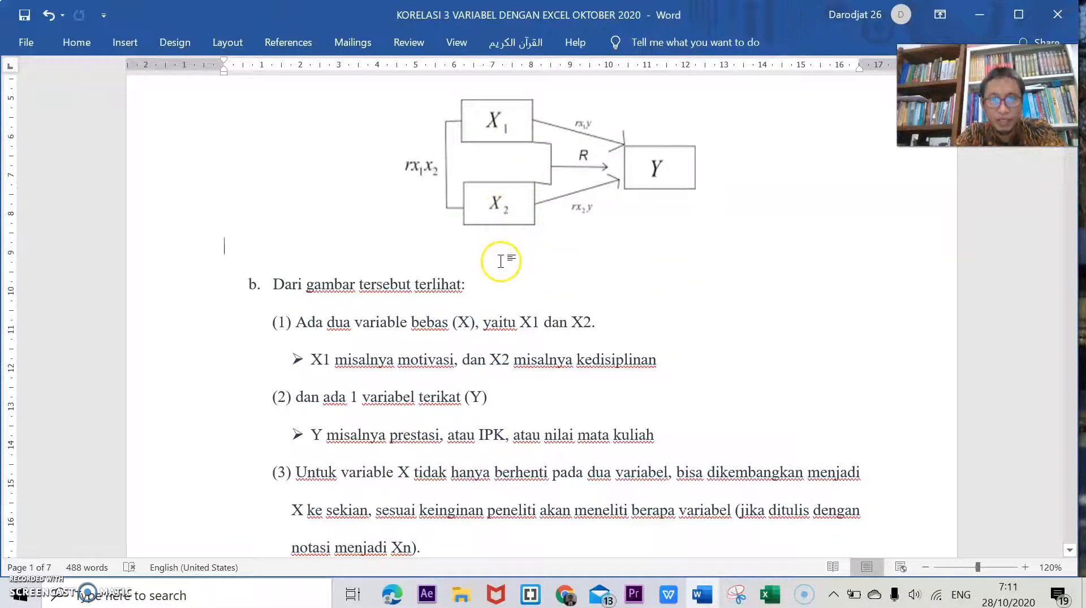
{"action": "scroll", "coordinate": [431, 496], "scroll_direction": "down", "scroll_amount": 2}
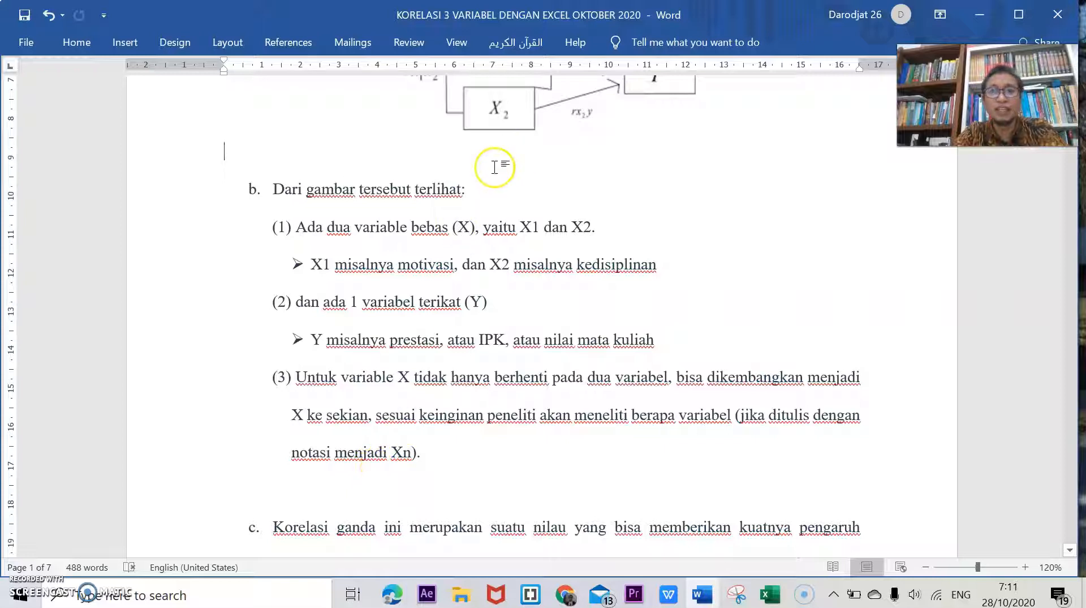
- Correct the misspelled word "nilau" to "nilai" in item c
{"action": "scroll", "coordinate": [466, 280], "scroll_direction": "down", "scroll_amount": 5}
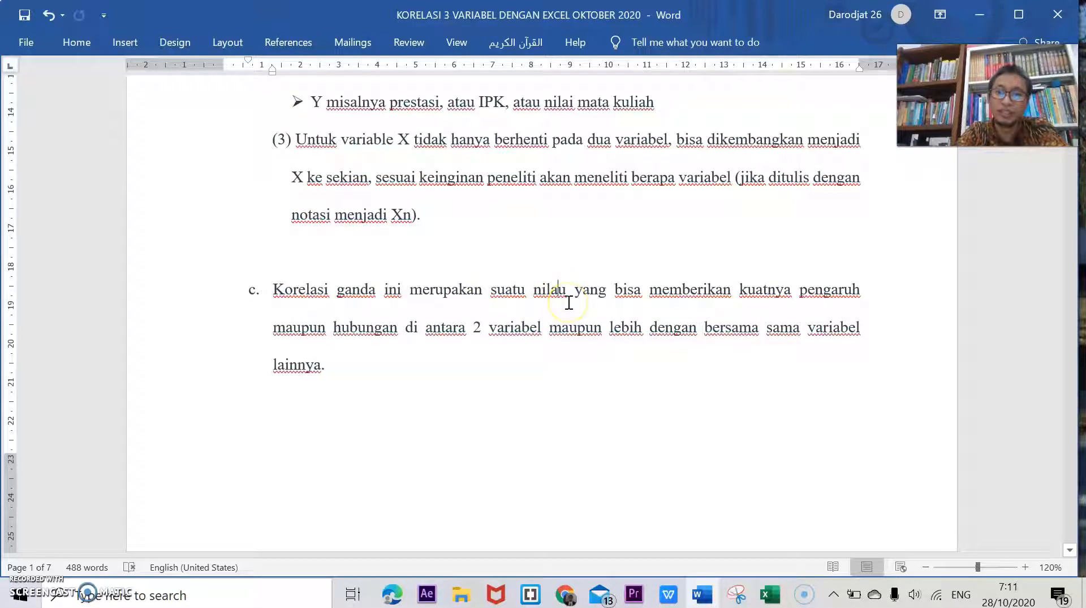
{"action": "key", "text": "ctrl+z"}
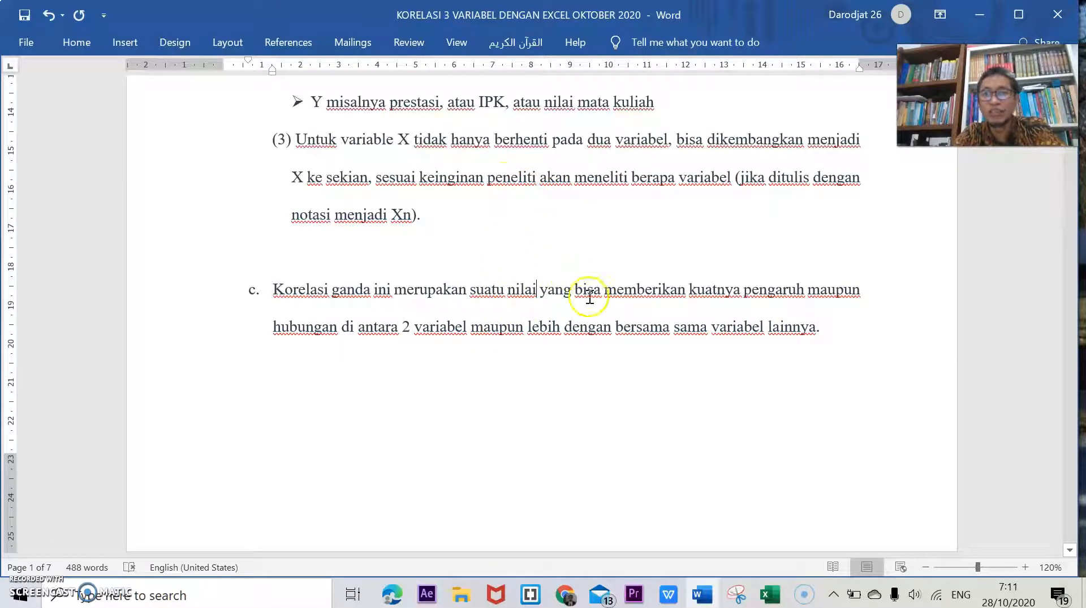
- Switch to the Book1 workbook in Excel and move the "KORELASI GANDA" analysis picture so its left edge sits near column K
{"action": "scroll", "coordinate": [587, 296], "scroll_direction": "down", "scroll_amount": 2}
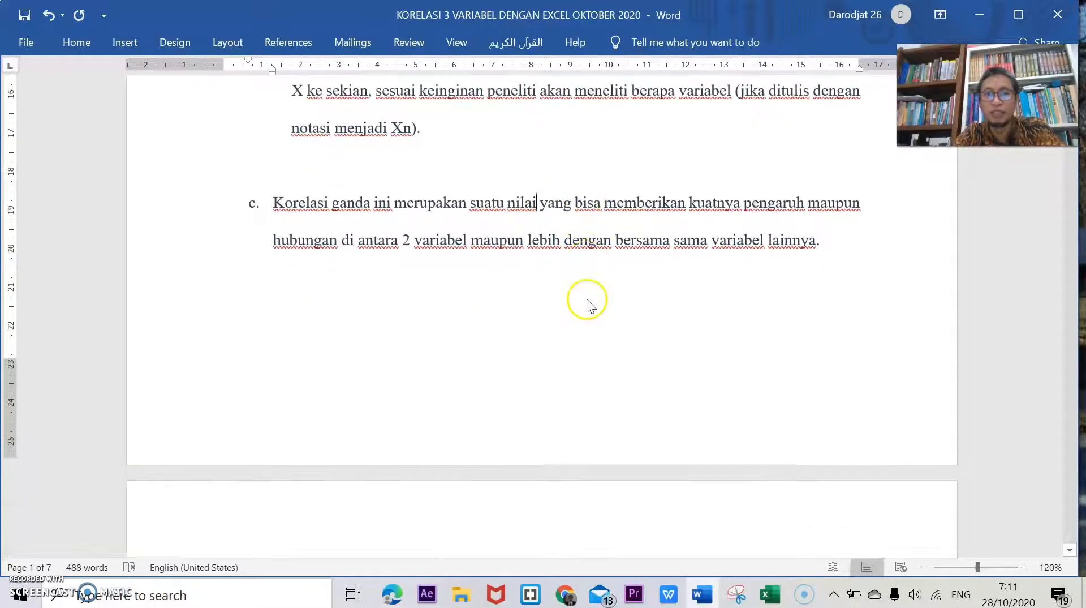
{"action": "scroll", "coordinate": [586, 300], "scroll_direction": "up", "scroll_amount": 1}
{"action": "scroll", "coordinate": [586, 303], "scroll_direction": "down", "scroll_amount": 3}
{"action": "scroll", "coordinate": [587, 299], "scroll_direction": "down", "scroll_amount": 2}
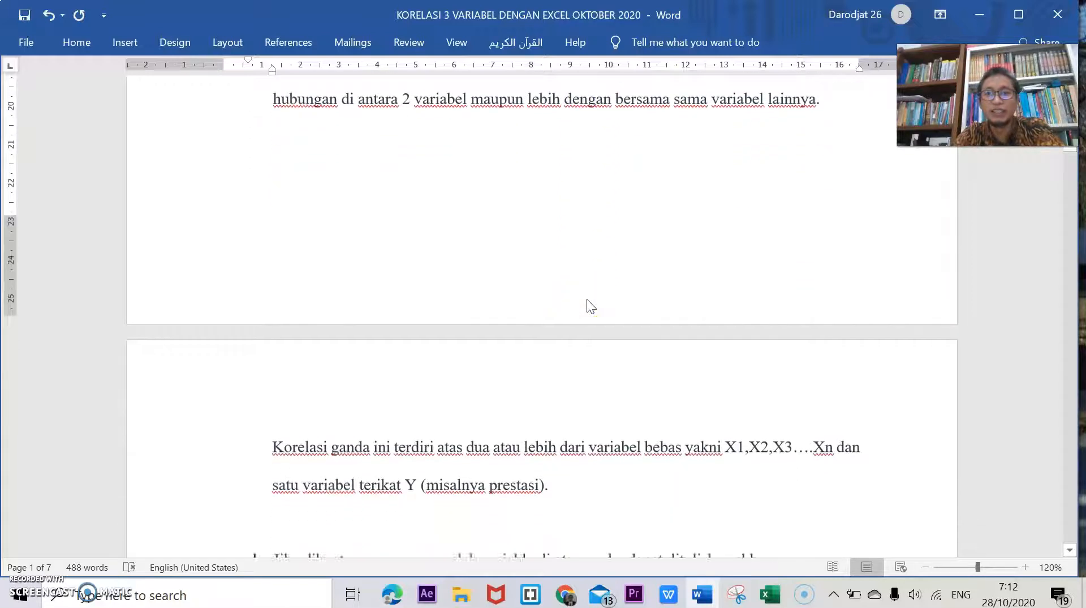
{"action": "scroll", "coordinate": [586, 298], "scroll_direction": "down", "scroll_amount": 3}
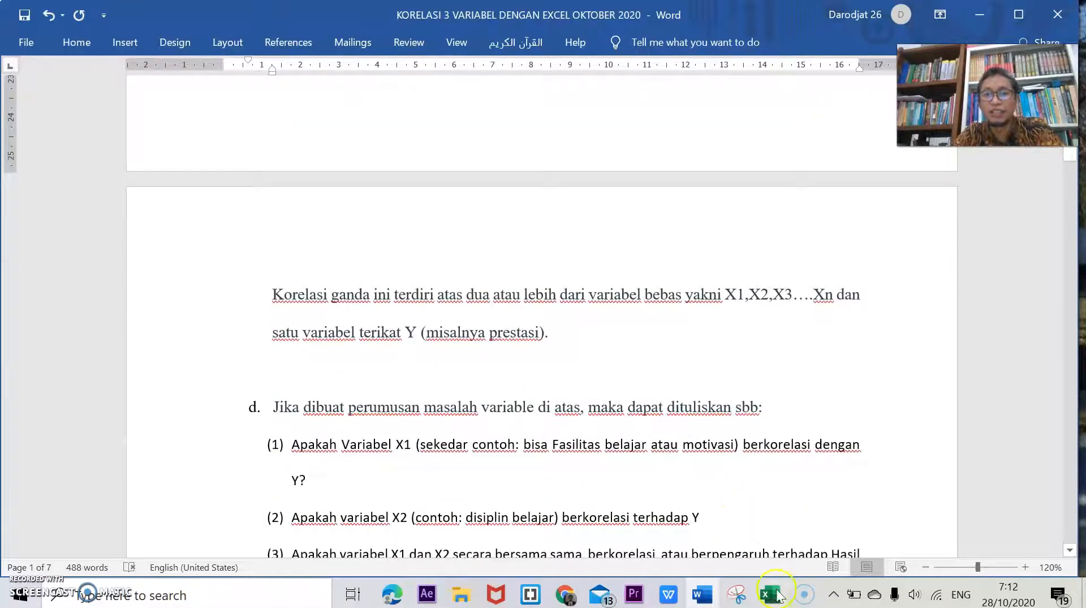
{"action": "mouse_move", "coordinate": [776, 601]}
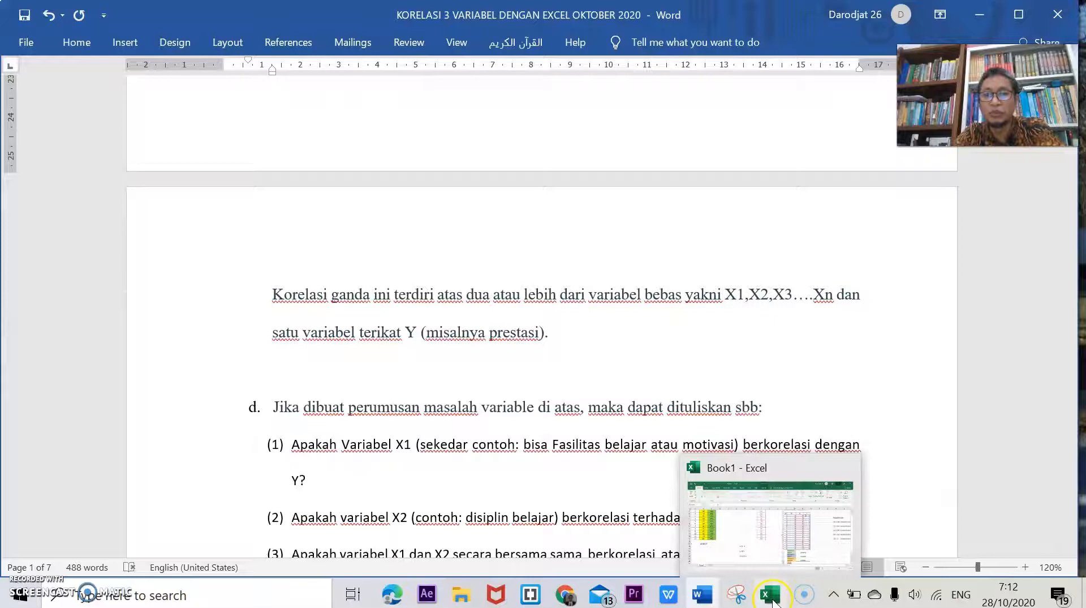
{"action": "left_click", "coordinate": [816, 538]}
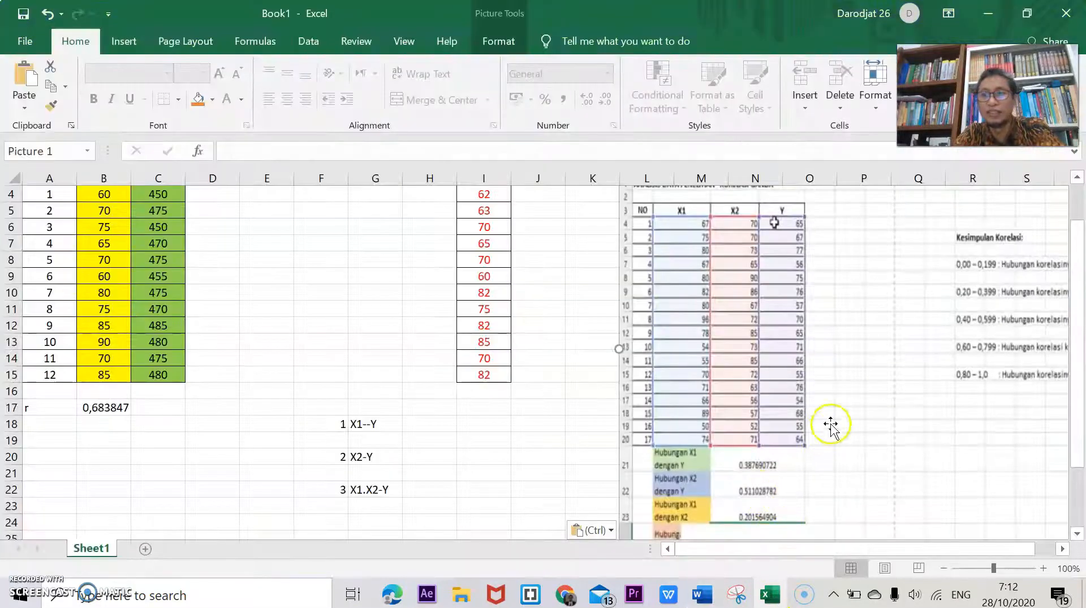
{"action": "left_click_drag", "start_coordinate": [818, 398], "coordinate": [635, 395]}
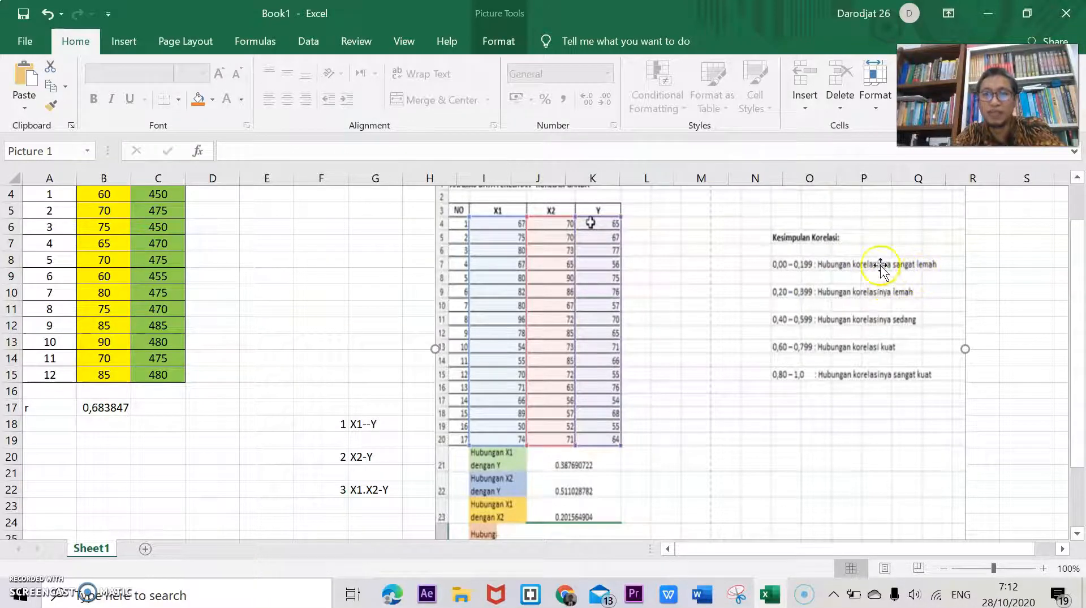
{"action": "left_click_drag", "start_coordinate": [747, 350], "coordinate": [868, 339]}
- Return to the Word document and add "(prestasi)" after "Y?" in question (1) of item d
{"action": "left_click", "coordinate": [700, 595]}
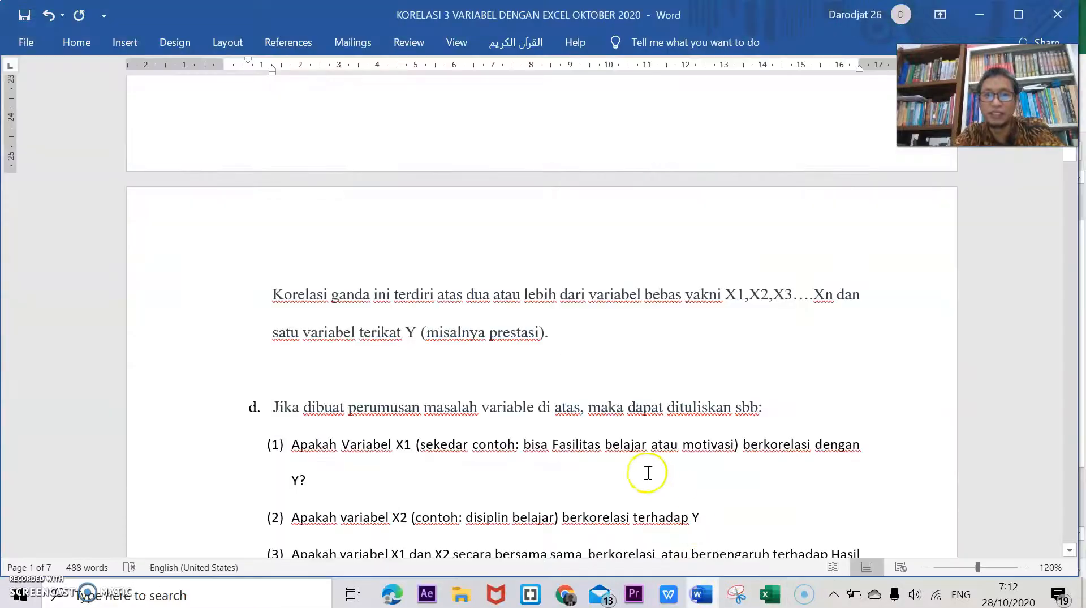
{"action": "scroll", "coordinate": [432, 363], "scroll_direction": "down", "scroll_amount": 3}
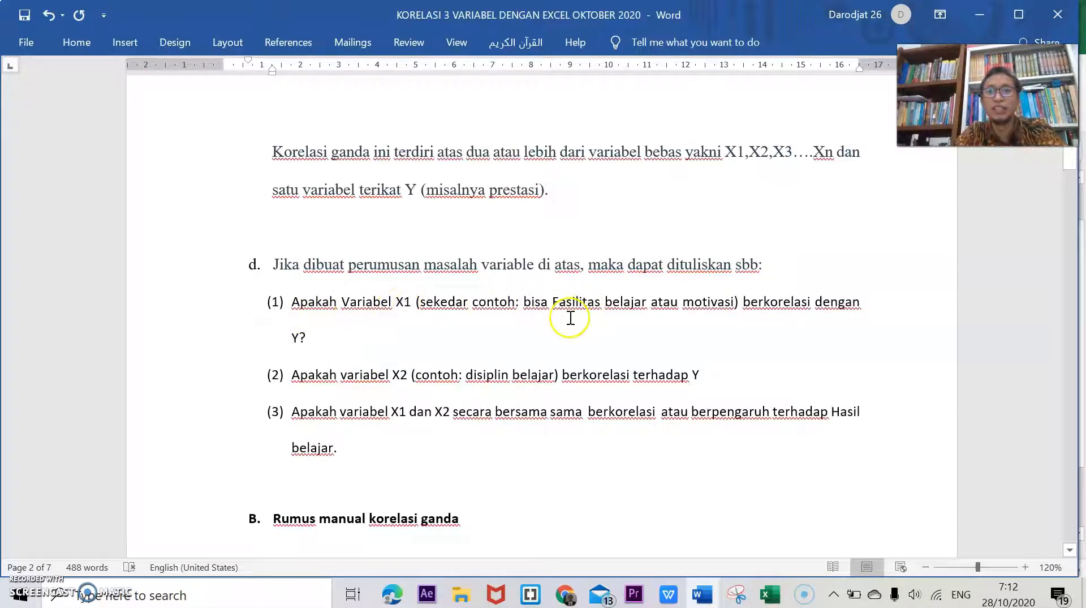
{"action": "left_click", "coordinate": [318, 336]}
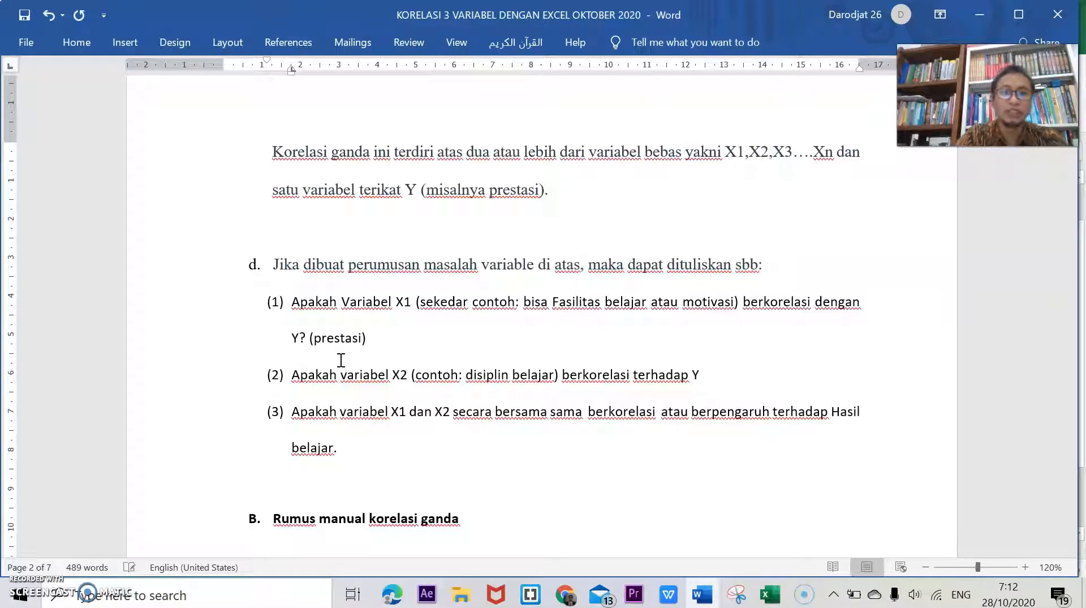
{"action": "left_click", "coordinate": [299, 337]}
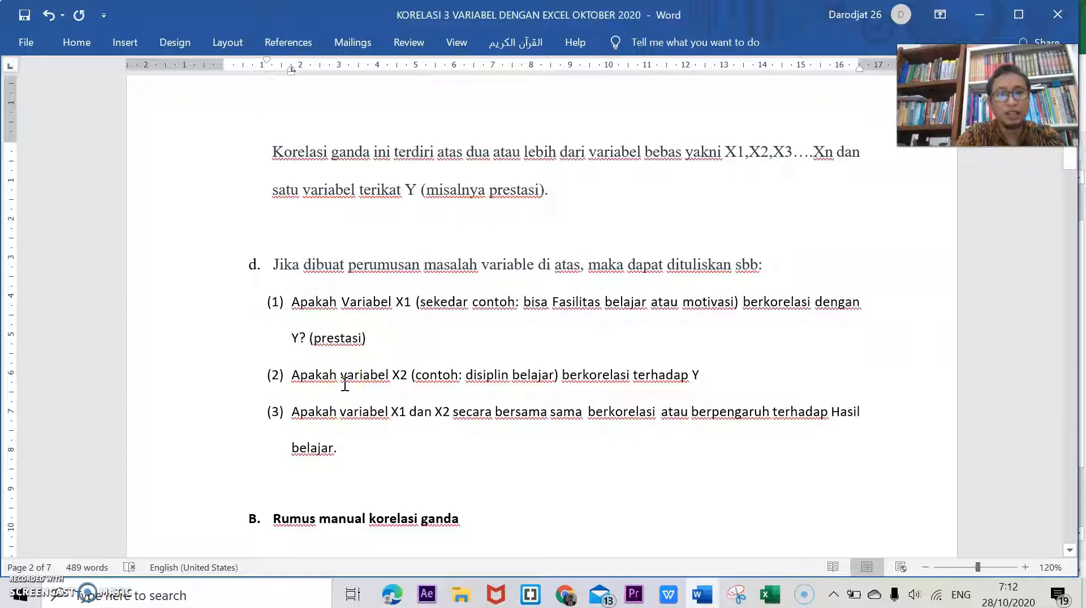
{"action": "left_click", "coordinate": [368, 338]}
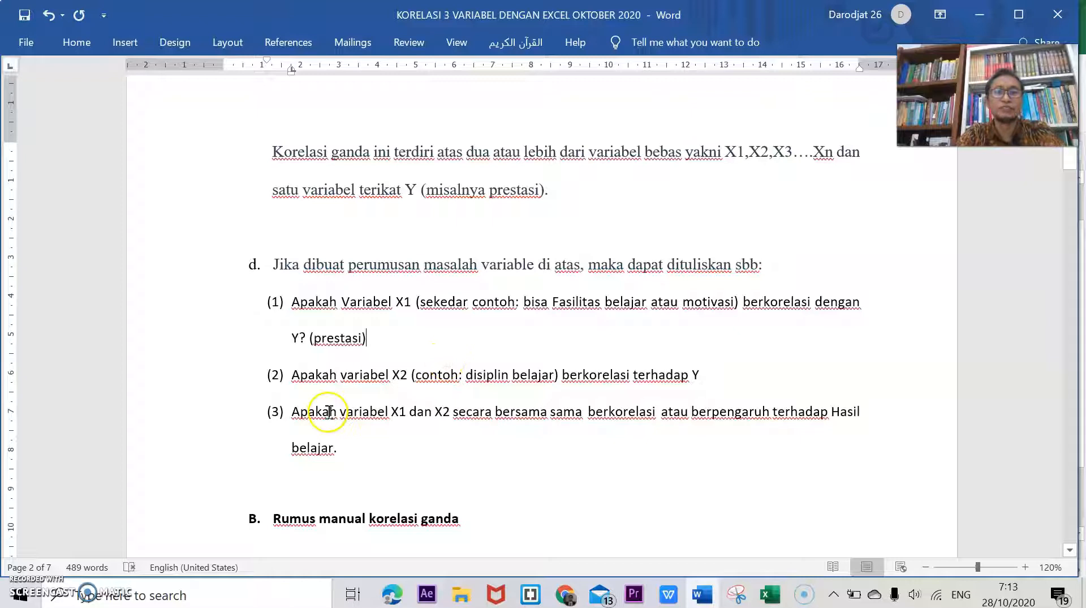
{"action": "scroll", "coordinate": [389, 382], "scroll_direction": "down", "scroll_amount": 1}
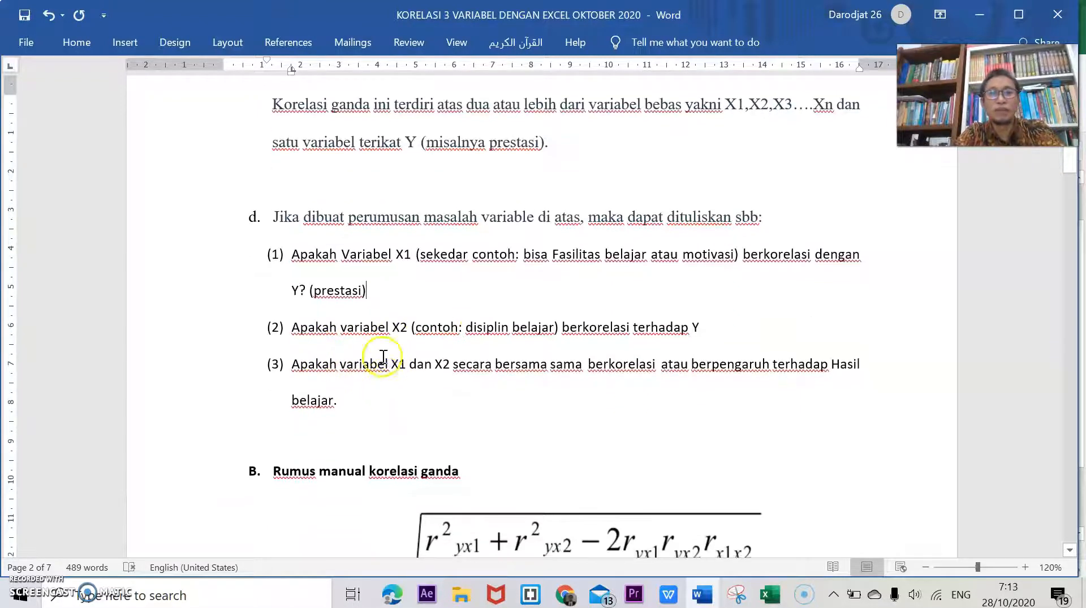
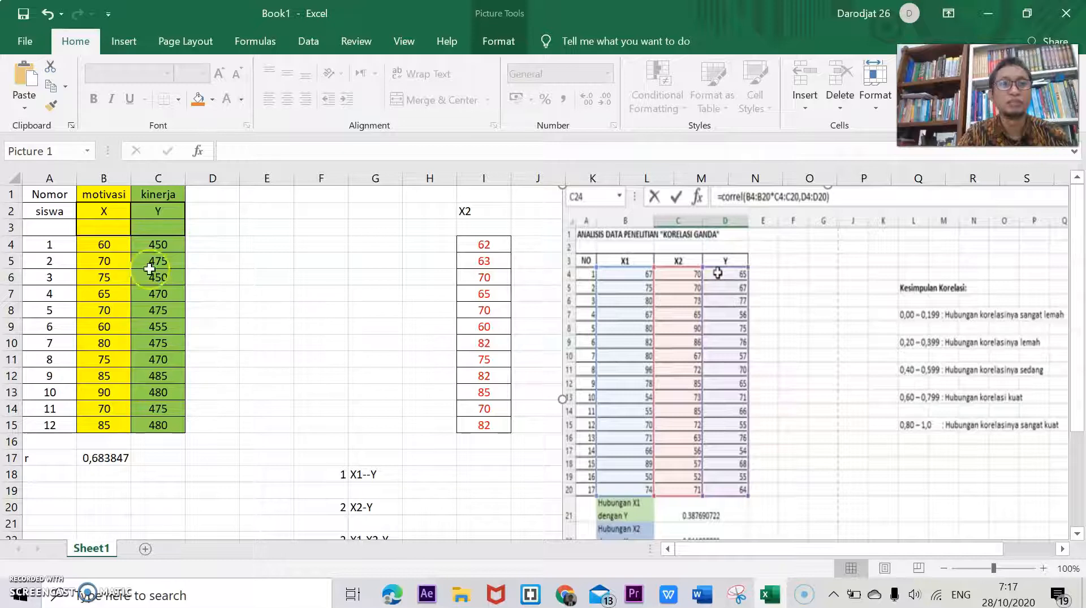
- Change the motivasi column's variable label in B2 to X1
{"action": "left_click", "coordinate": [112, 210]}
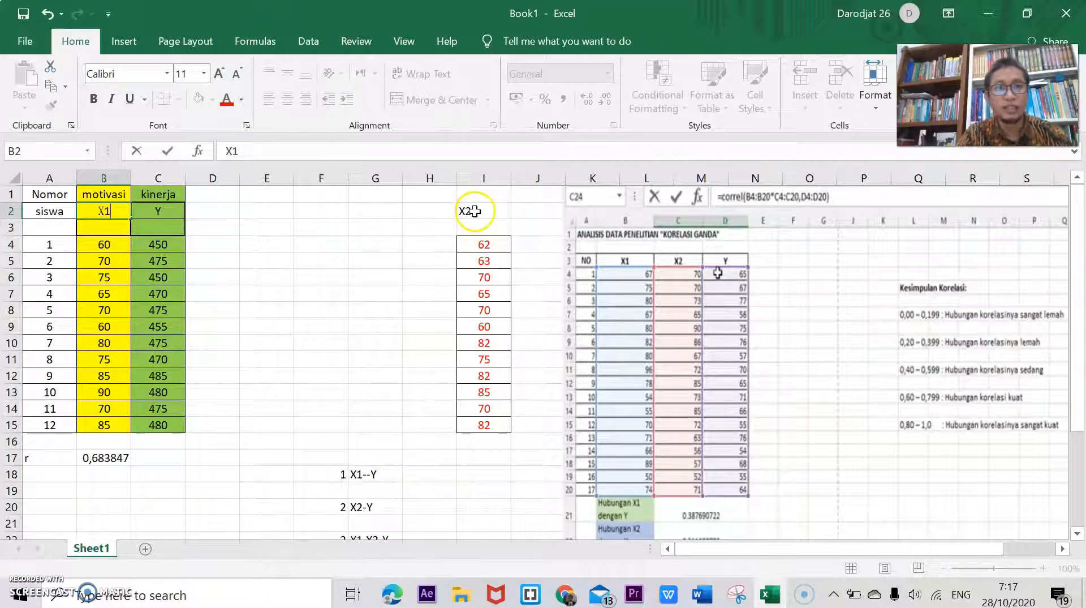
{"action": "key", "text": "ctrl+c"}
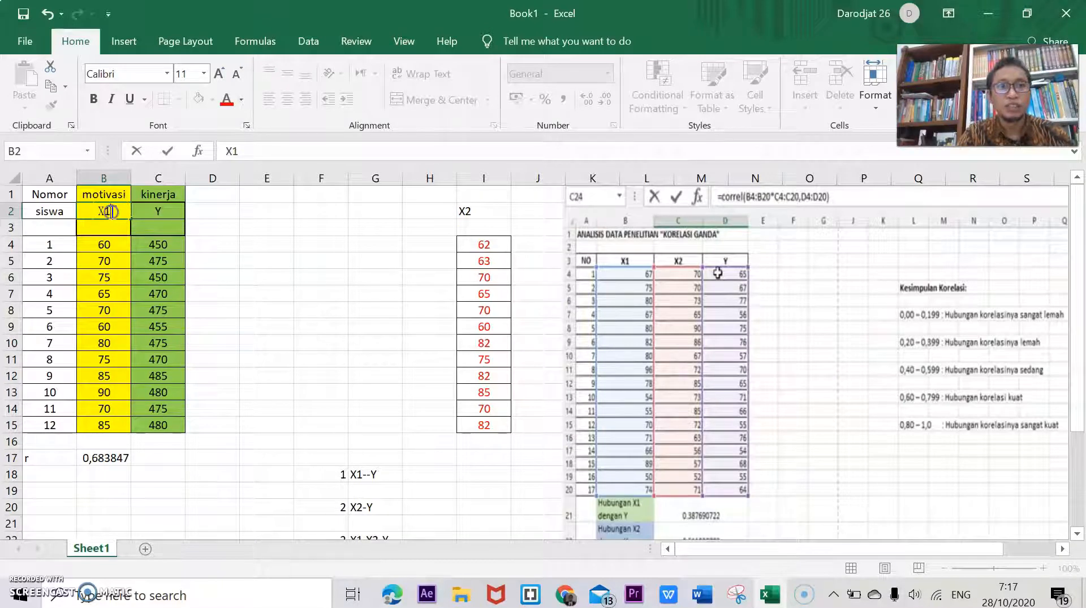
{"action": "left_click", "coordinate": [477, 211]}
{"action": "double_click", "coordinate": [477, 211]}
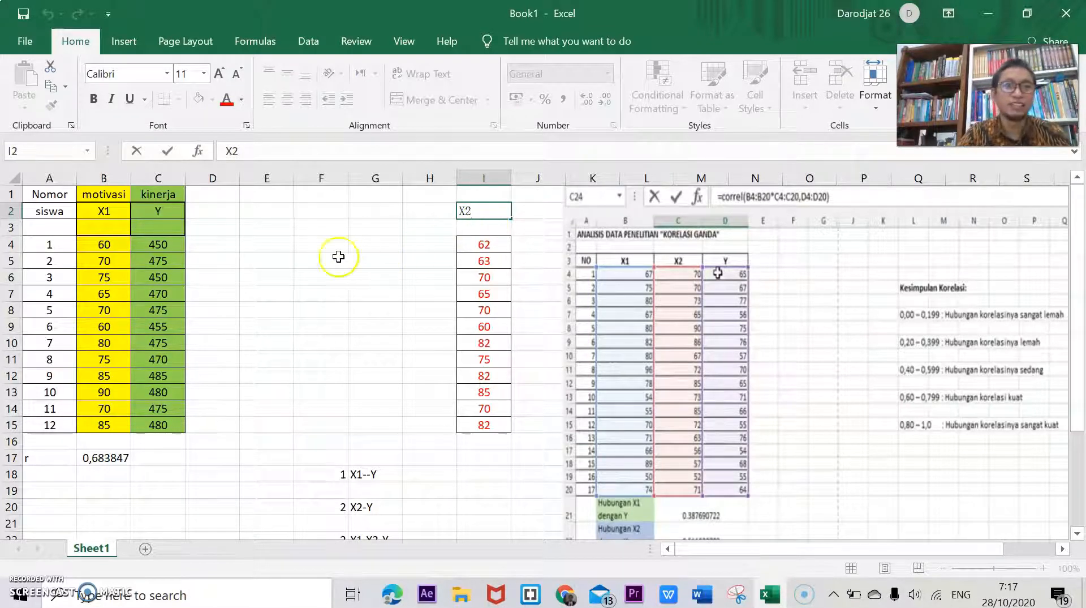
- Insert an empty column between the motivasi and kinerja columns
{"action": "left_click", "coordinate": [151, 173]}
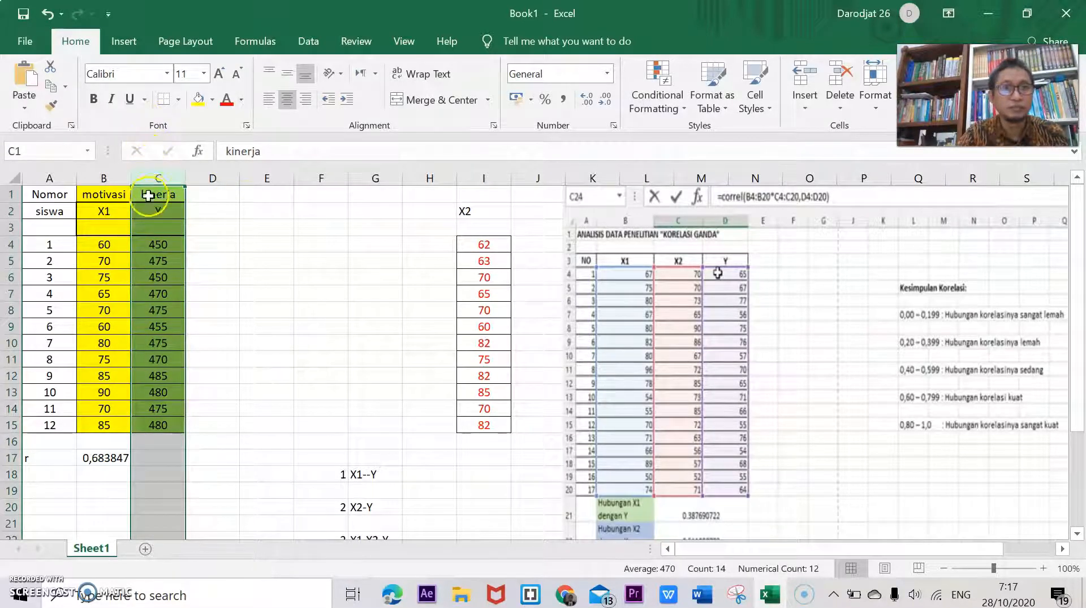
{"action": "right_click", "coordinate": [146, 177]}
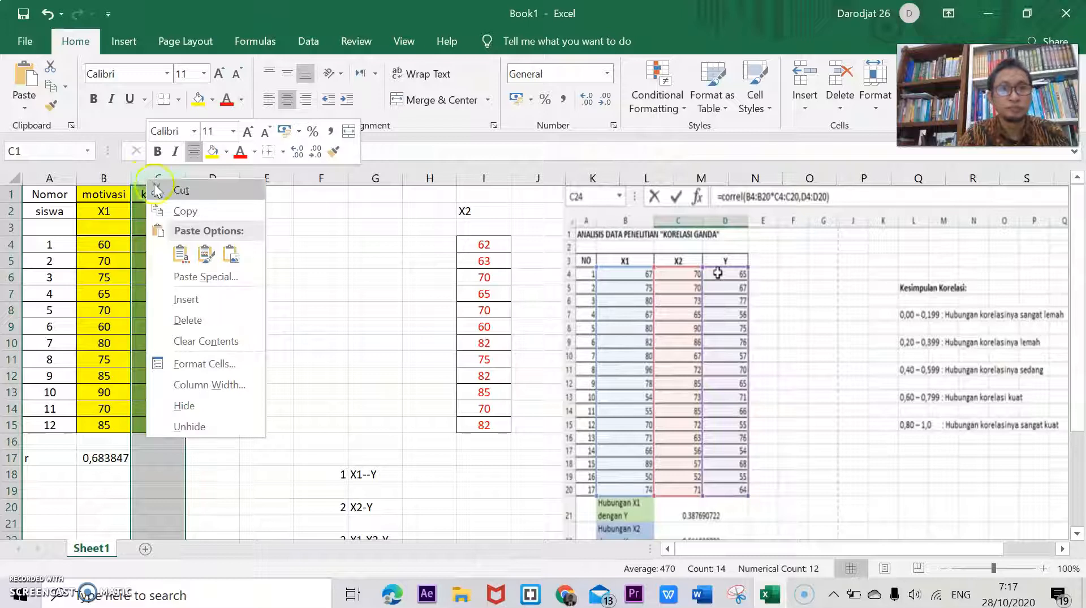
{"action": "left_click", "coordinate": [197, 300]}
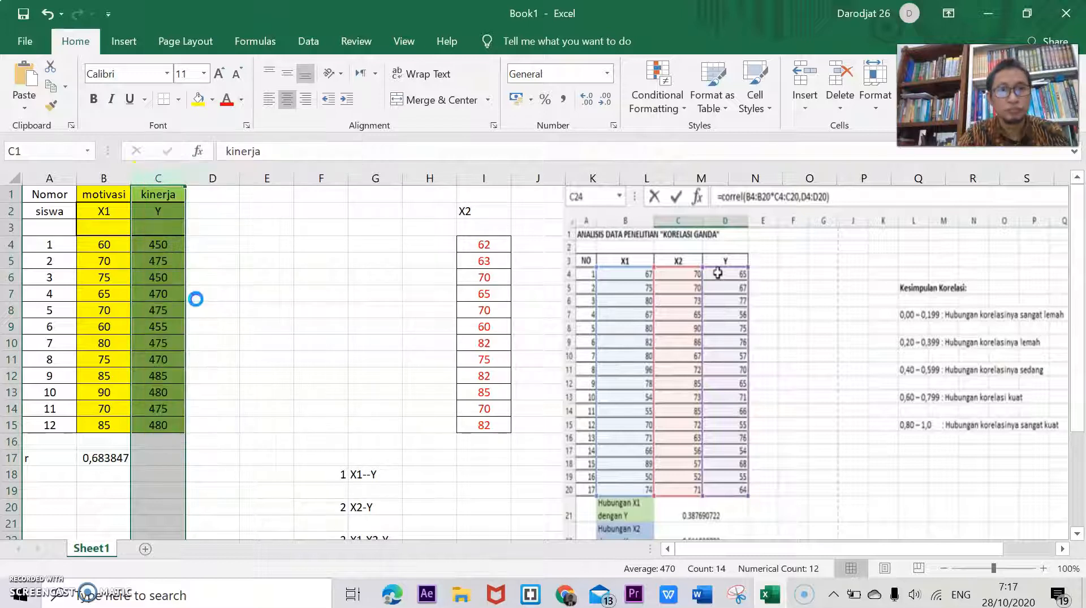
- Copy the X2 values from J4:J15 into the empty column between motivasi and kinerja, starting at C4
{"action": "left_click_drag", "start_coordinate": [527, 237], "coordinate": [558, 429]}
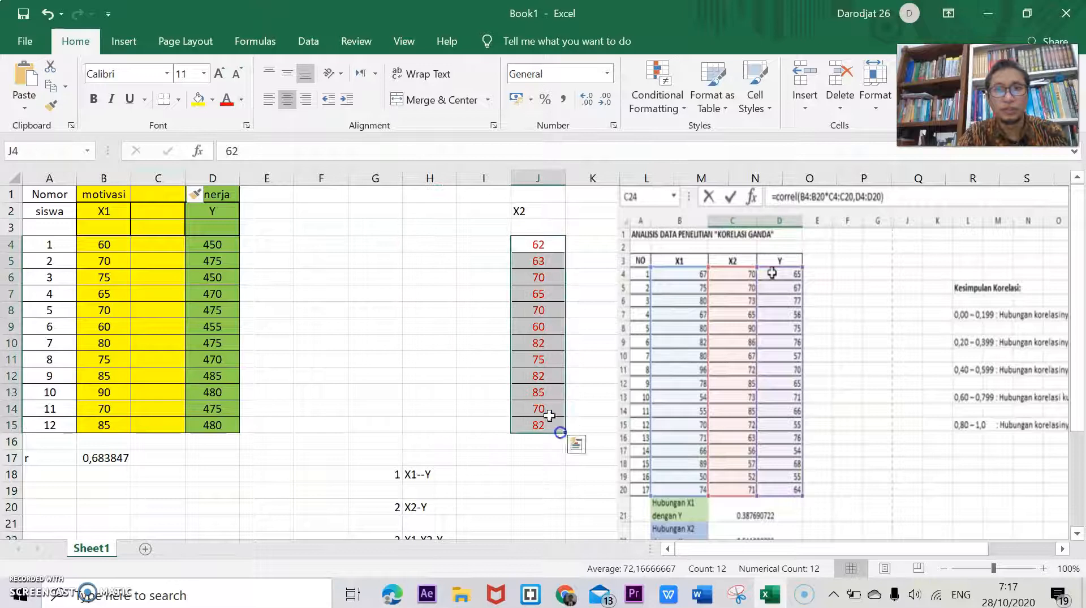
{"action": "right_click", "coordinate": [529, 247]}
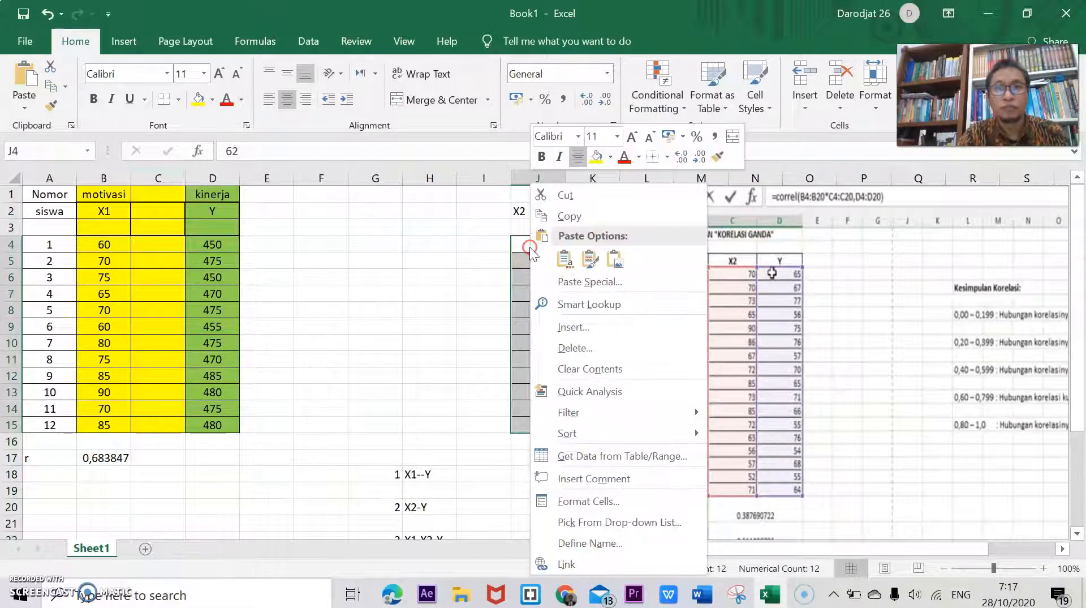
{"action": "left_click", "coordinate": [564, 217]}
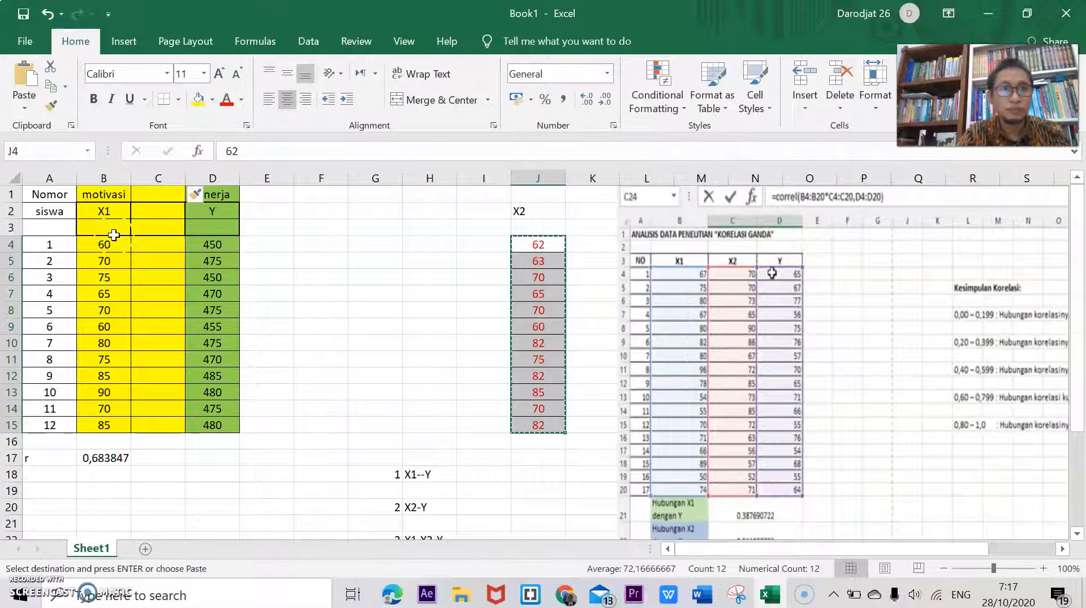
{"action": "left_click", "coordinate": [150, 246]}
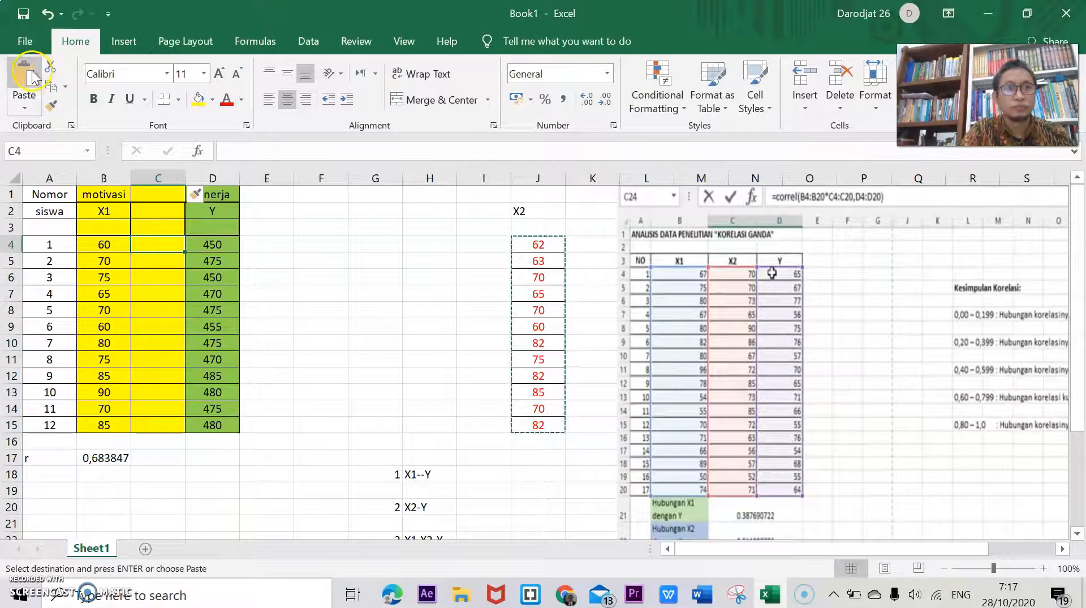
{"action": "key", "text": "ctrl+v"}
- Label the new middle column X2 in cell C2
{"action": "left_click", "coordinate": [151, 216]}
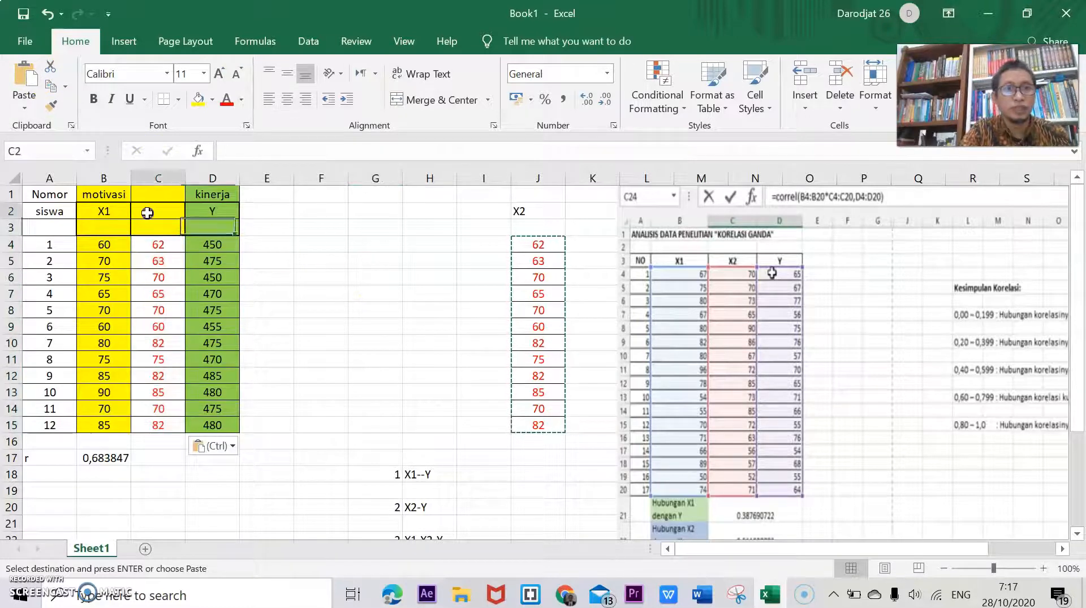
{"action": "type", "text": "X2"}
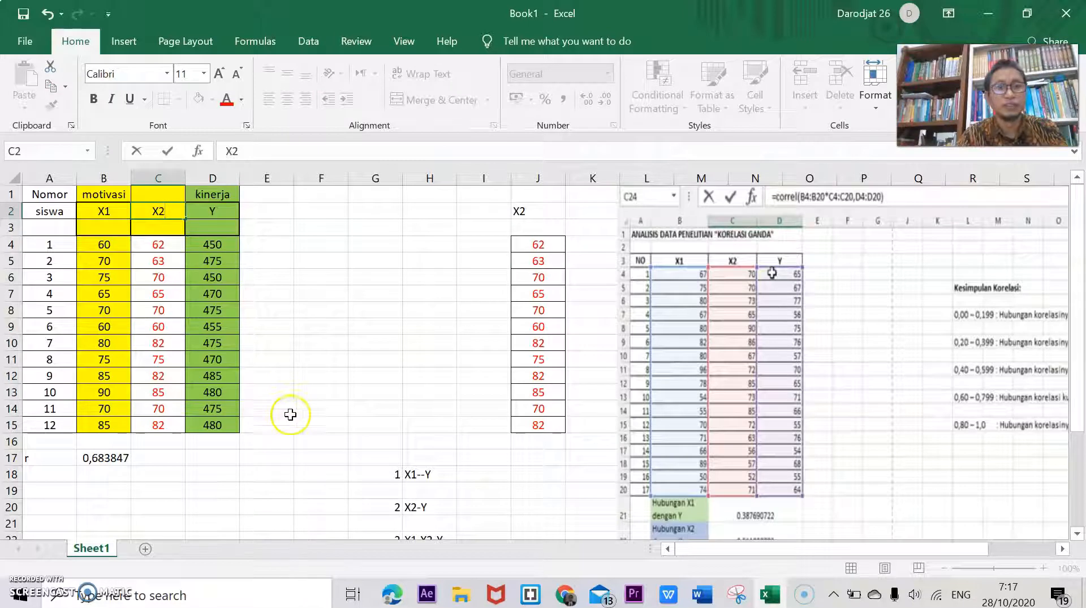
{"action": "left_click", "coordinate": [225, 457]}
- Clear the old r label in A17 and its correlation value in B17
{"action": "scroll", "coordinate": [538, 413], "scroll_direction": "down", "scroll_amount": 1}
{"action": "scroll", "coordinate": [294, 419], "scroll_direction": "up", "scroll_amount": 1}
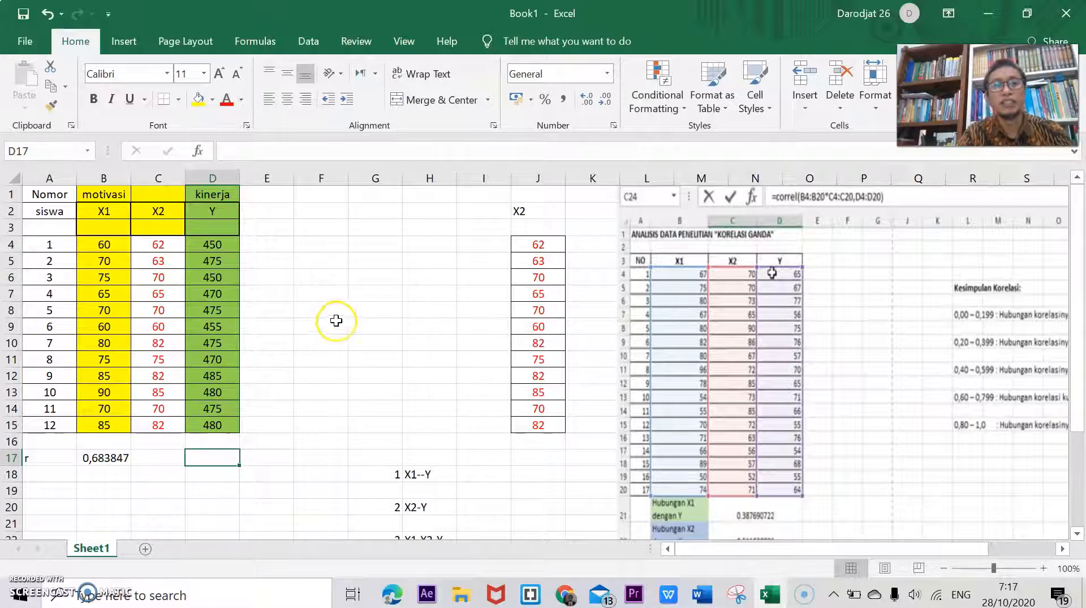
{"action": "scroll", "coordinate": [151, 513], "scroll_direction": "down", "scroll_amount": 2}
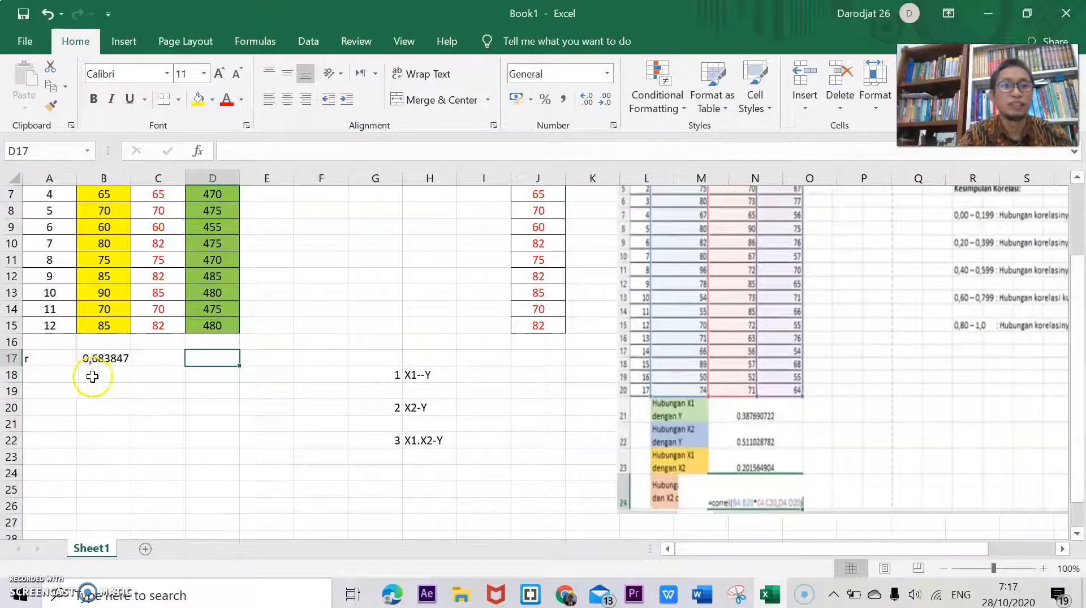
{"action": "scroll", "coordinate": [159, 390], "scroll_direction": "up", "scroll_amount": 2}
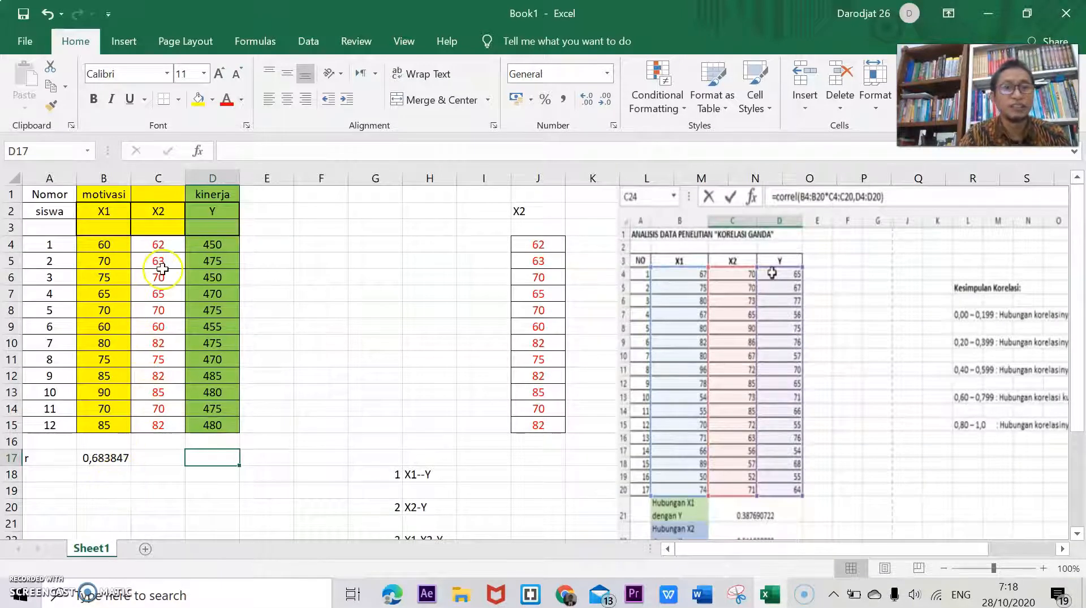
{"action": "scroll", "coordinate": [149, 396], "scroll_direction": "down", "scroll_amount": 1}
{"action": "left_click", "coordinate": [36, 411]}
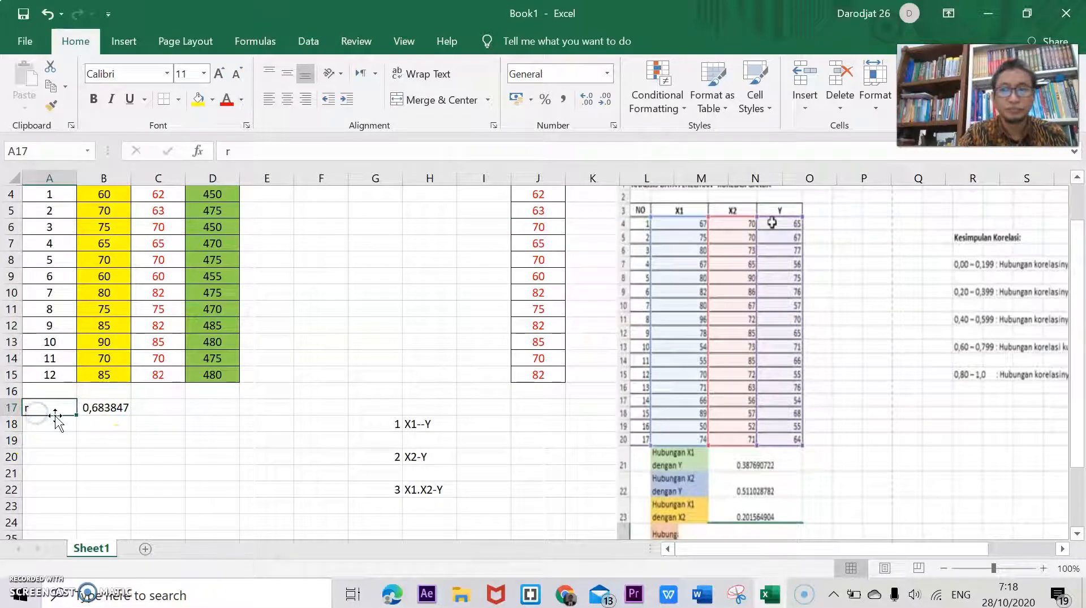
{"action": "key", "text": "Delete"}
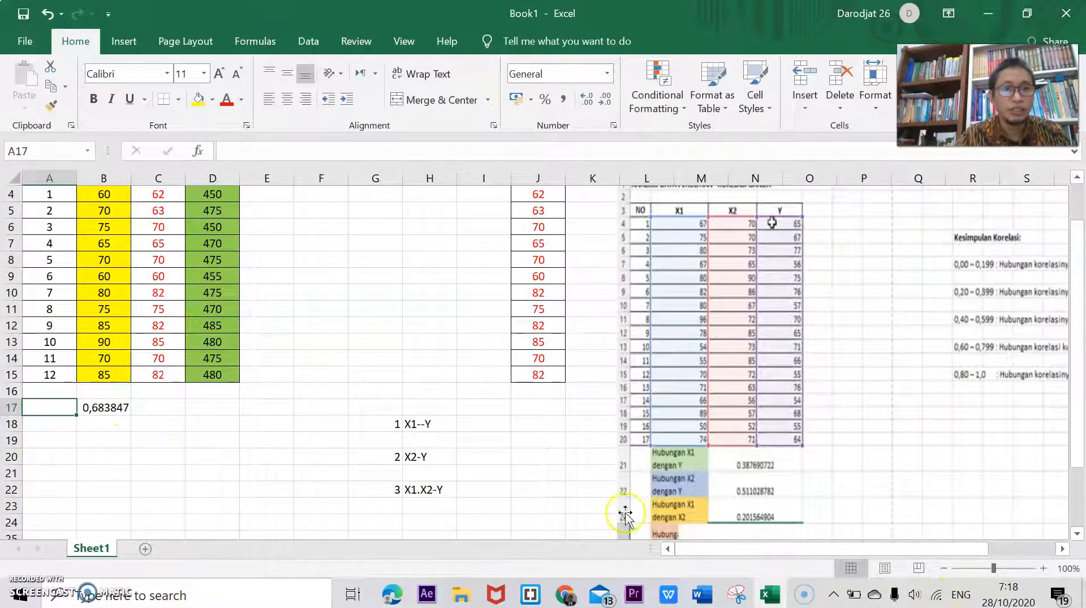
{"action": "left_click", "coordinate": [99, 411]}
{"action": "key", "text": "Delete"}
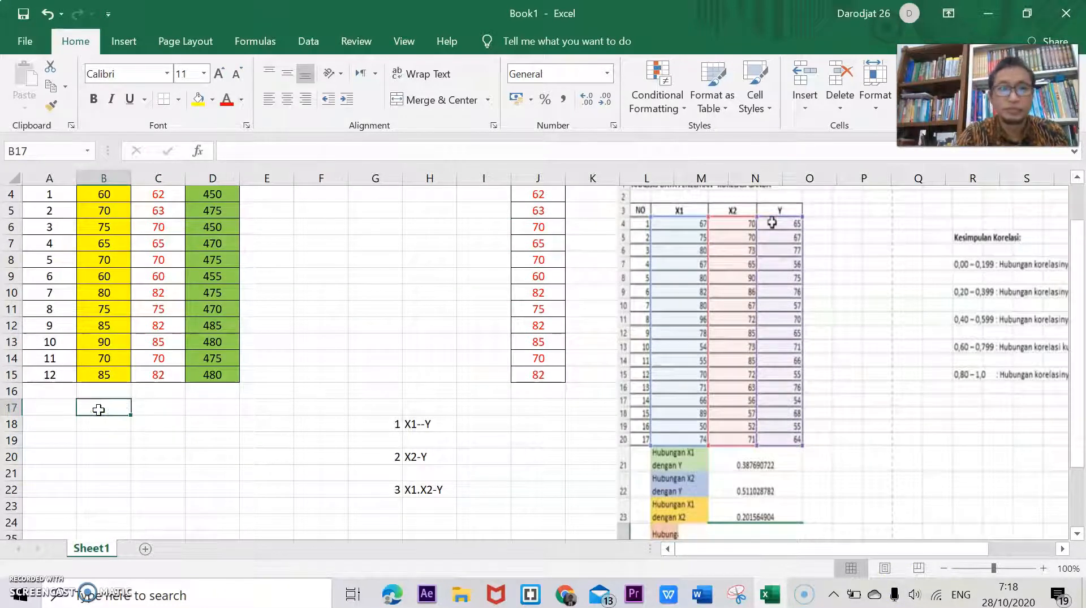
- Examine the X1--Y and X2-Y relationships listed in H18 and H20 against the variable labels in row 2
{"action": "scroll", "coordinate": [170, 436], "scroll_direction": "down", "scroll_amount": 1}
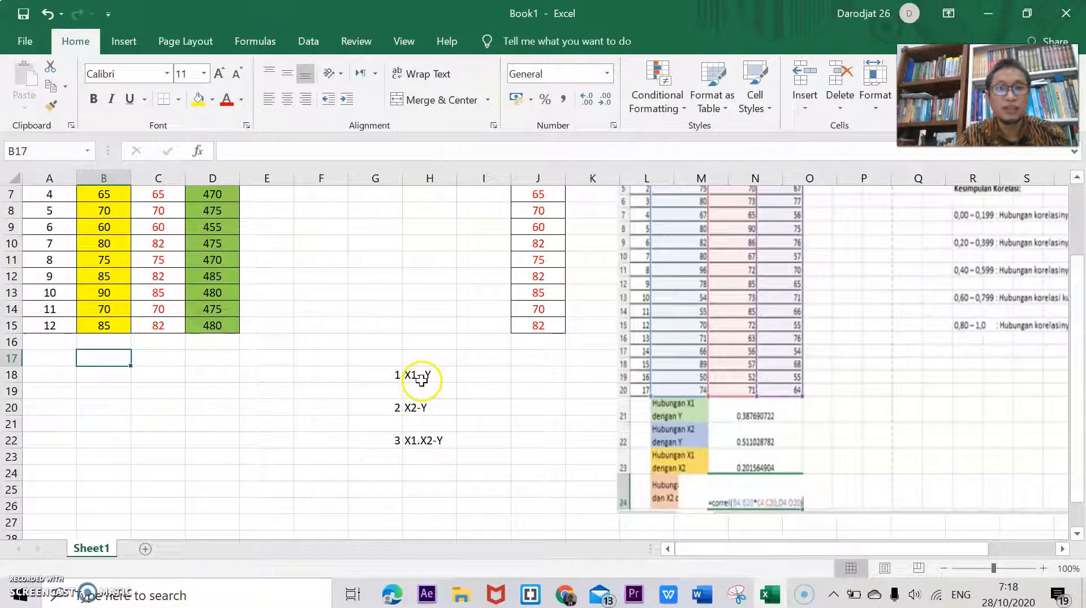
{"action": "scroll", "coordinate": [429, 384], "scroll_direction": "up", "scroll_amount": 1}
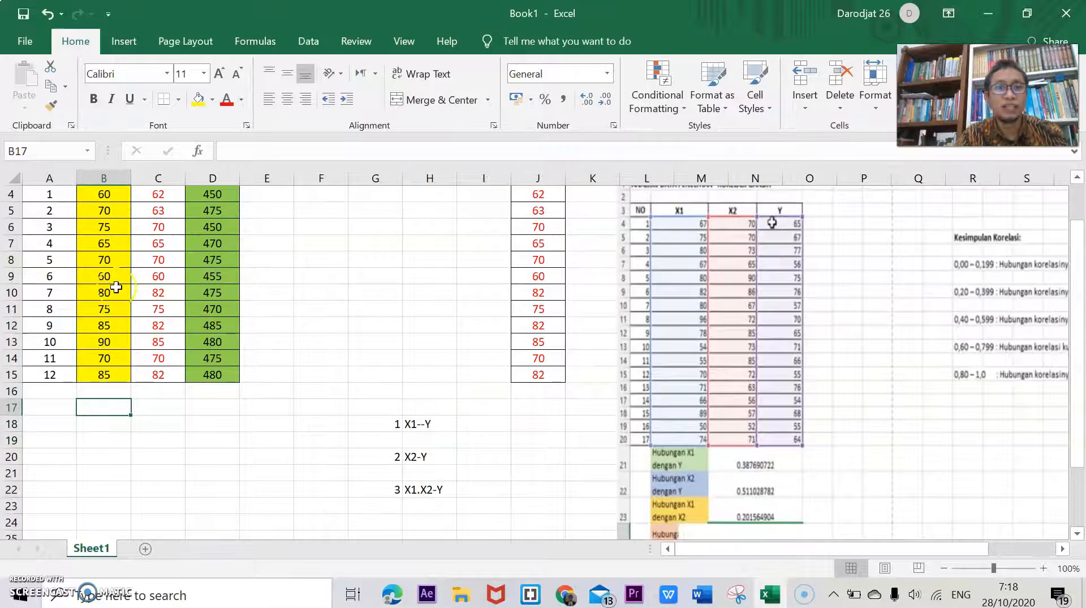
{"action": "scroll", "coordinate": [123, 234], "scroll_direction": "up", "scroll_amount": 1}
{"action": "left_click", "coordinate": [104, 209]}
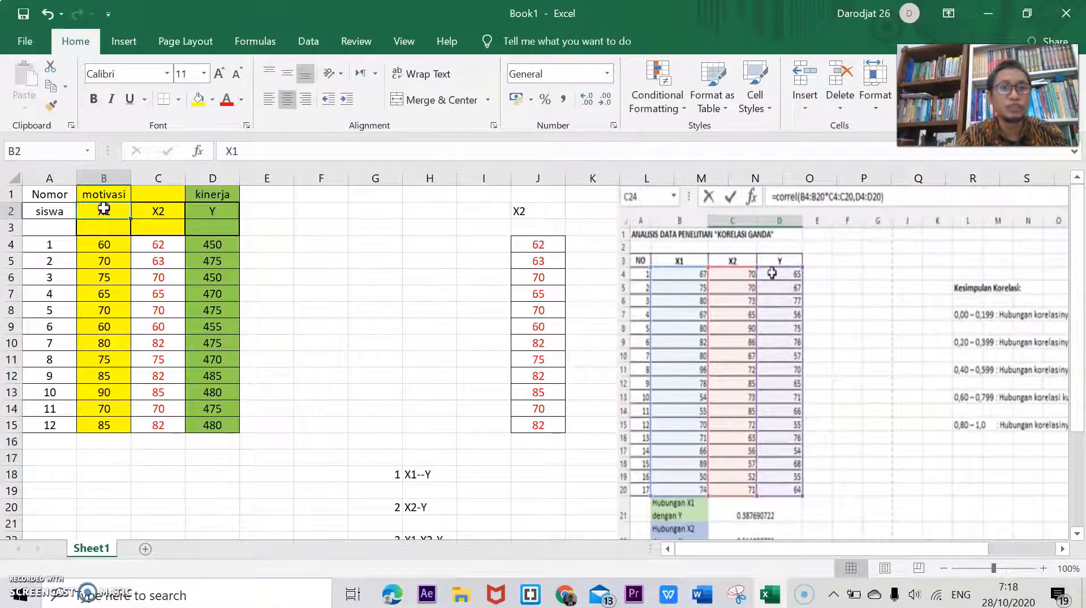
{"action": "left_click", "coordinate": [212, 209]}
{"action": "left_click", "coordinate": [439, 479]}
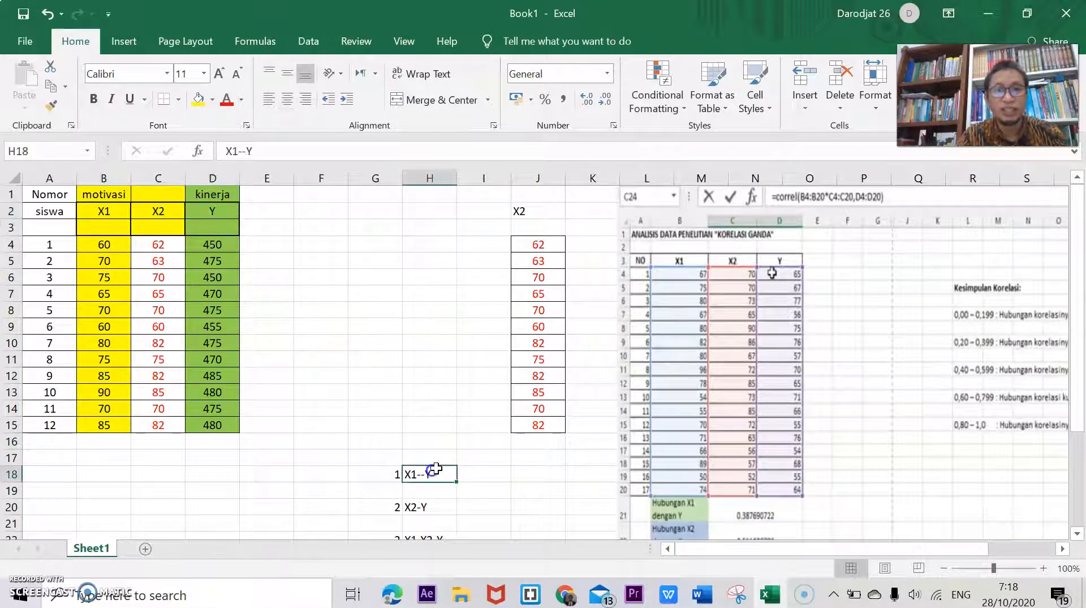
{"action": "scroll", "coordinate": [407, 478], "scroll_direction": "down", "scroll_amount": 1}
{"action": "scroll", "coordinate": [235, 407], "scroll_direction": "up", "scroll_amount": 1}
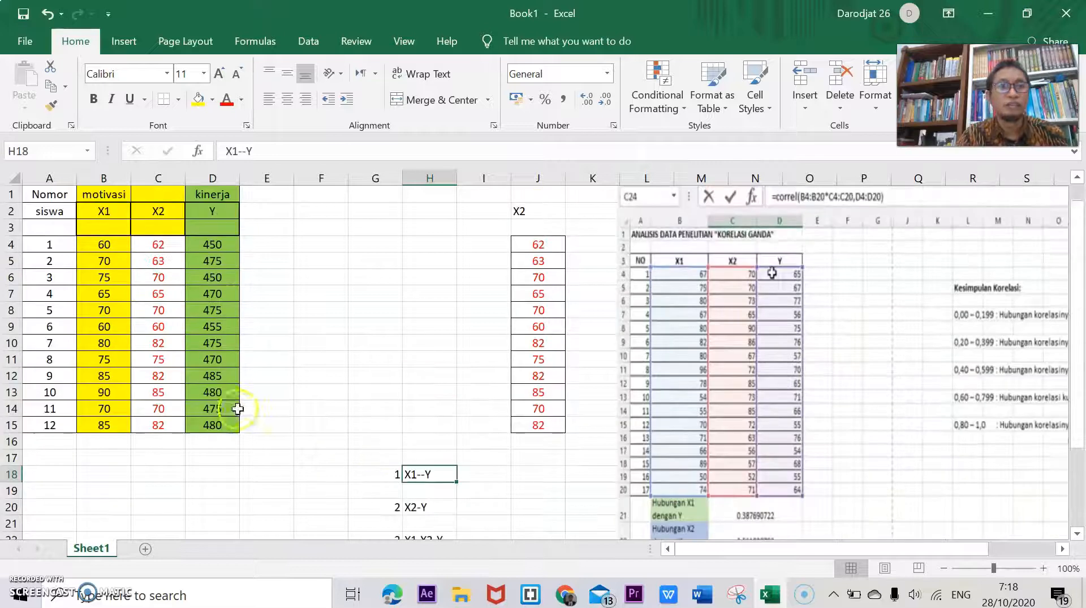
{"action": "left_click", "coordinate": [161, 210]}
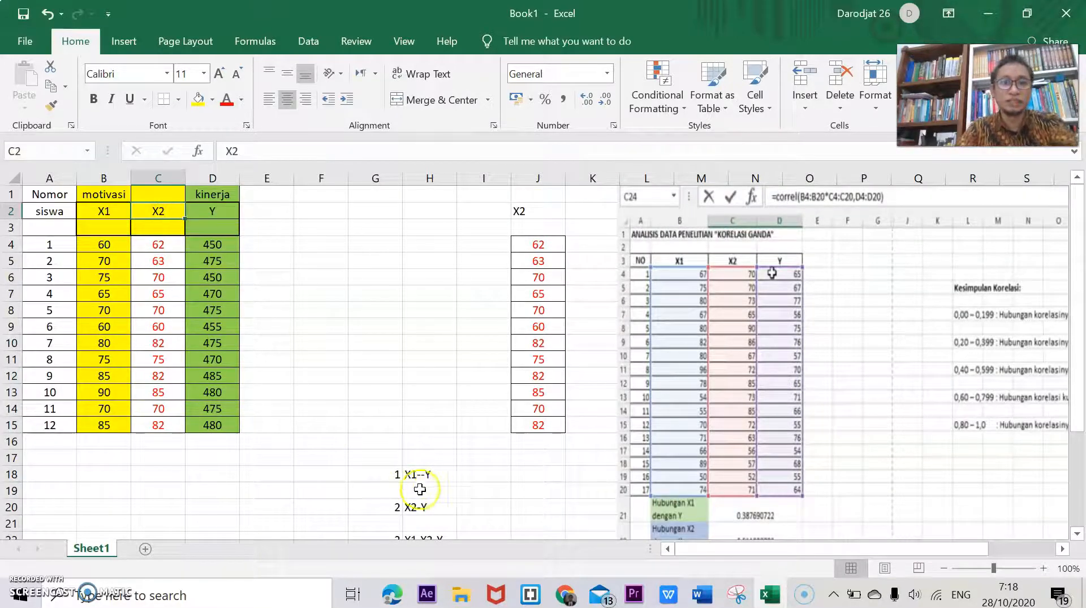
{"action": "left_click", "coordinate": [429, 507]}
{"action": "left_click", "coordinate": [212, 211]}
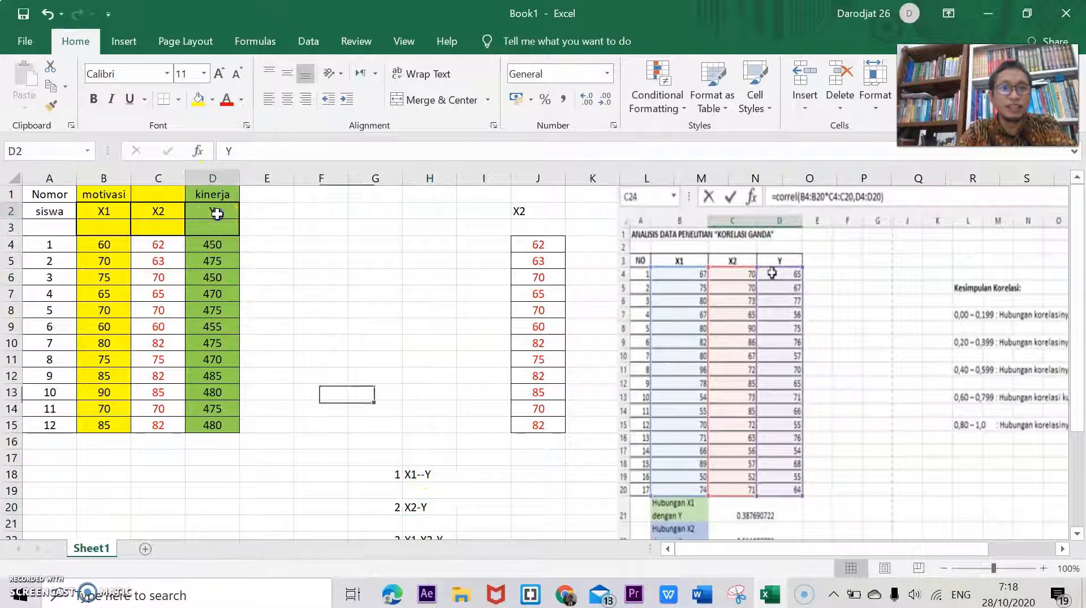
- Examine the combined X1.X2-Y relationship in H22 against the X1, X2 and Y columns, and row 18 beside the relationship list
{"action": "scroll", "coordinate": [362, 413], "scroll_direction": "down", "scroll_amount": 3}
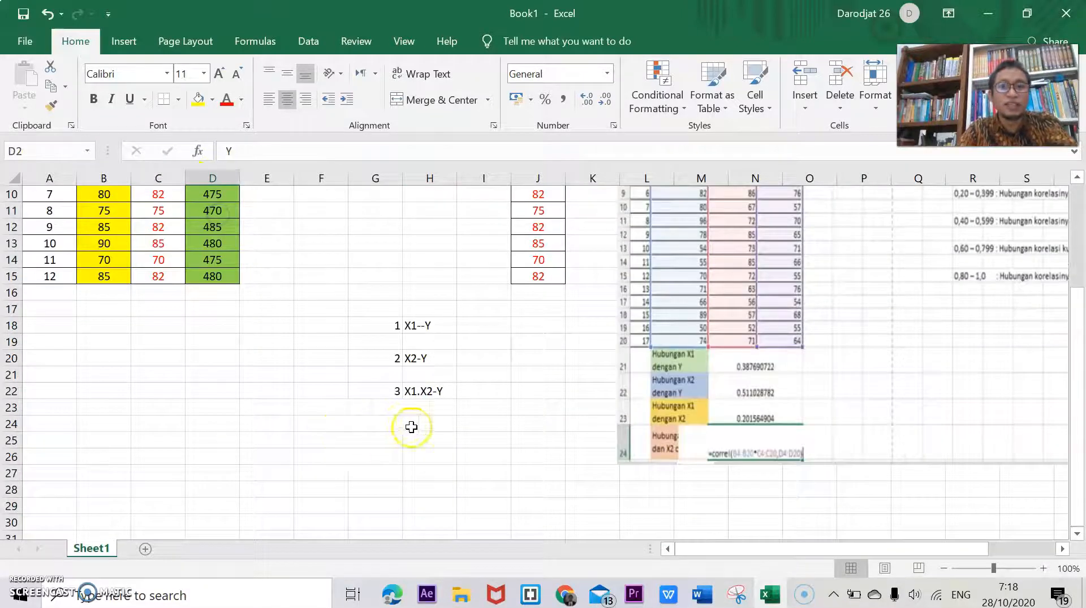
{"action": "left_click", "coordinate": [441, 395]}
{"action": "scroll", "coordinate": [412, 406], "scroll_direction": "up", "scroll_amount": 3}
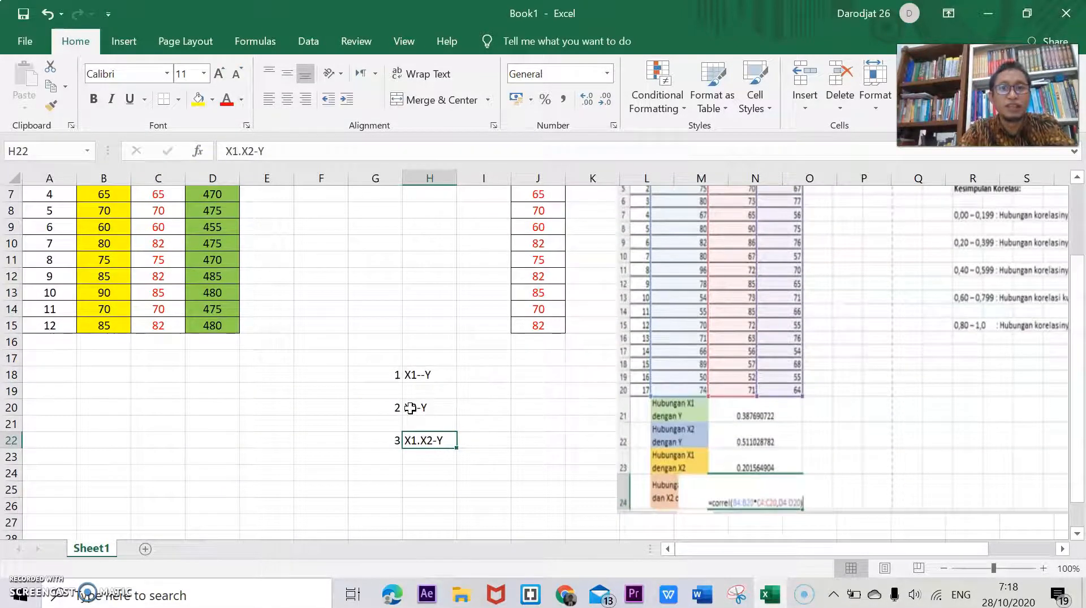
{"action": "left_click", "coordinate": [80, 211]}
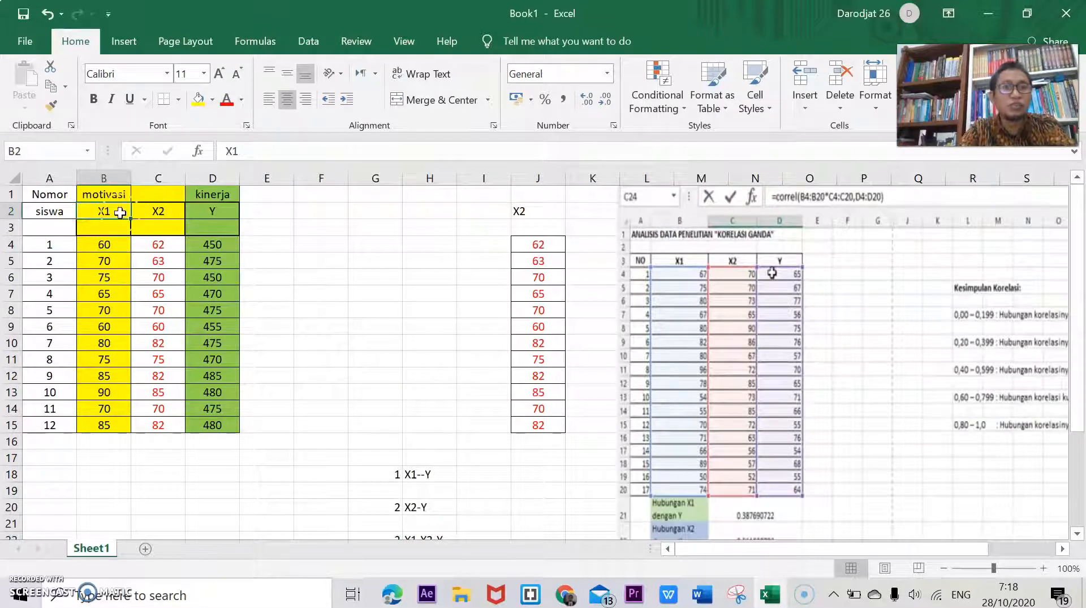
{"action": "left_click", "coordinate": [151, 212]}
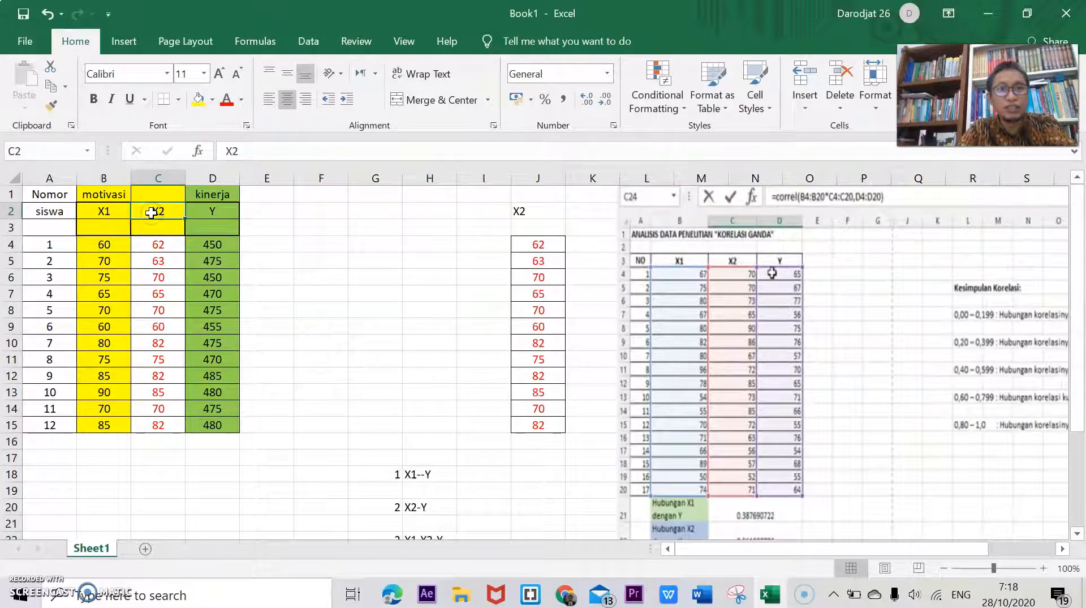
{"action": "left_click", "coordinate": [227, 205]}
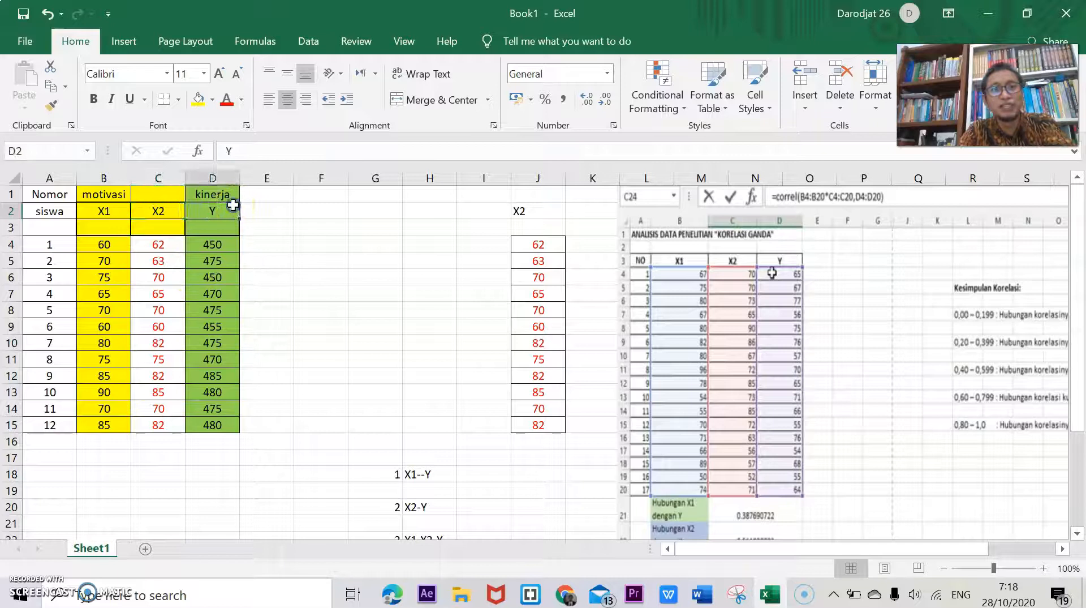
{"action": "scroll", "coordinate": [181, 396], "scroll_direction": "down", "scroll_amount": 1}
{"action": "scroll", "coordinate": [182, 396], "scroll_direction": "down", "scroll_amount": 3}
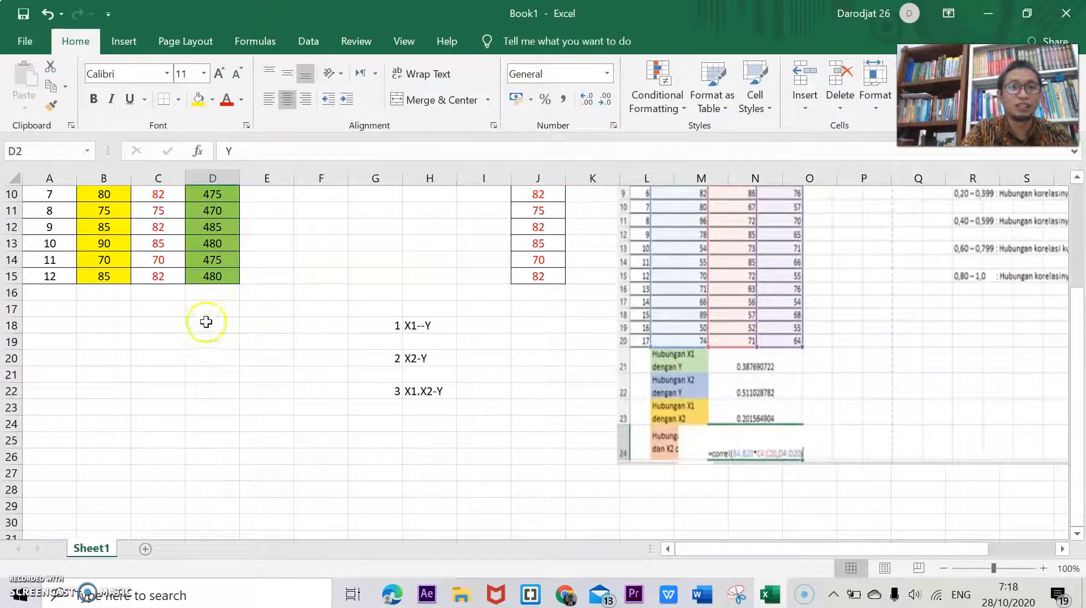
{"action": "left_click", "coordinate": [91, 329]}
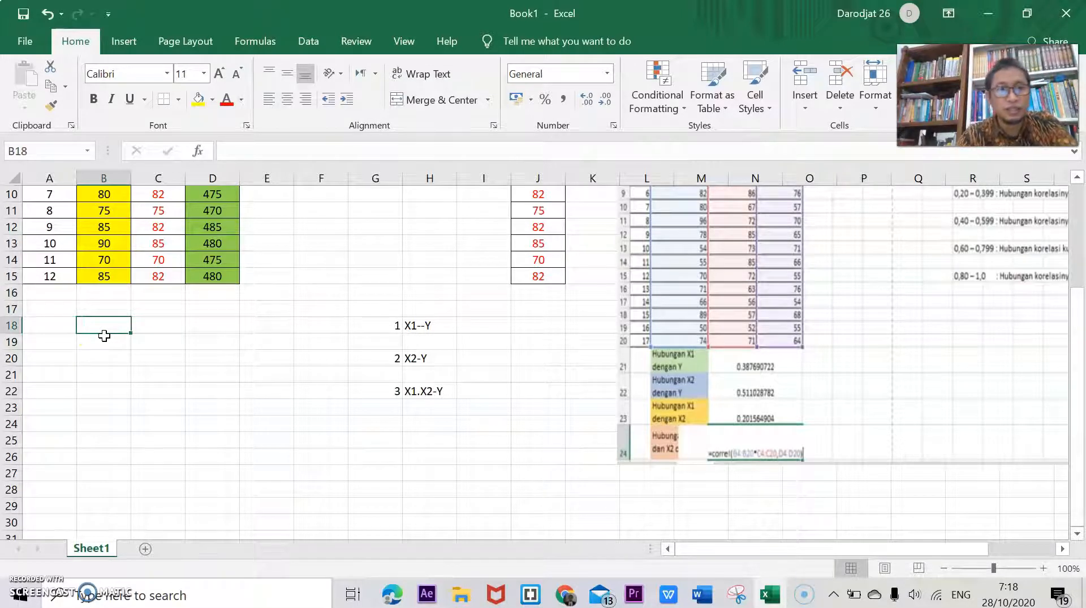
{"action": "left_click", "coordinate": [379, 325]}
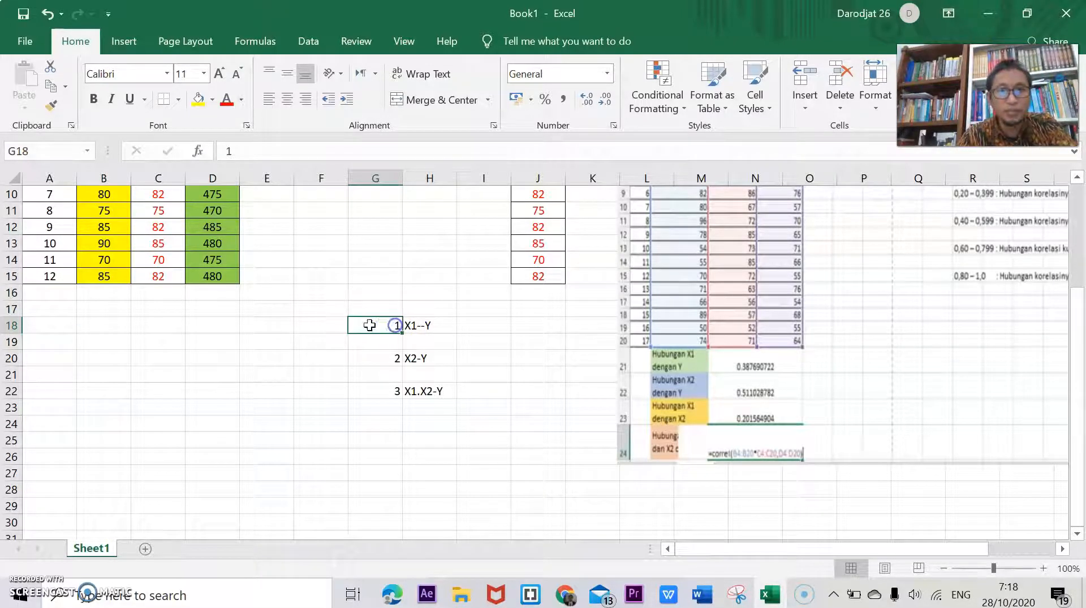
{"action": "left_click", "coordinate": [329, 327]}
{"action": "left_click", "coordinate": [255, 328]}
{"action": "left_click", "coordinate": [209, 326]}
{"action": "left_click", "coordinate": [164, 328]}
- Start a CORREL formula in cell B18 with the X1 values B4:B15 as its first array
{"action": "left_click", "coordinate": [111, 327]}
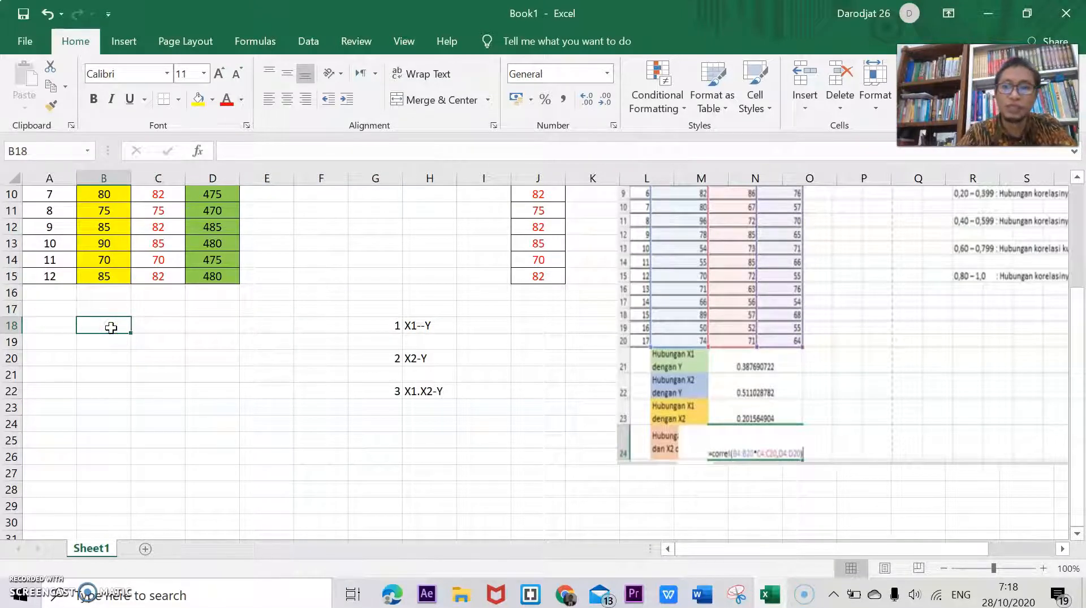
{"action": "type", "text": "="}
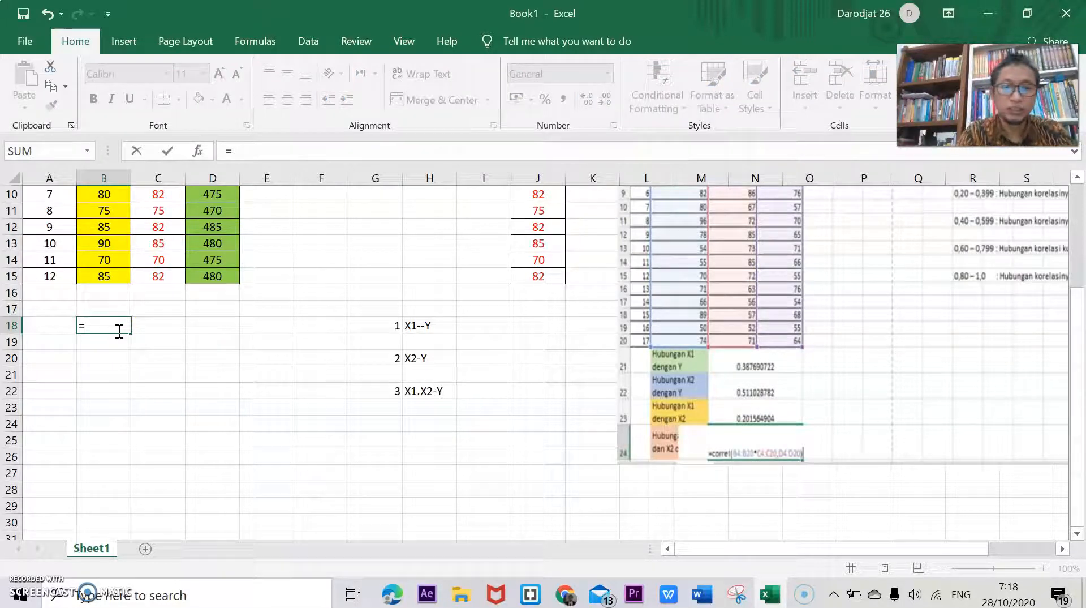
{"action": "type", "text": "co"}
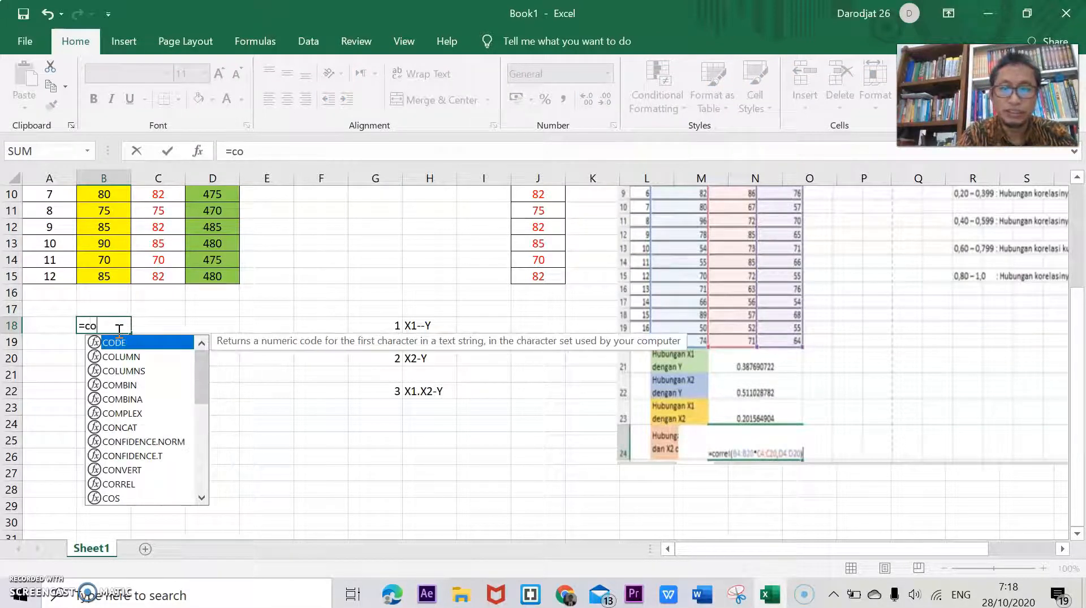
{"action": "type", "text": "rrel"}
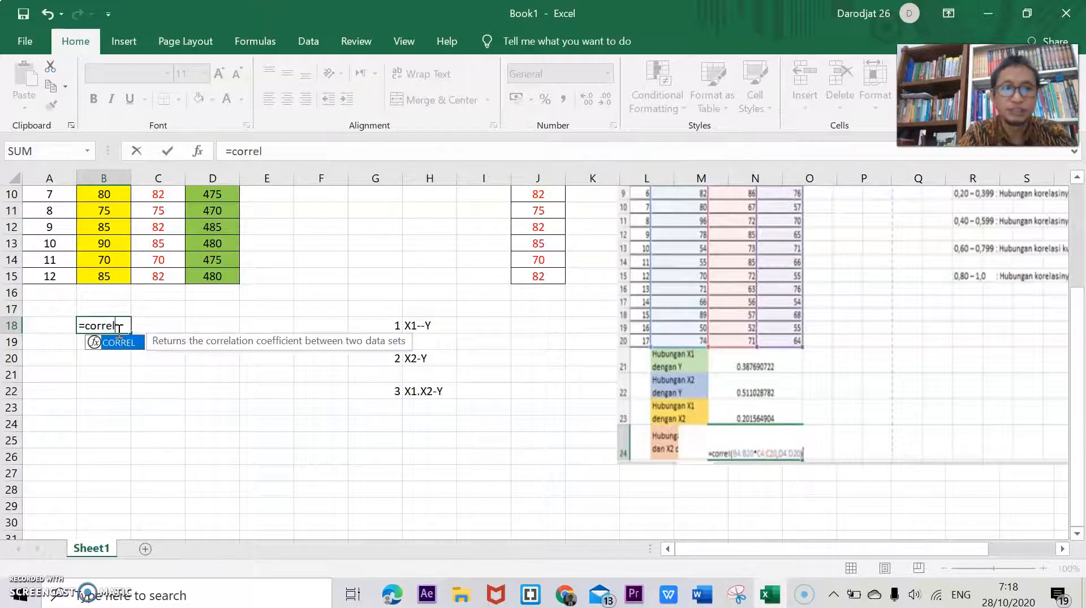
{"action": "left_click", "coordinate": [119, 342]}
{"action": "type", "text": "rel("}
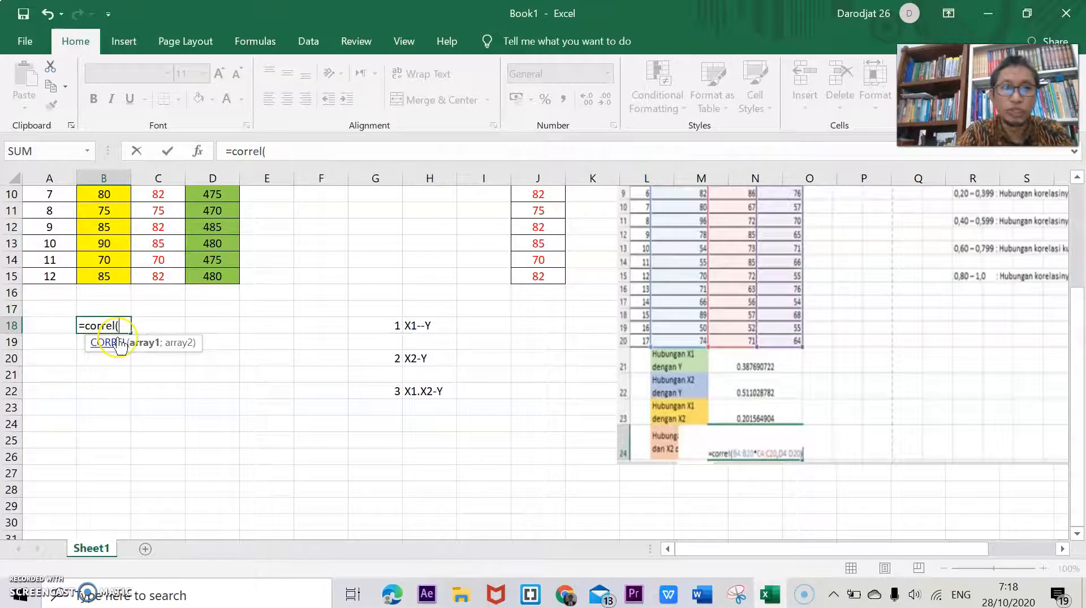
{"action": "scroll", "coordinate": [118, 343], "scroll_direction": "up", "scroll_amount": 3}
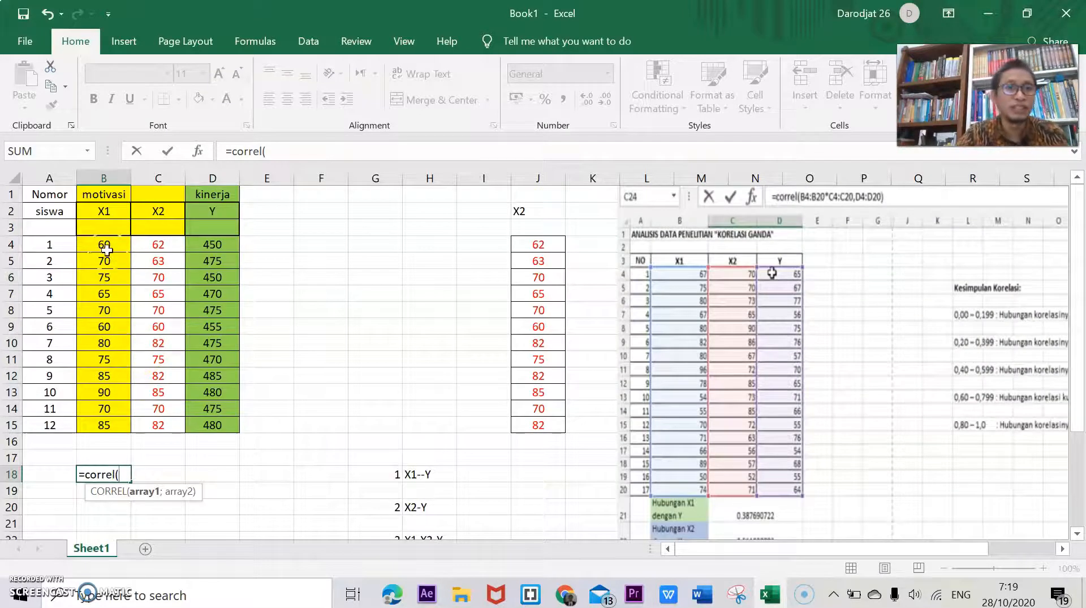
{"action": "left_click", "coordinate": [109, 240]}
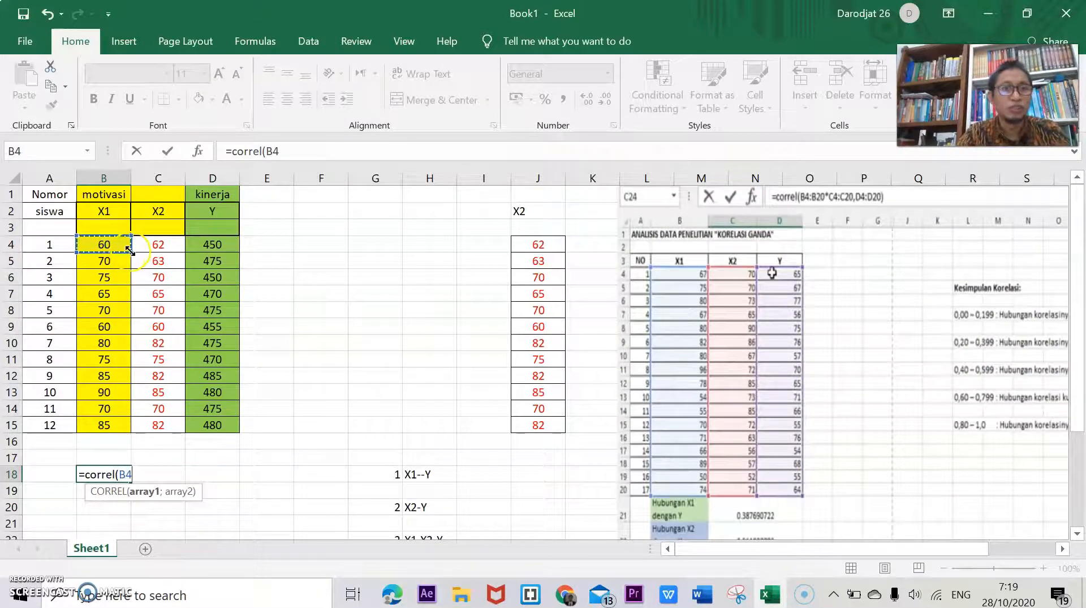
{"action": "left_click_drag", "start_coordinate": [130, 260], "coordinate": [130, 428]}
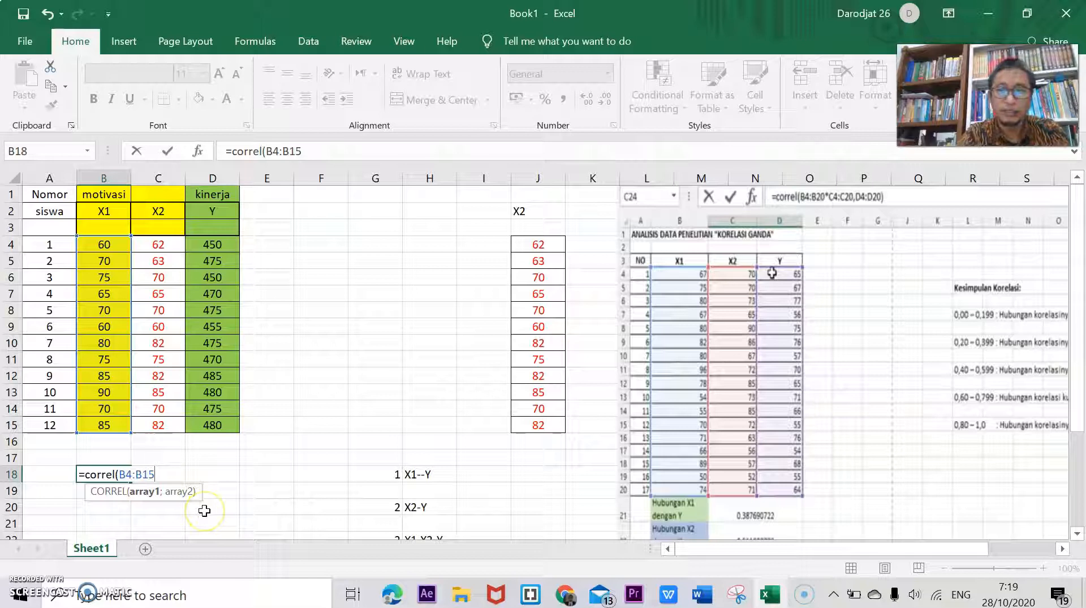
{"action": "type", "text": ")"}
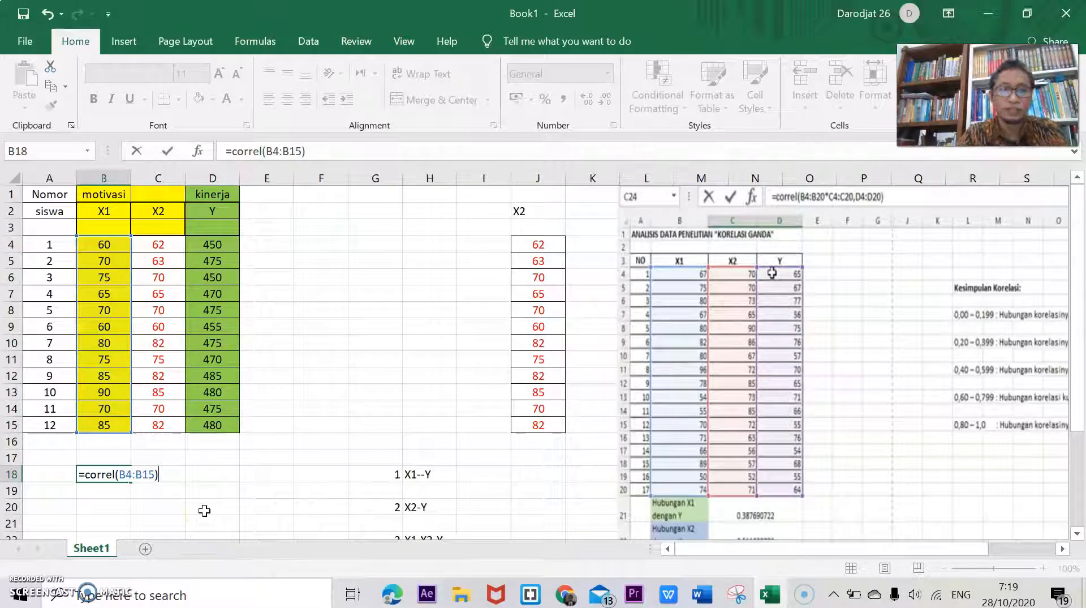
{"action": "key", "text": "Return"}
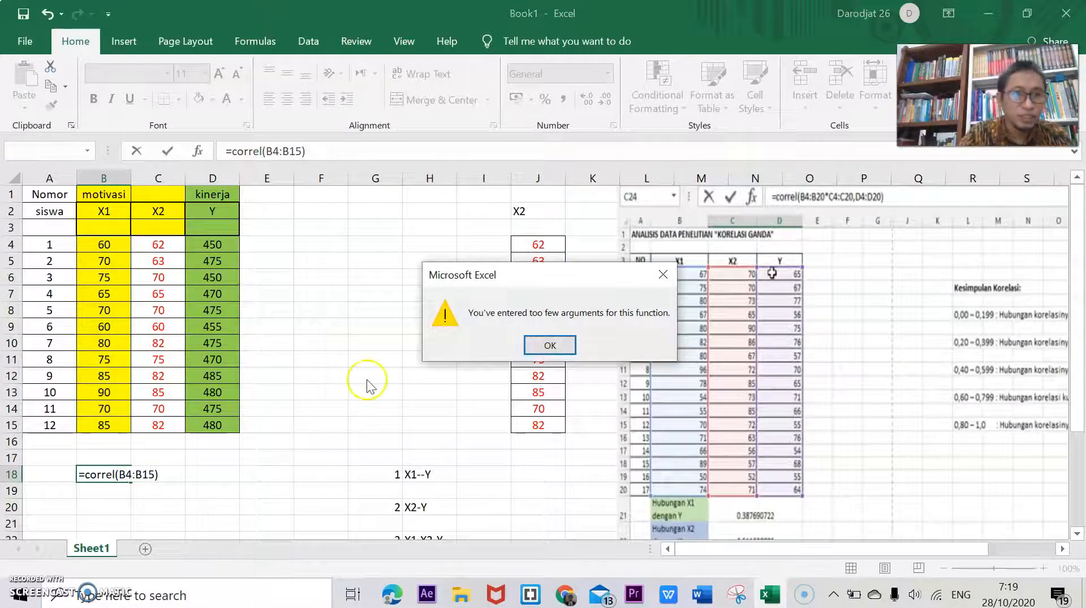
{"action": "left_click", "coordinate": [567, 345]}
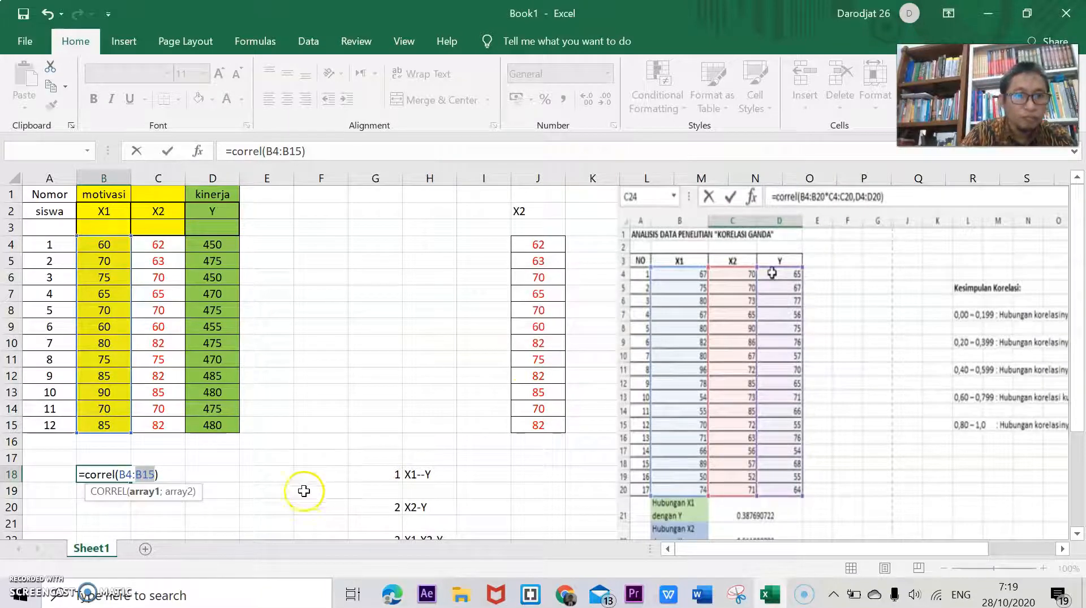
- Complete the B18 formula with the Y values D4:D15 as the second array, giving =correl(B4:B15;D4:D15)
{"action": "left_click", "coordinate": [166, 474]}
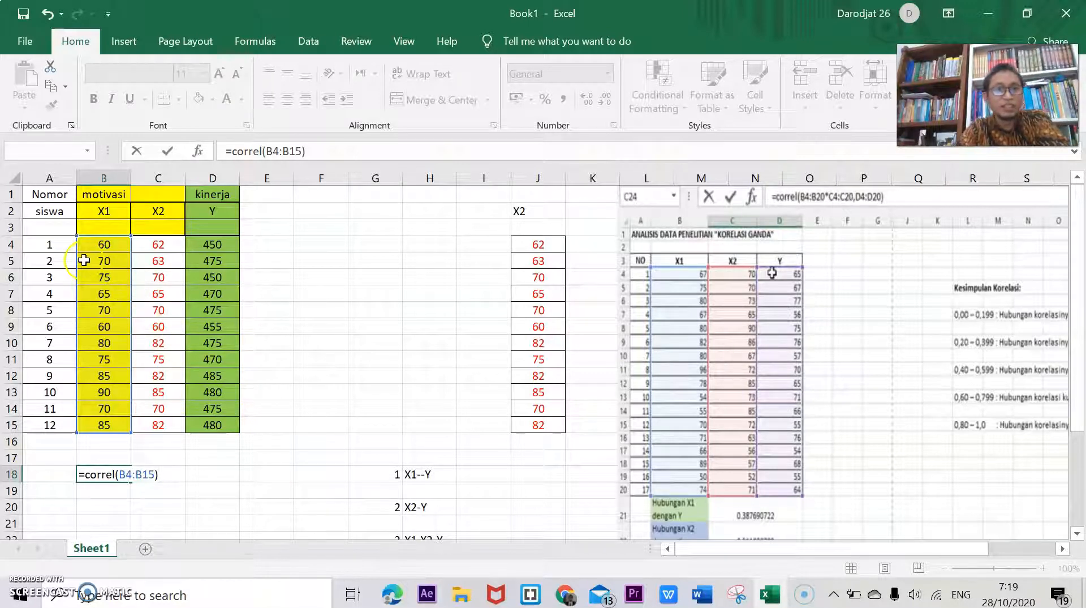
{"action": "left_click", "coordinate": [167, 476]}
{"action": "key", "text": "BackSpace"}
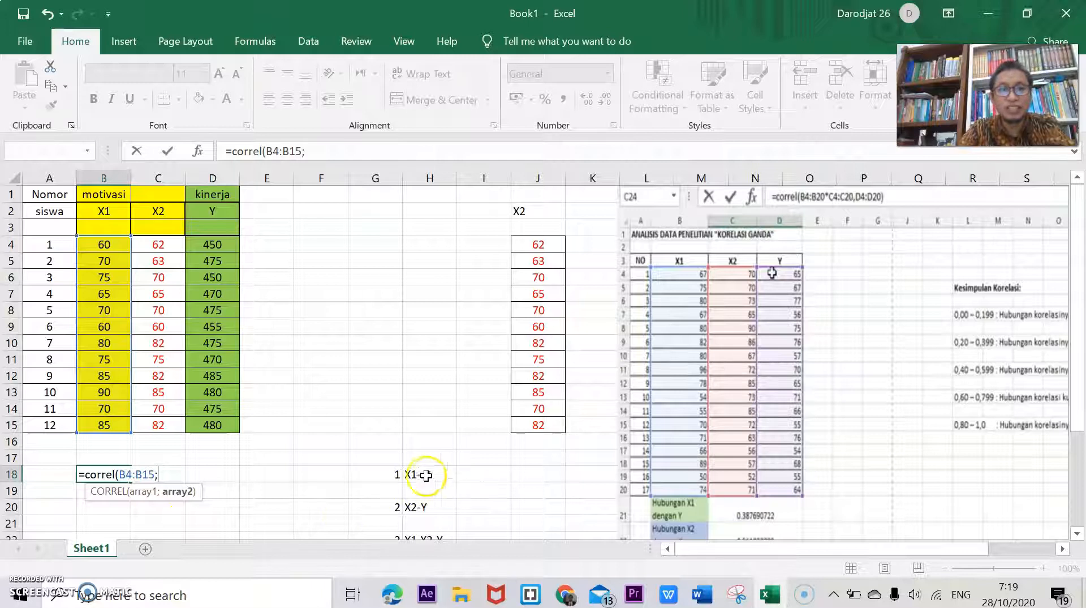
{"action": "left_click_drag", "start_coordinate": [220, 244], "coordinate": [241, 429]}
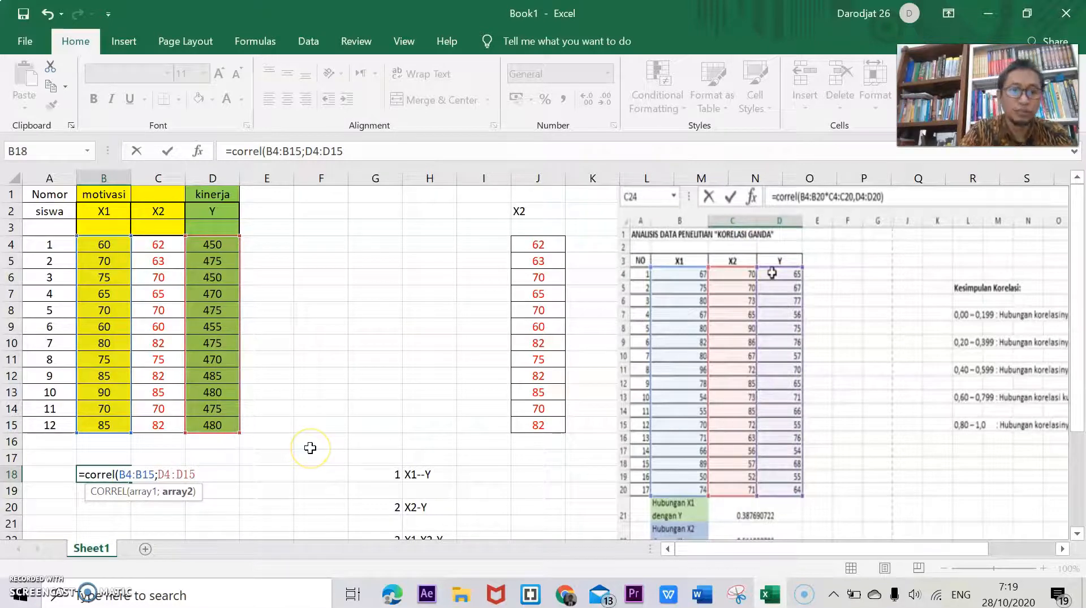
{"action": "type", "text": ")"}
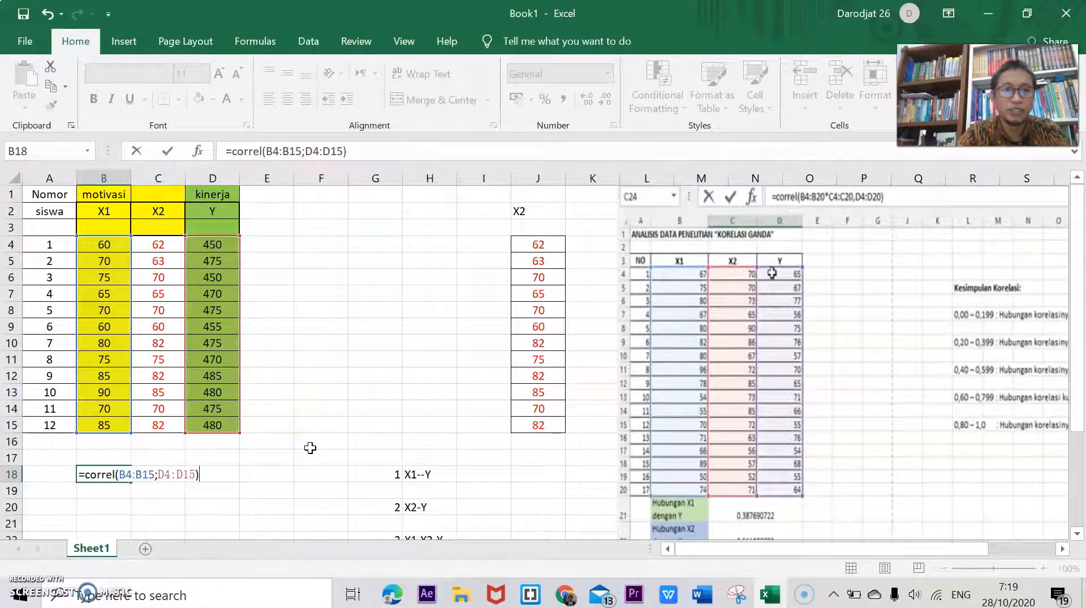
{"action": "key", "text": "Return"}
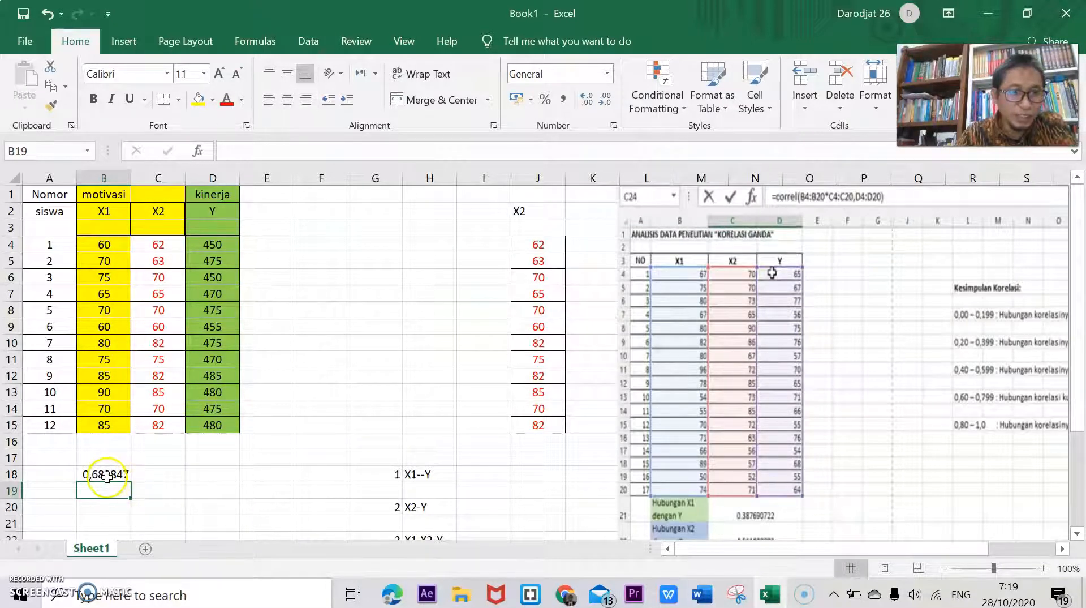
- Enter the label r-tabel in cell J18, in the same row as the X1--Y relationship
{"action": "scroll", "coordinate": [384, 416], "scroll_direction": "down", "scroll_amount": 3}
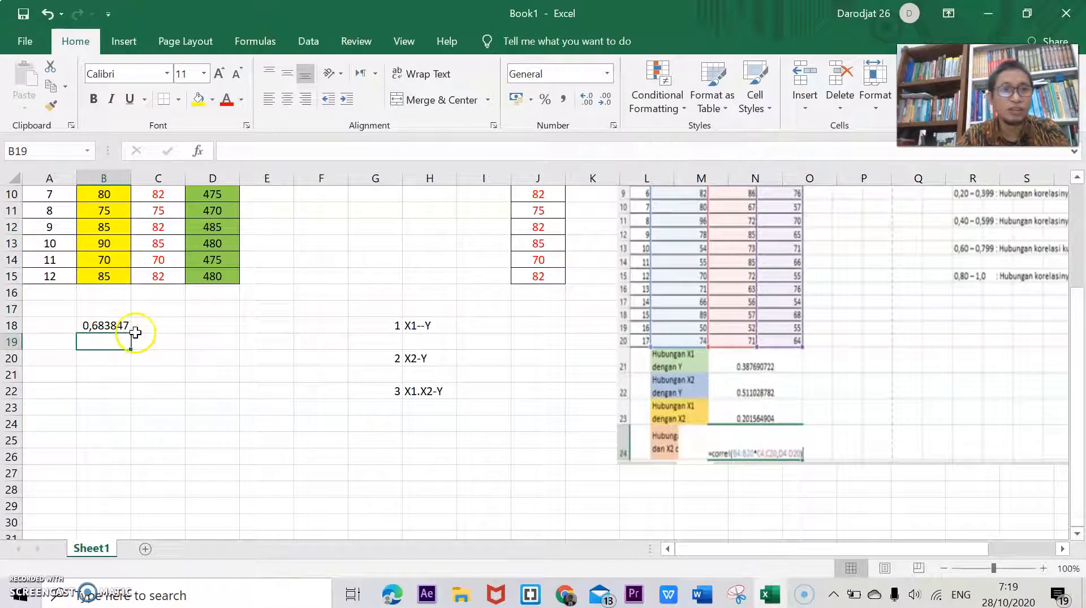
{"action": "left_click", "coordinate": [529, 328]}
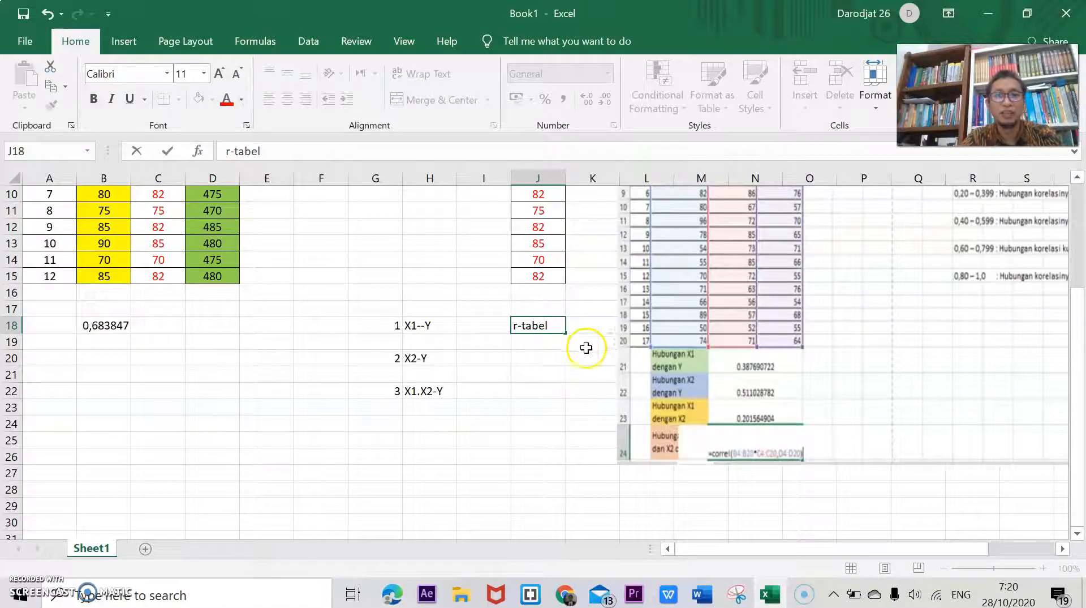
{"action": "left_click", "coordinate": [90, 360]}
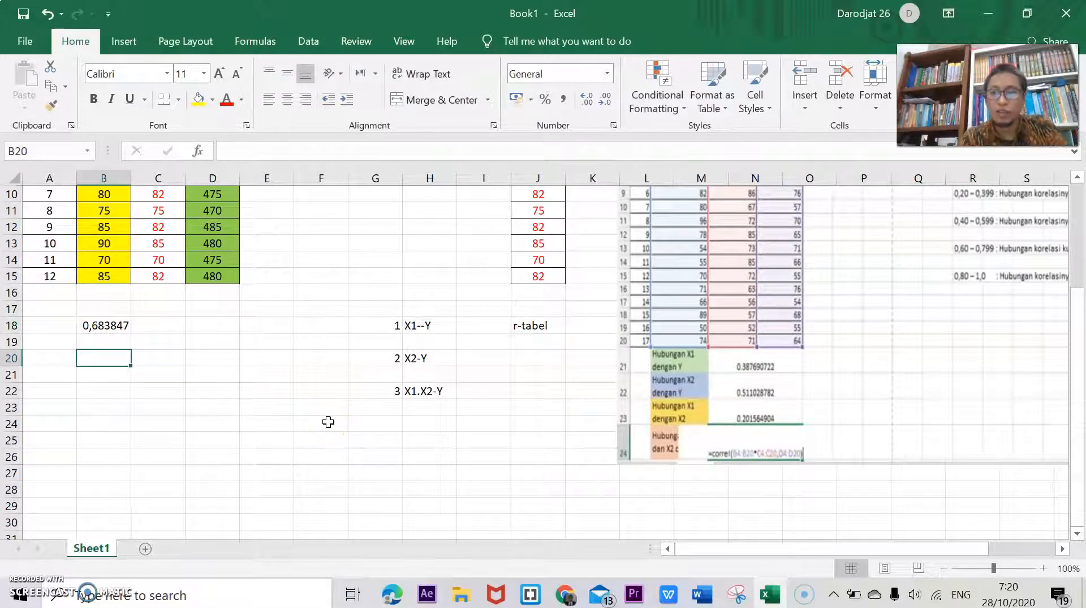
- Start a CORREL formula in cell B20 for the X2-Y relationship, with the X2 values C4:C15 as its first array
{"action": "scroll", "coordinate": [298, 405], "scroll_direction": "up", "scroll_amount": 3}
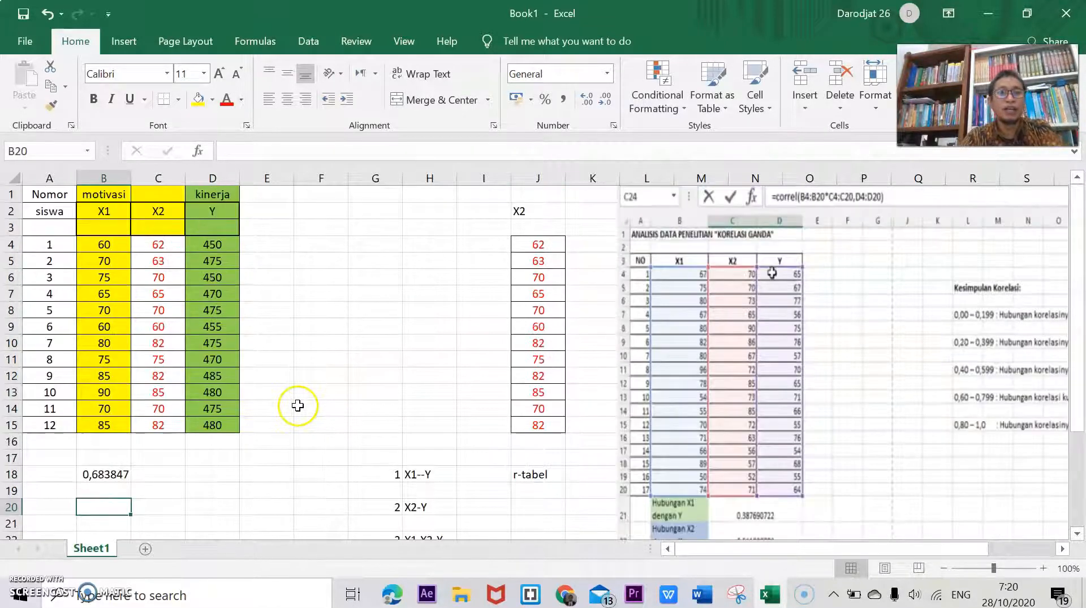
{"action": "left_click", "coordinate": [156, 225]}
{"action": "left_click", "coordinate": [222, 226]}
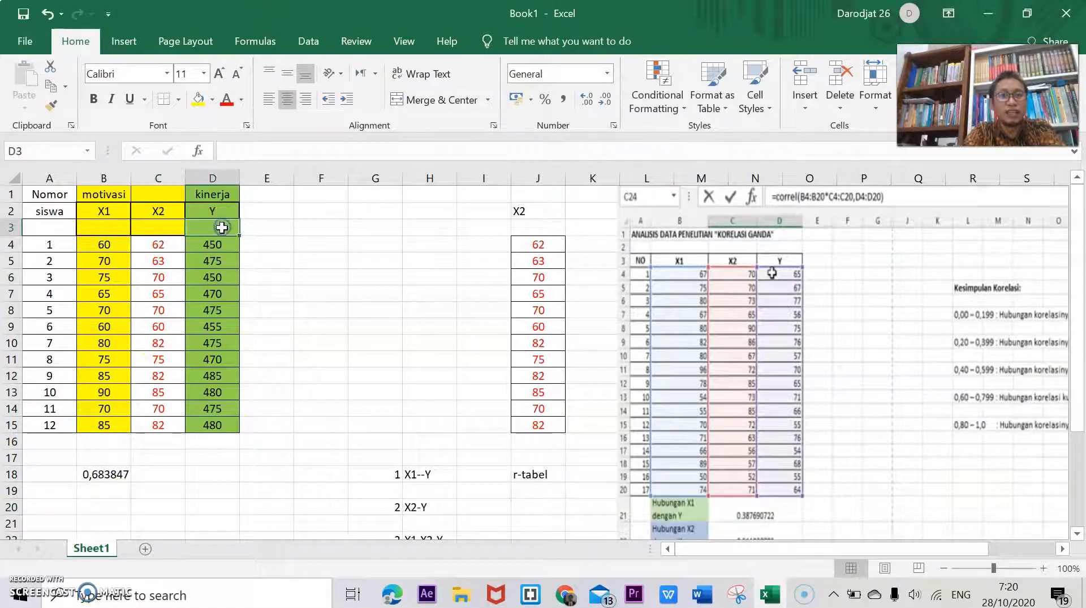
{"action": "scroll", "coordinate": [224, 249], "scroll_direction": "down", "scroll_amount": 4}
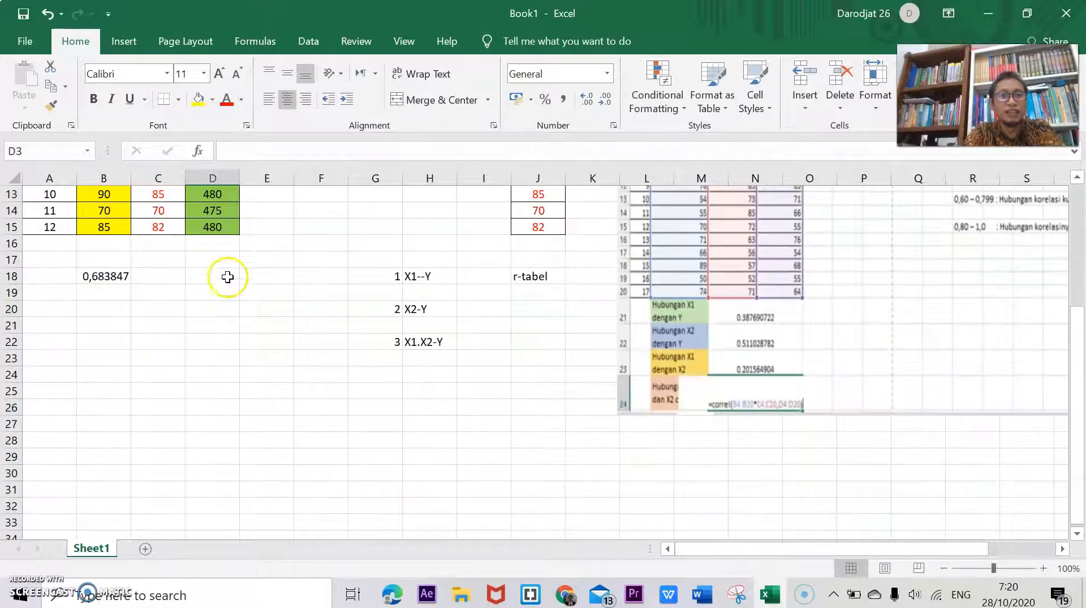
{"action": "left_click", "coordinate": [383, 311]}
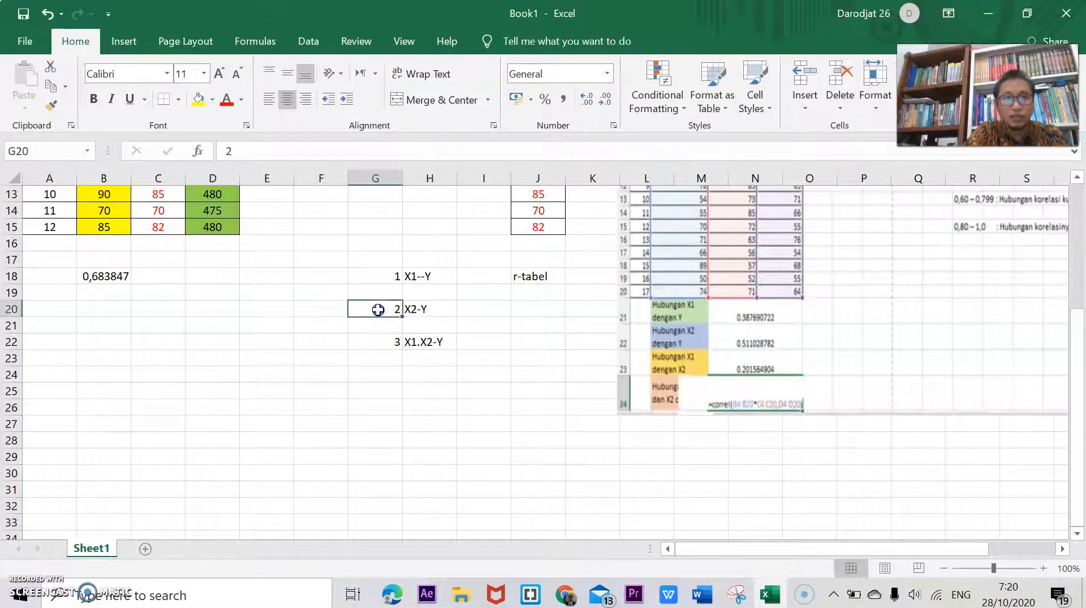
{"action": "left_click", "coordinate": [96, 314]}
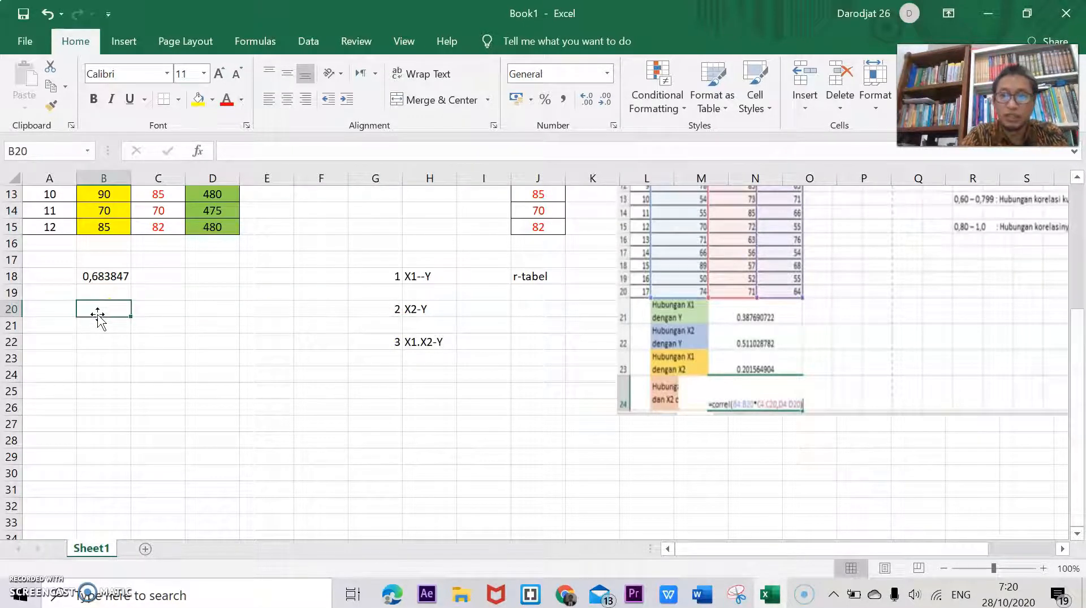
{"action": "type", "text": "=correl"}
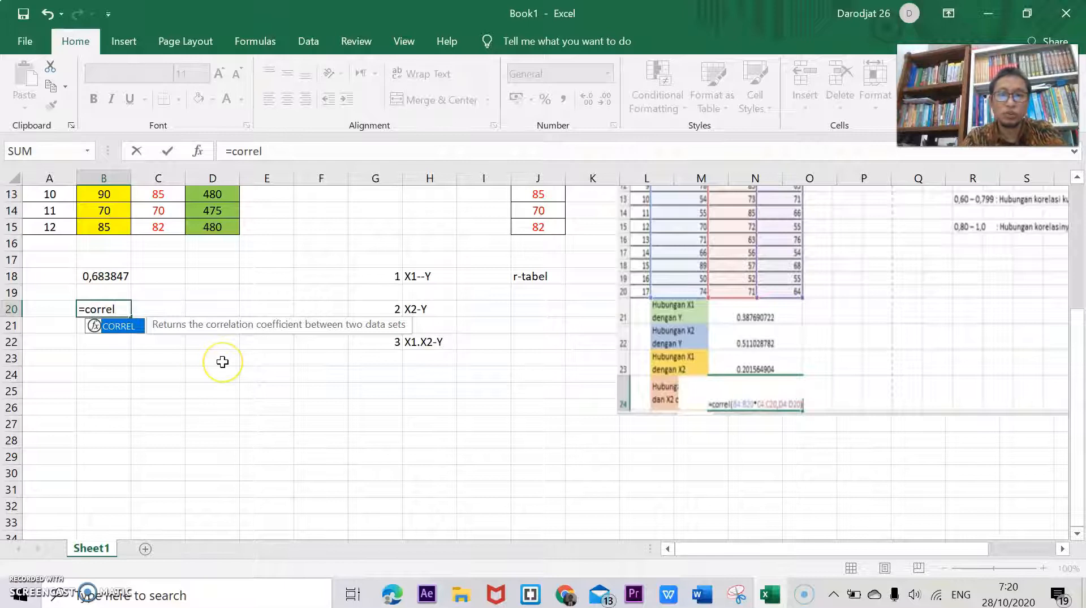
{"action": "type", "text": "("}
{"action": "scroll", "coordinate": [222, 361], "scroll_direction": "up", "scroll_amount": 4}
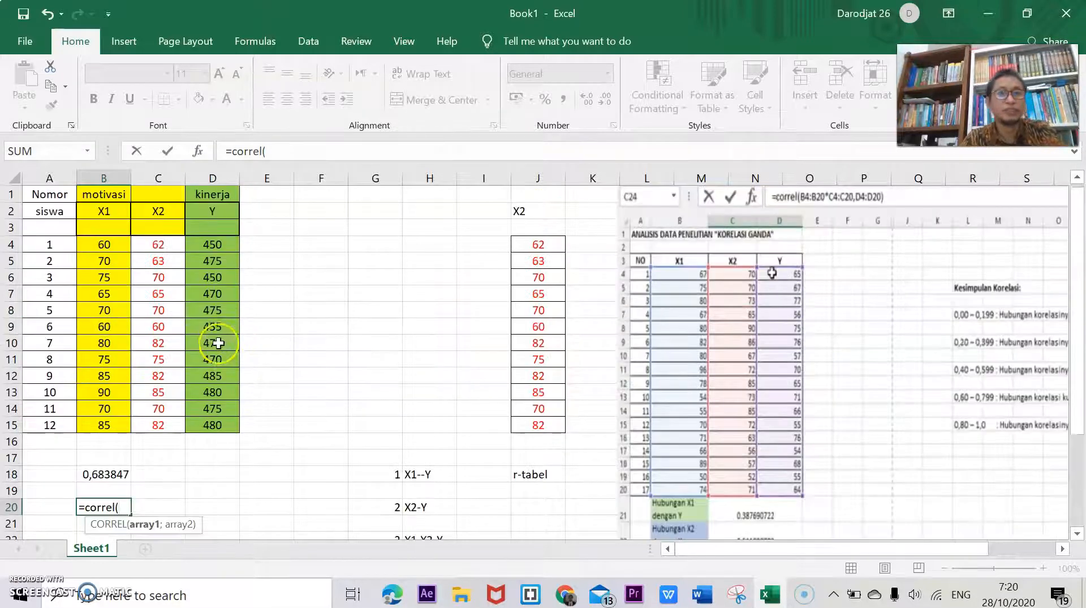
{"action": "left_click", "coordinate": [163, 245]}
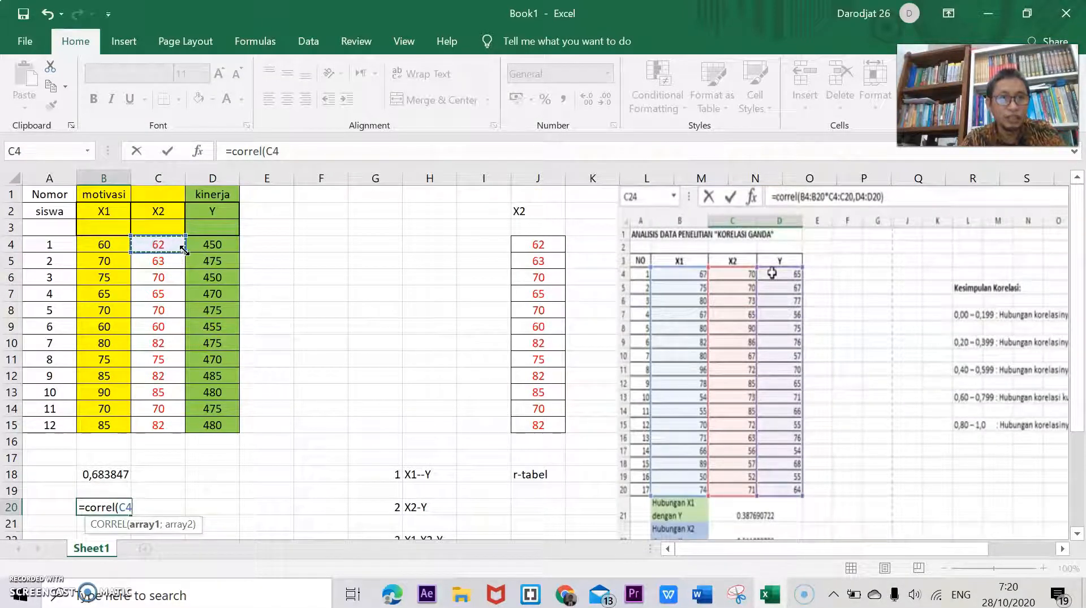
{"action": "left_click_drag", "start_coordinate": [182, 249], "coordinate": [187, 432]}
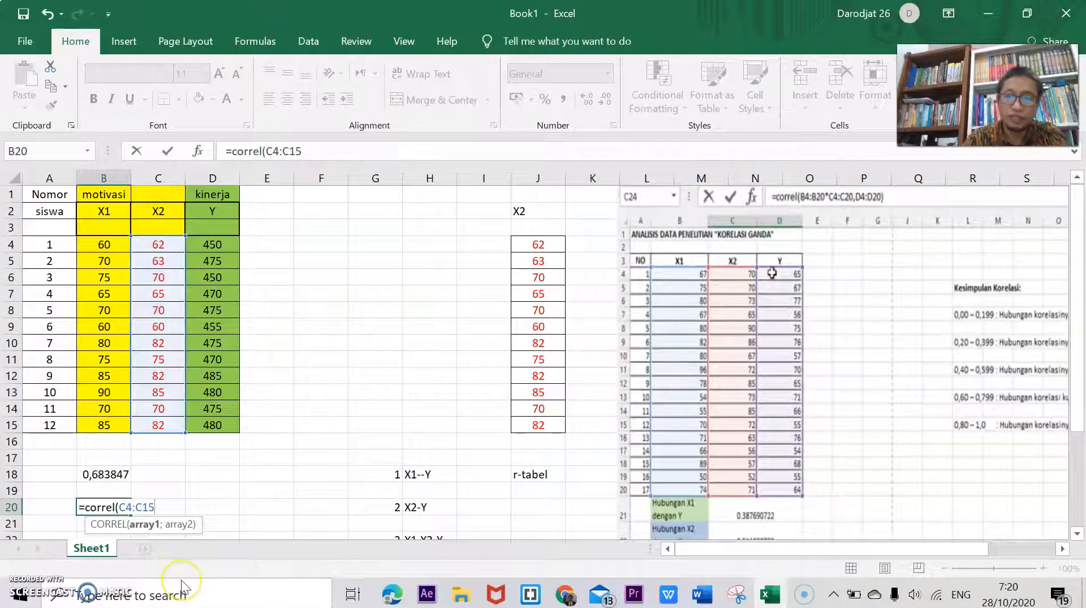
- Complete the B20 formula with the Y values D4:D15 as the second array, giving =correl(C4:C15;D4:D15)
{"action": "left_click", "coordinate": [224, 242]}
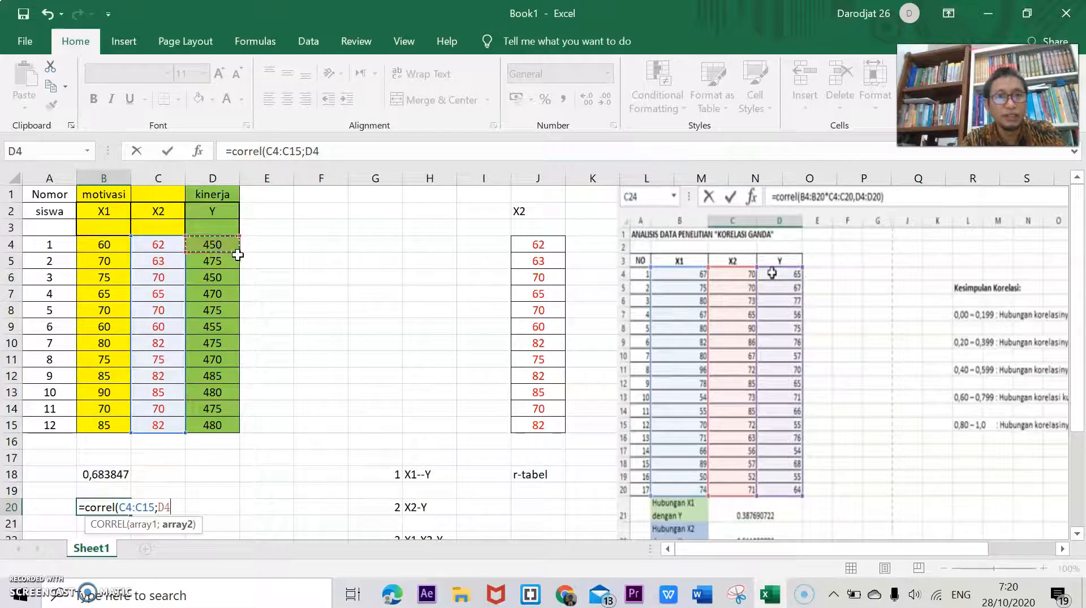
{"action": "left_click_drag", "start_coordinate": [235, 253], "coordinate": [239, 428]}
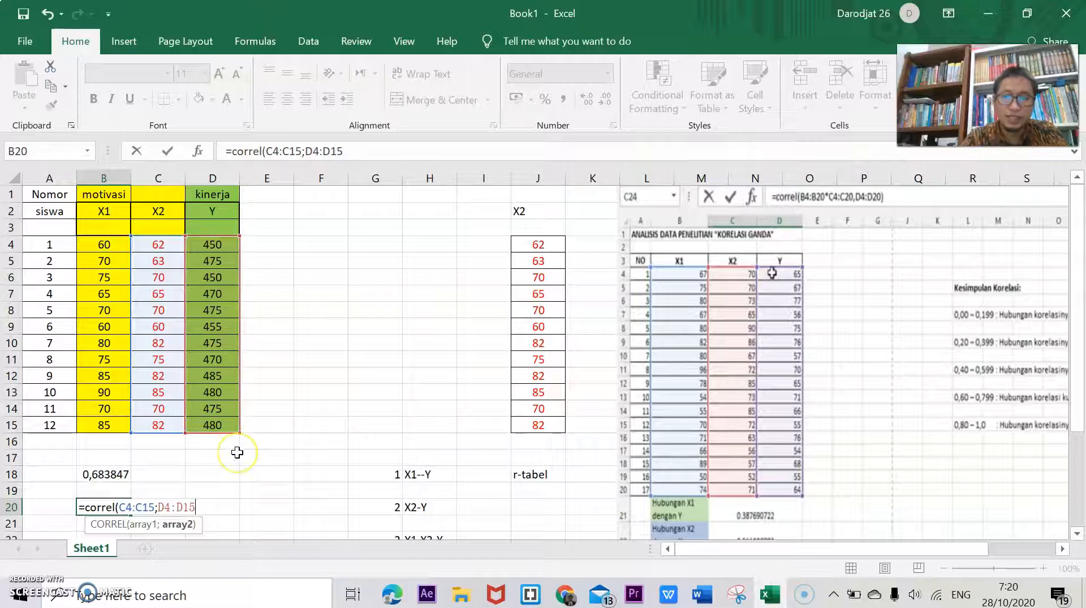
{"action": "type", "text": ")"}
{"action": "key", "text": "Return"}
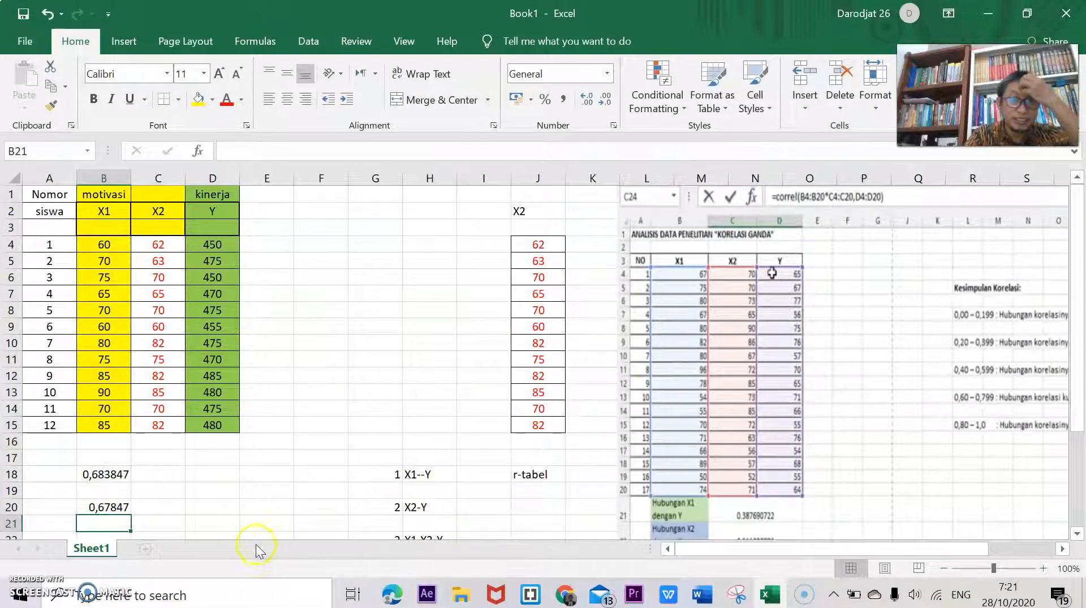
- Start a CORREL formula in cell B22 for the combined X1.X2-Y relationship
{"action": "scroll", "coordinate": [130, 517], "scroll_direction": "down", "scroll_amount": 1}
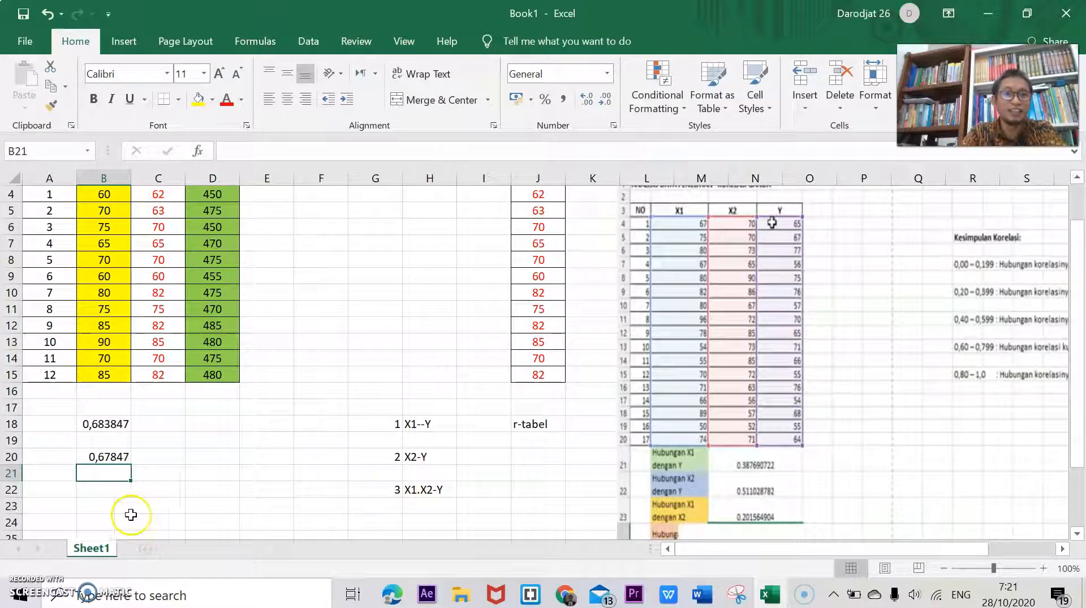
{"action": "left_click", "coordinate": [98, 490]}
{"action": "type", "text": "="}
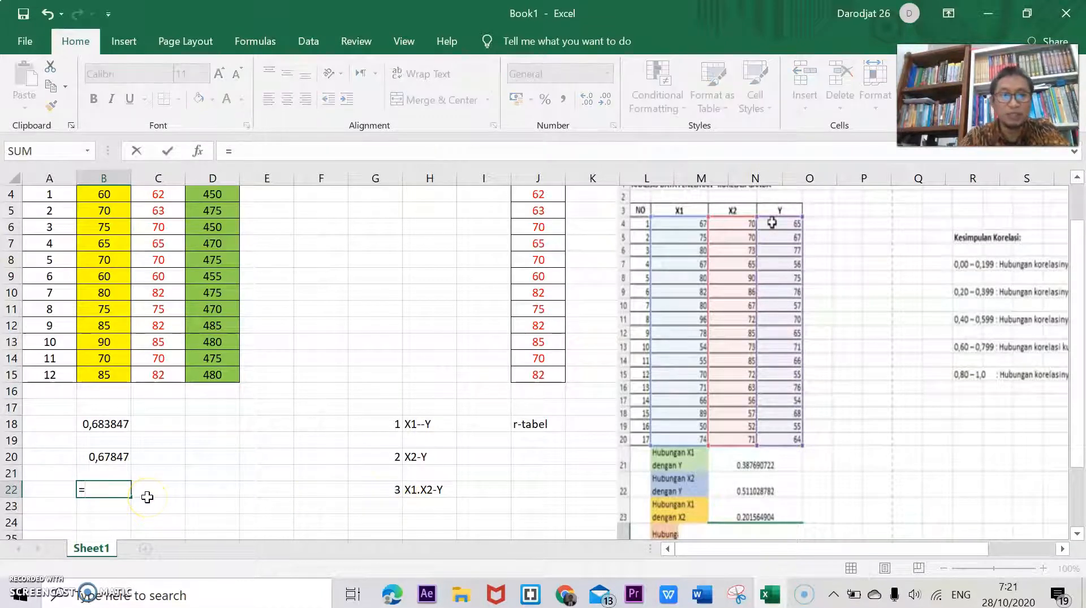
{"action": "scroll", "coordinate": [147, 497], "scroll_direction": "up", "scroll_amount": 1}
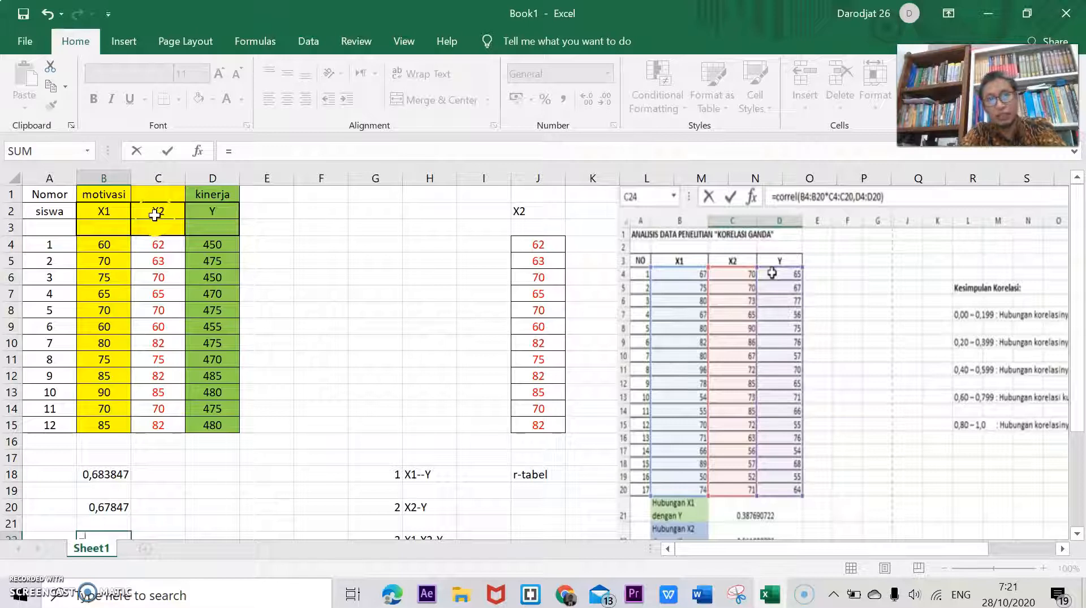
{"action": "scroll", "coordinate": [170, 291], "scroll_direction": "down", "scroll_amount": 5}
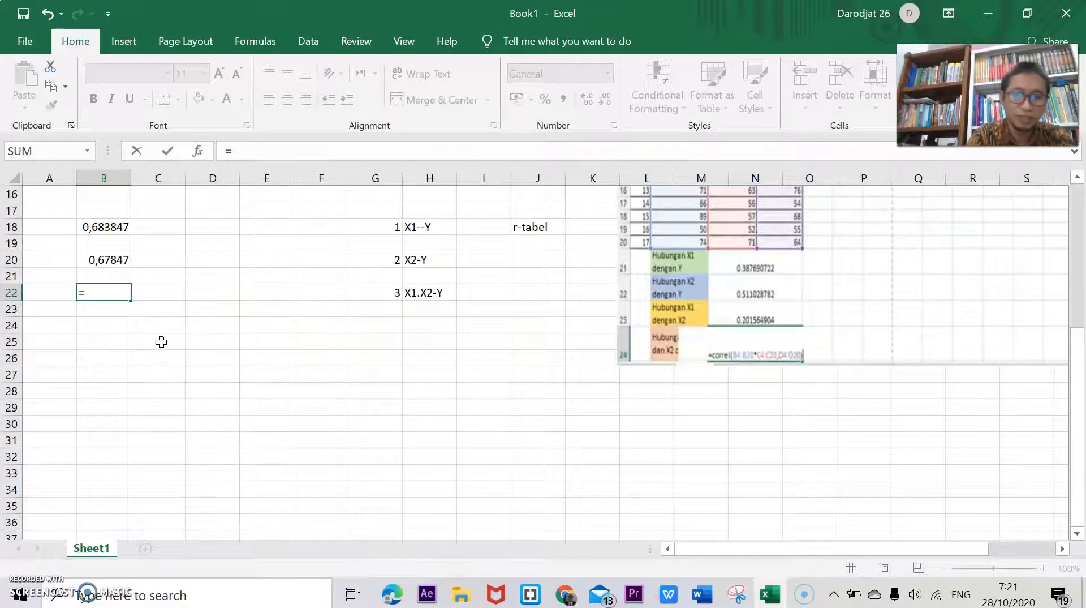
{"action": "type", "text": "corr"}
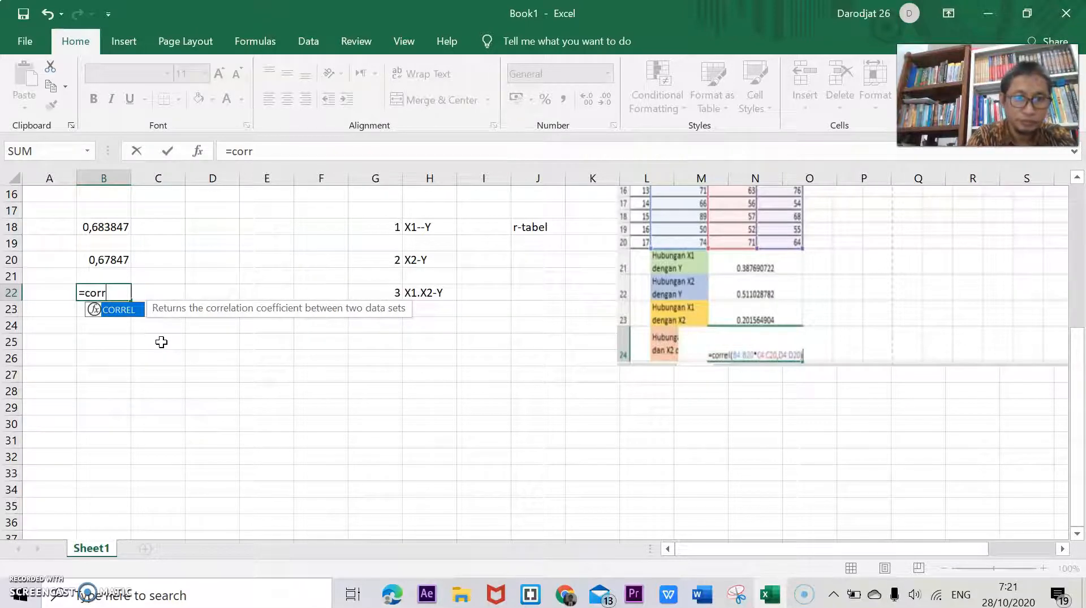
{"action": "scroll", "coordinate": [161, 342], "scroll_direction": "up", "scroll_amount": 5}
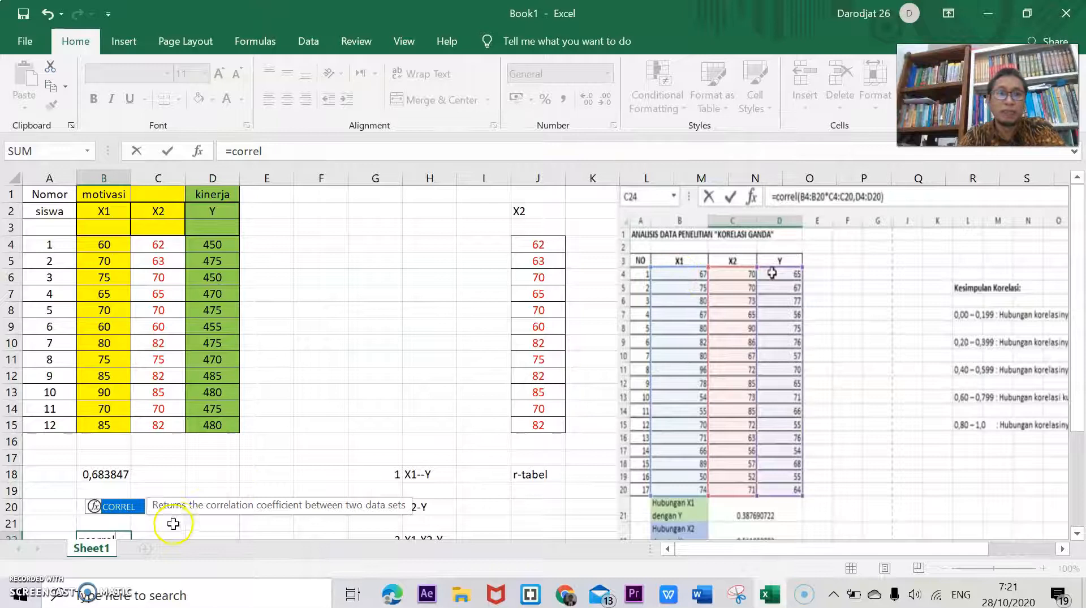
{"action": "scroll", "coordinate": [167, 518], "scroll_direction": "down", "scroll_amount": 4}
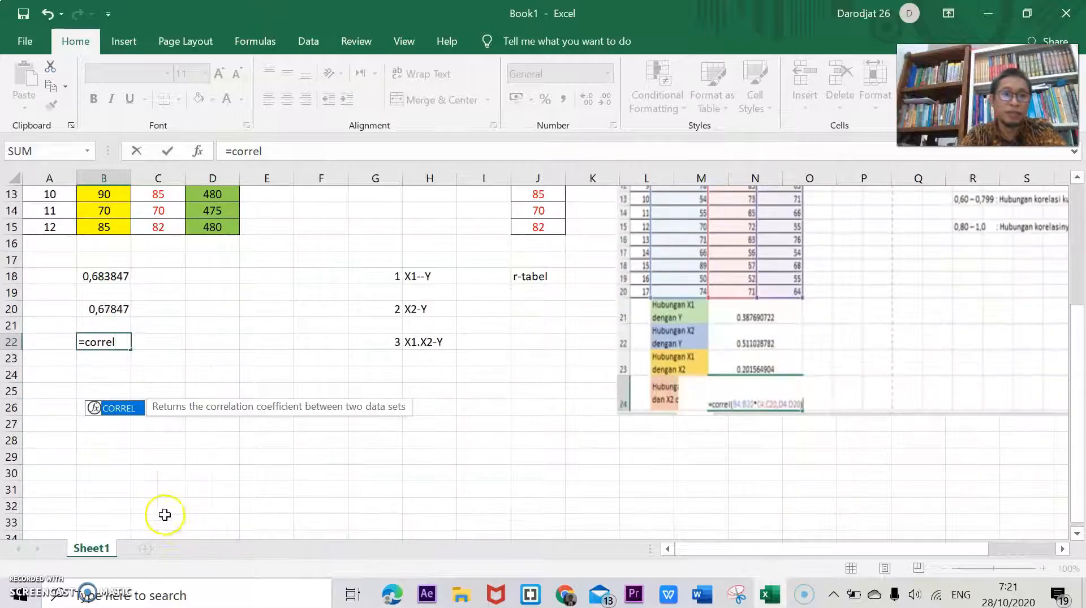
- Switch to the Word document to review the research questions and manual multiple-correlation formula, and return to the Excel workbook
{"action": "left_click", "coordinate": [701, 594]}
{"action": "scroll", "coordinate": [460, 419], "scroll_direction": "up", "scroll_amount": 15}
{"action": "scroll", "coordinate": [458, 399], "scroll_direction": "up", "scroll_amount": 15}
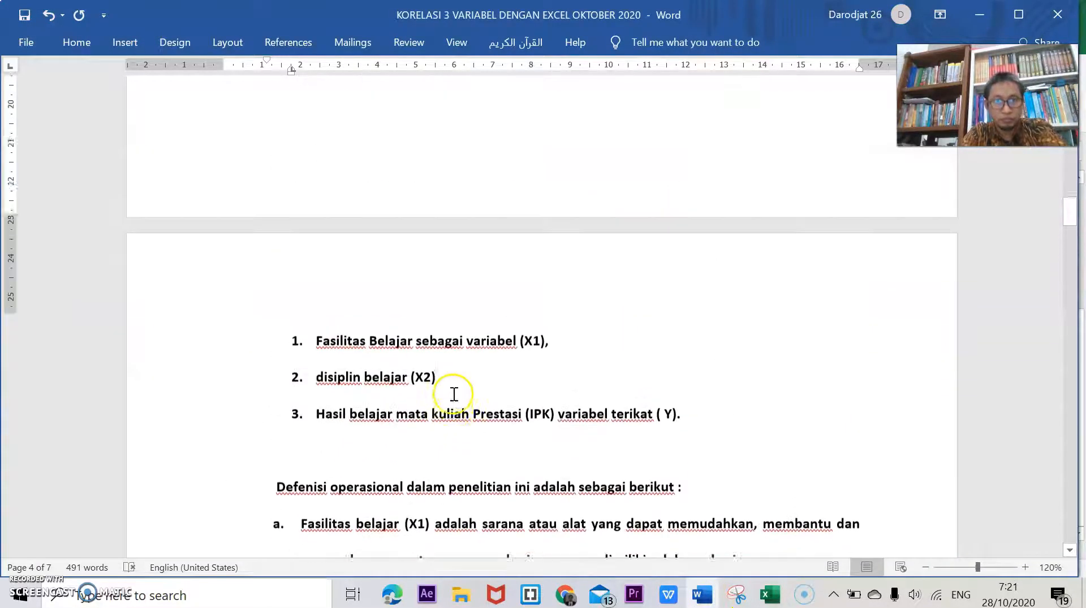
{"action": "scroll", "coordinate": [475, 376], "scroll_direction": "down", "scroll_amount": 3}
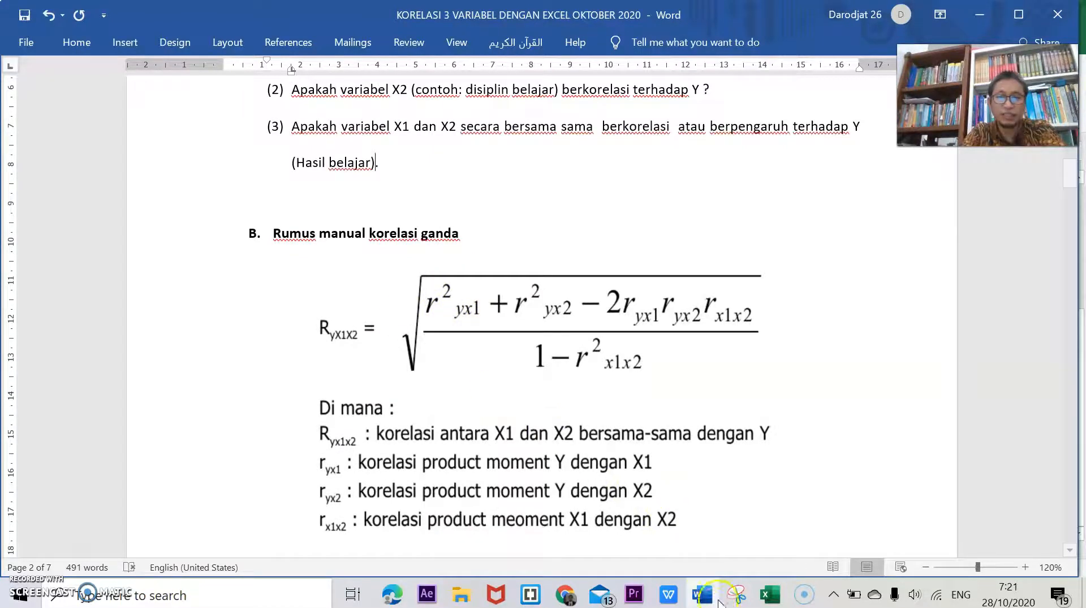
{"action": "left_click", "coordinate": [769, 594]}
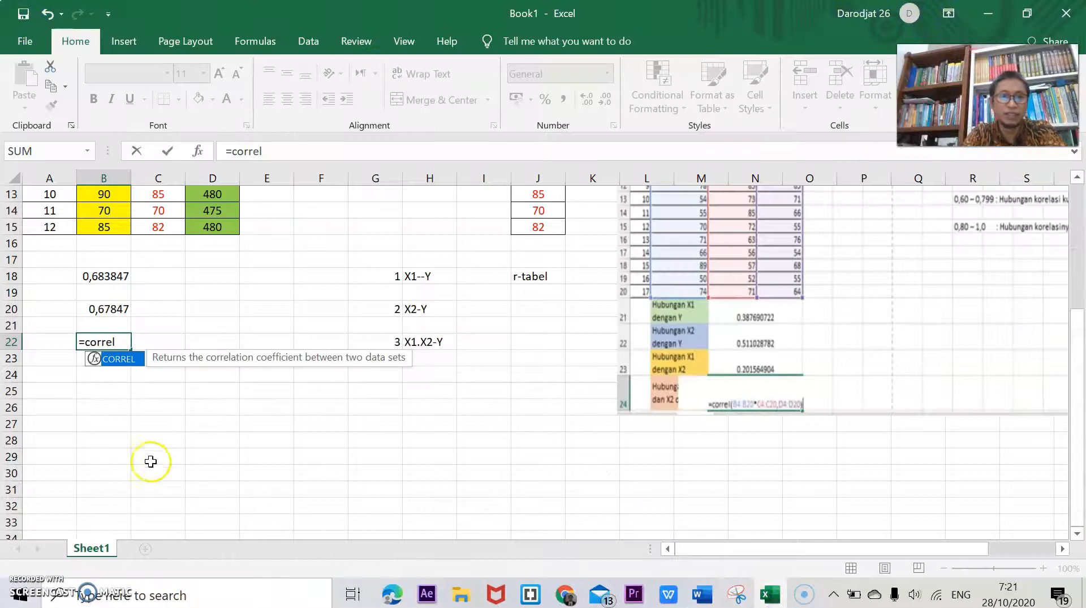
- Open the CORREL arguments in B22 and enter the X1 values B4:B15 in the first array
{"action": "type", "text": "("}
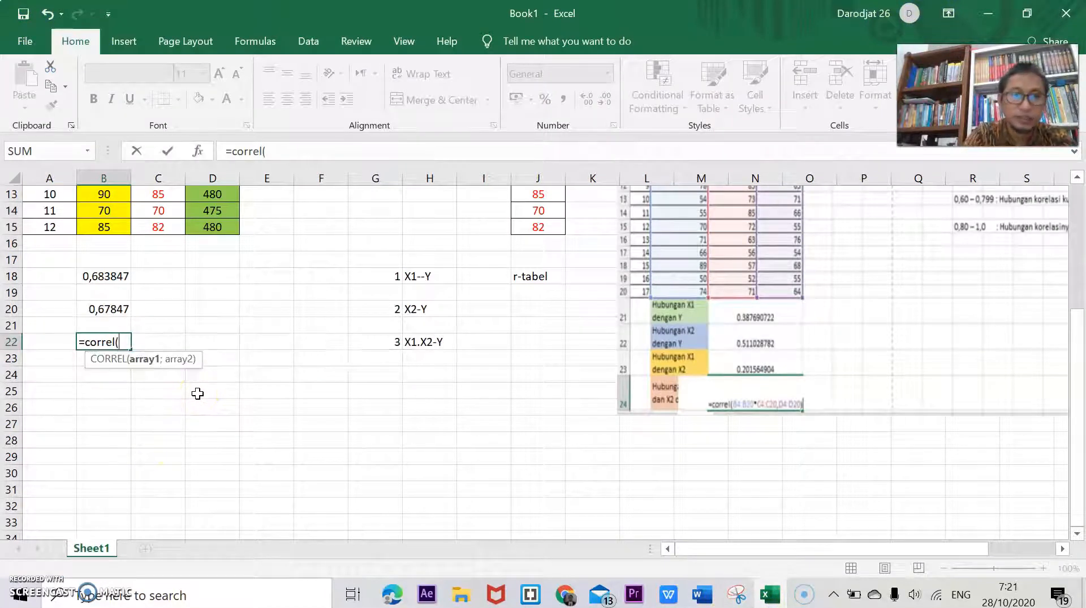
{"action": "scroll", "coordinate": [197, 393], "scroll_direction": "up", "scroll_amount": 4}
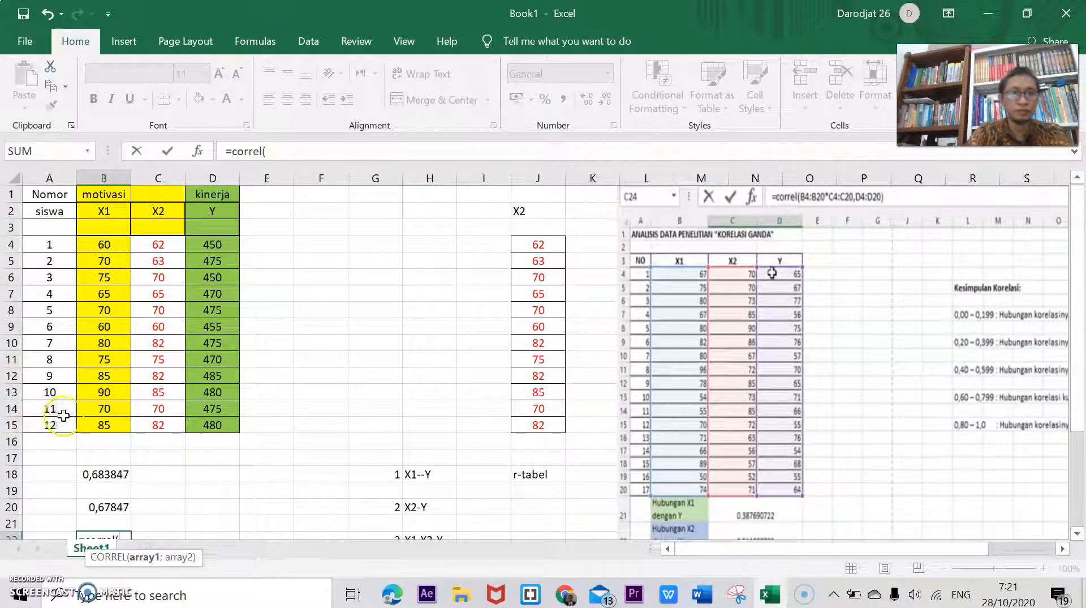
{"action": "left_click", "coordinate": [107, 244]}
{"action": "left_click_drag", "start_coordinate": [129, 252], "coordinate": [137, 429]}
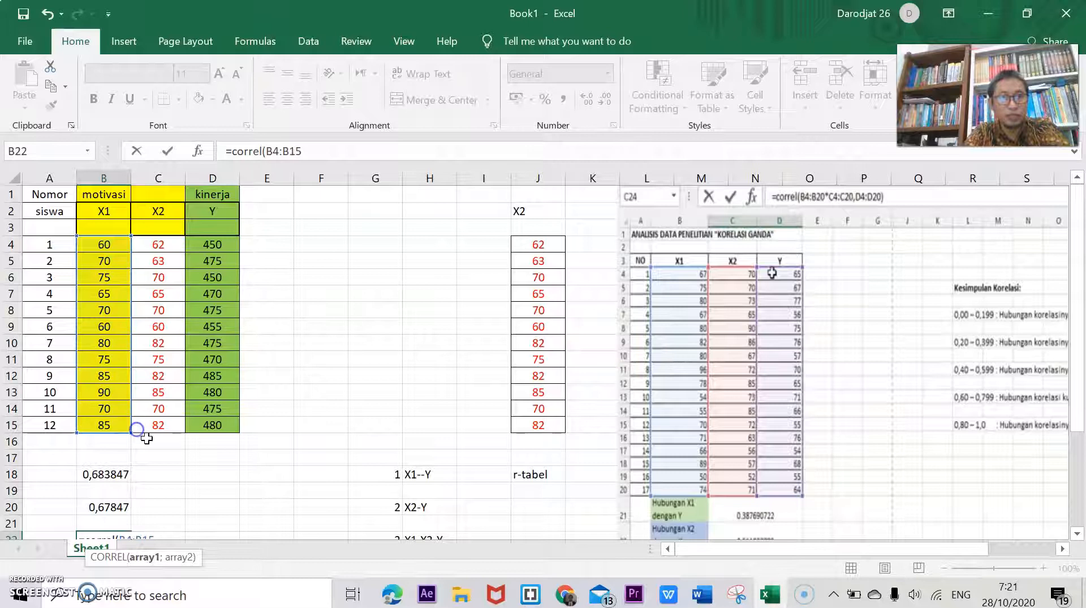
- Multiply B4:B15 by the X2 values C4:C15 within the first array of the B22 formula
{"action": "scroll", "coordinate": [243, 463], "scroll_direction": "down", "scroll_amount": 4}
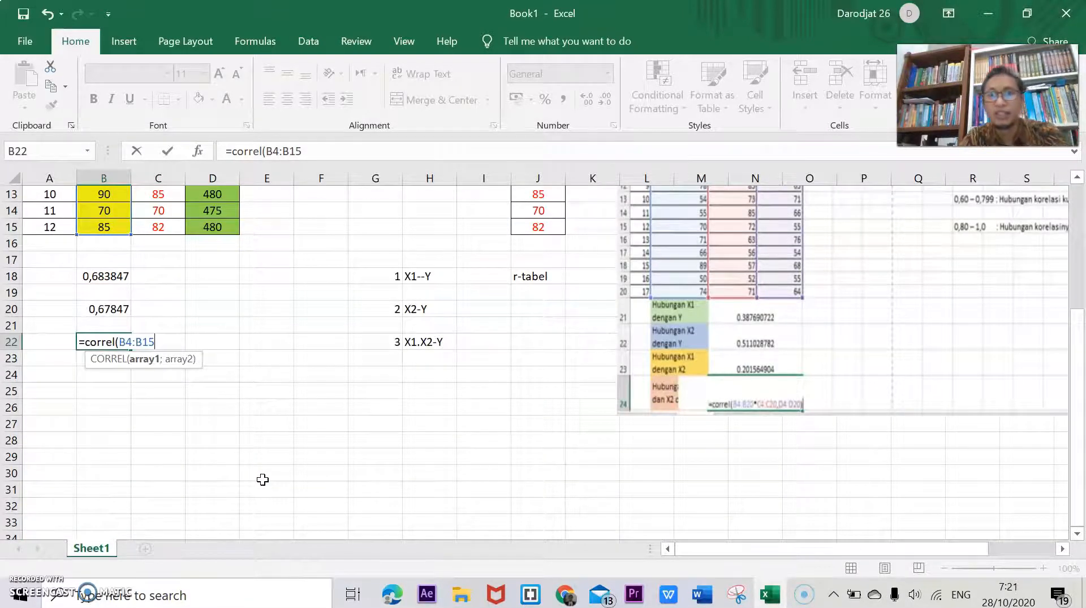
{"action": "scroll", "coordinate": [485, 485], "scroll_direction": "up", "scroll_amount": 4}
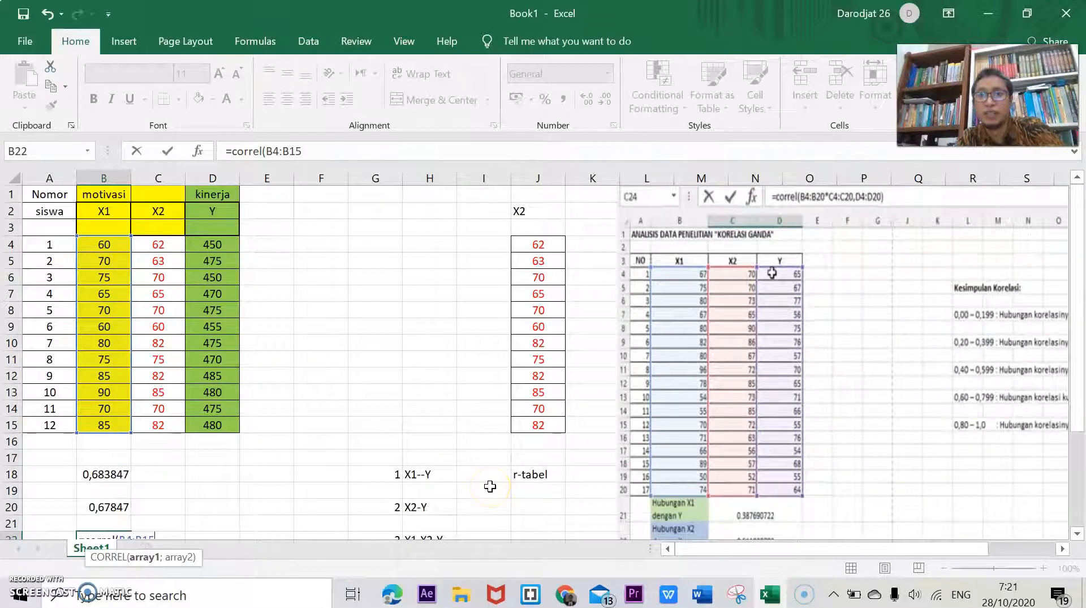
{"action": "scroll", "coordinate": [486, 493], "scroll_direction": "down", "scroll_amount": 3}
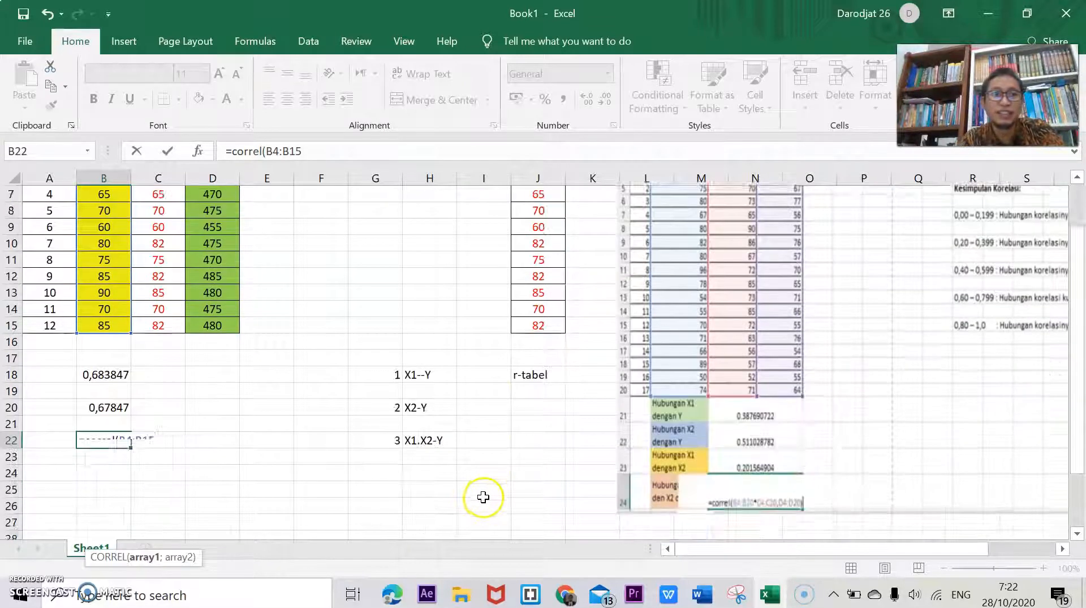
{"action": "scroll", "coordinate": [407, 510], "scroll_direction": "up", "scroll_amount": 3}
{"action": "scroll", "coordinate": [226, 432], "scroll_direction": "down", "scroll_amount": 7}
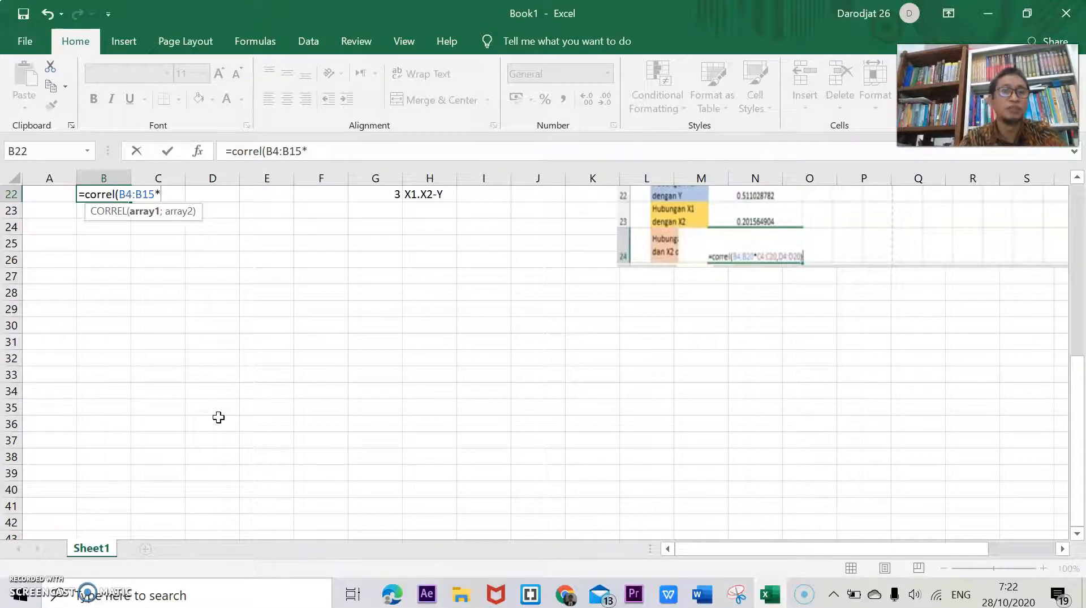
{"action": "scroll", "coordinate": [218, 417], "scroll_direction": "up", "scroll_amount": 5}
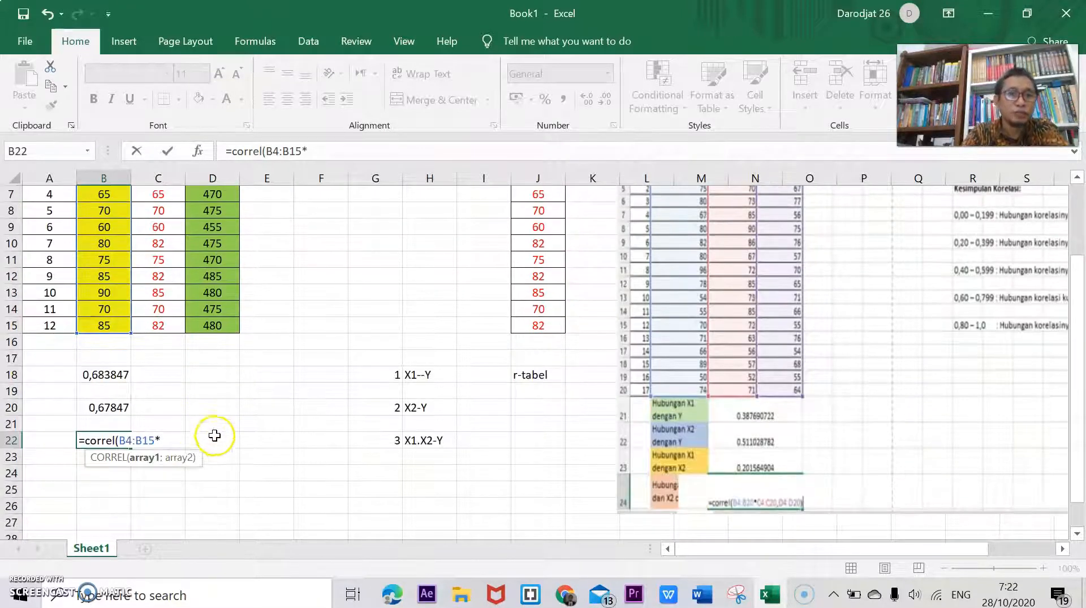
{"action": "scroll", "coordinate": [218, 439], "scroll_direction": "up", "scroll_amount": 2}
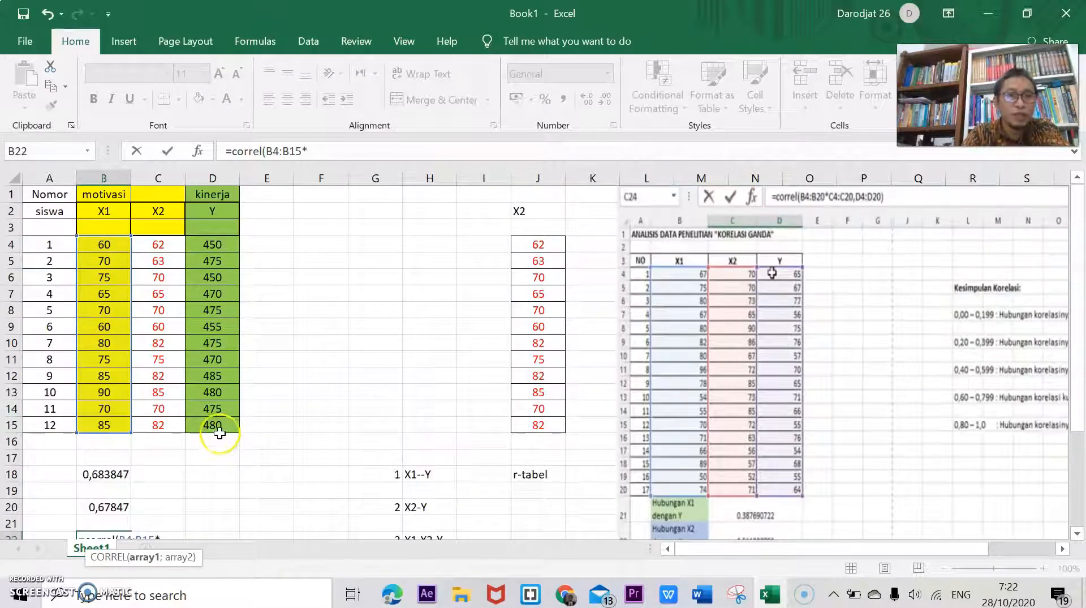
{"action": "left_click", "coordinate": [168, 245]}
{"action": "left_click_drag", "start_coordinate": [181, 251], "coordinate": [178, 428]}
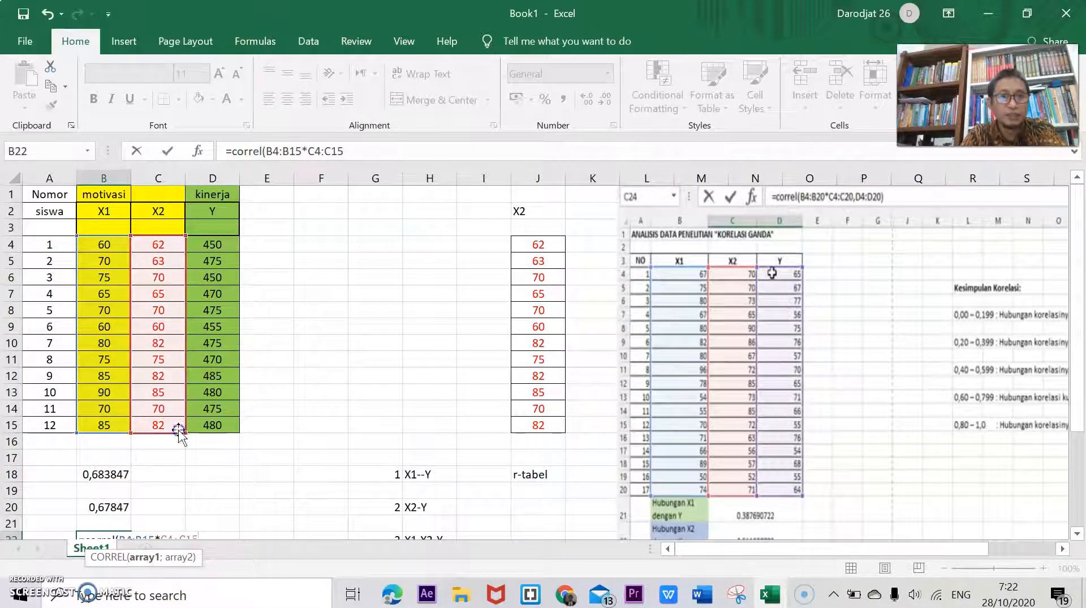
- Complete the B22 formula with the Y values D4:D15 as the second array, giving =correl(B4:B15*C4:C15;D4:D15)
{"action": "scroll", "coordinate": [538, 455], "scroll_direction": "down", "scroll_amount": 3}
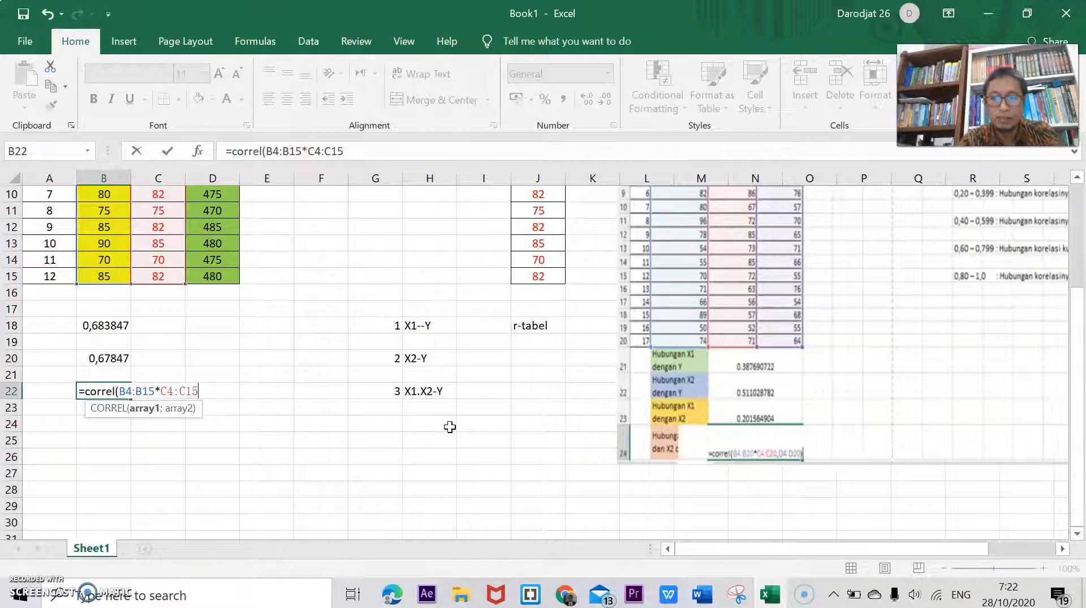
{"action": "scroll", "coordinate": [450, 426], "scroll_direction": "up", "scroll_amount": 3}
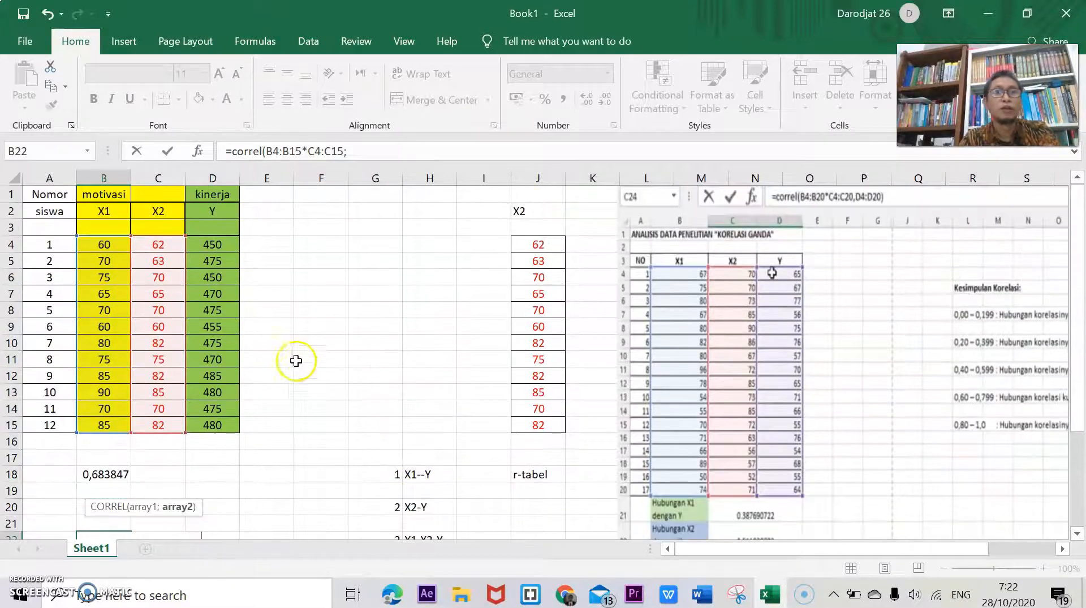
{"action": "left_click", "coordinate": [222, 246]}
{"action": "left_click_drag", "start_coordinate": [239, 251], "coordinate": [243, 433]}
{"action": "type", "text": ")"}
{"action": "scroll", "coordinate": [360, 457], "scroll_direction": "down", "scroll_amount": 3}
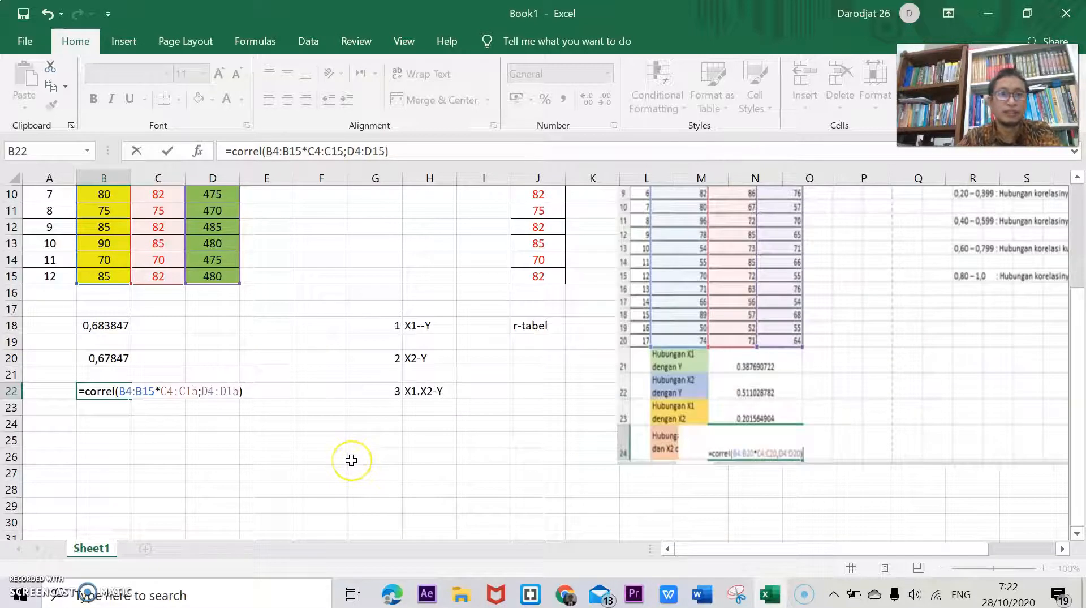
{"action": "key", "text": "Return"}
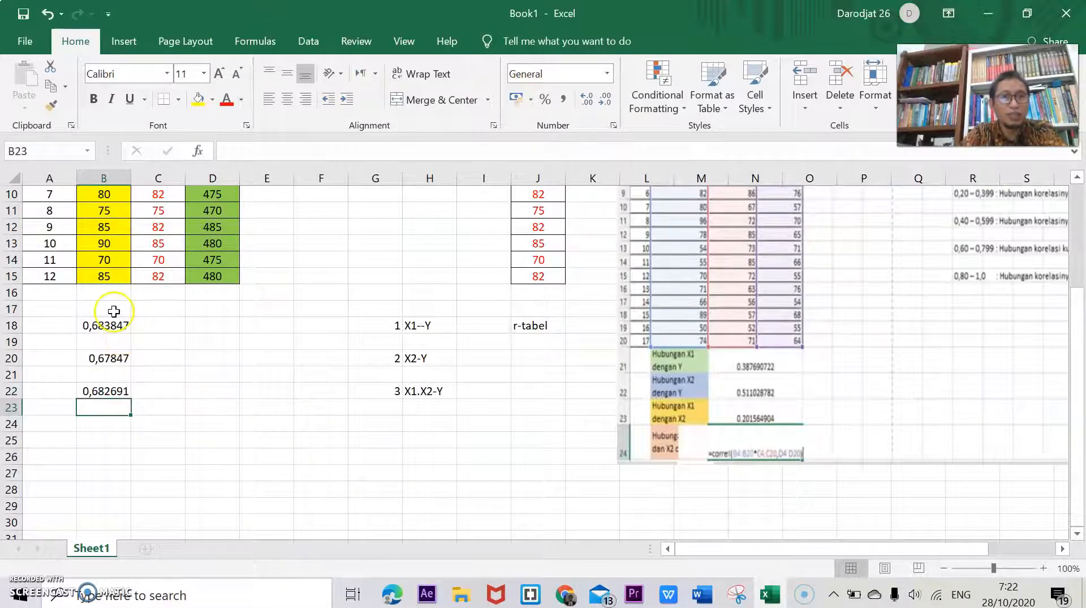
- Review the correlation results in B18, B20 and B22 alongside the X1, X2 and Y data columns and the relationship labels
{"action": "scroll", "coordinate": [116, 314], "scroll_direction": "up", "scroll_amount": 3}
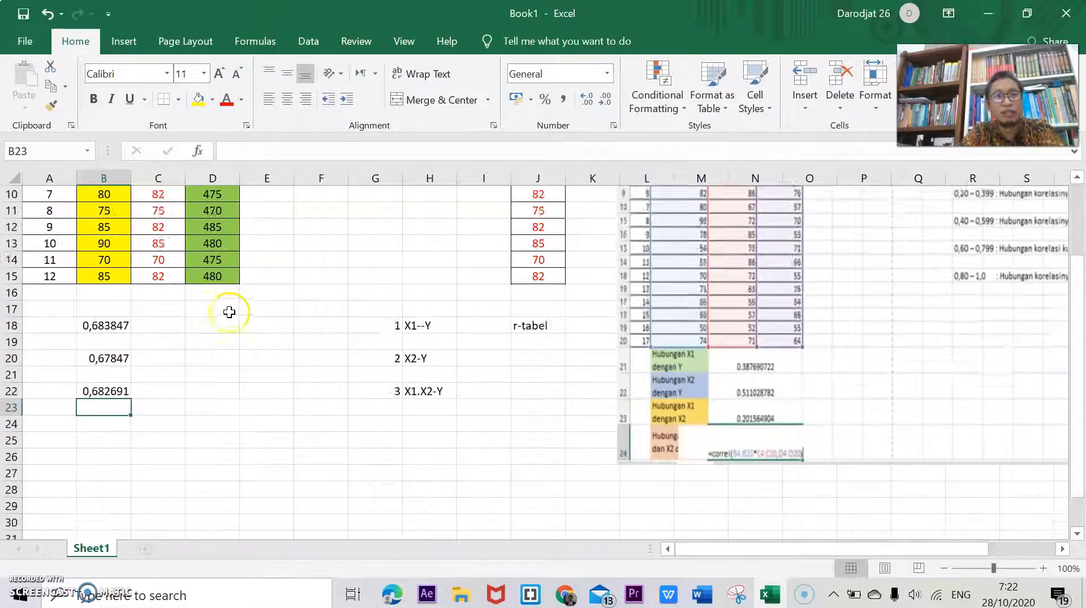
{"action": "scroll", "coordinate": [153, 308], "scroll_direction": "down", "scroll_amount": 4}
{"action": "left_click", "coordinate": [148, 342]}
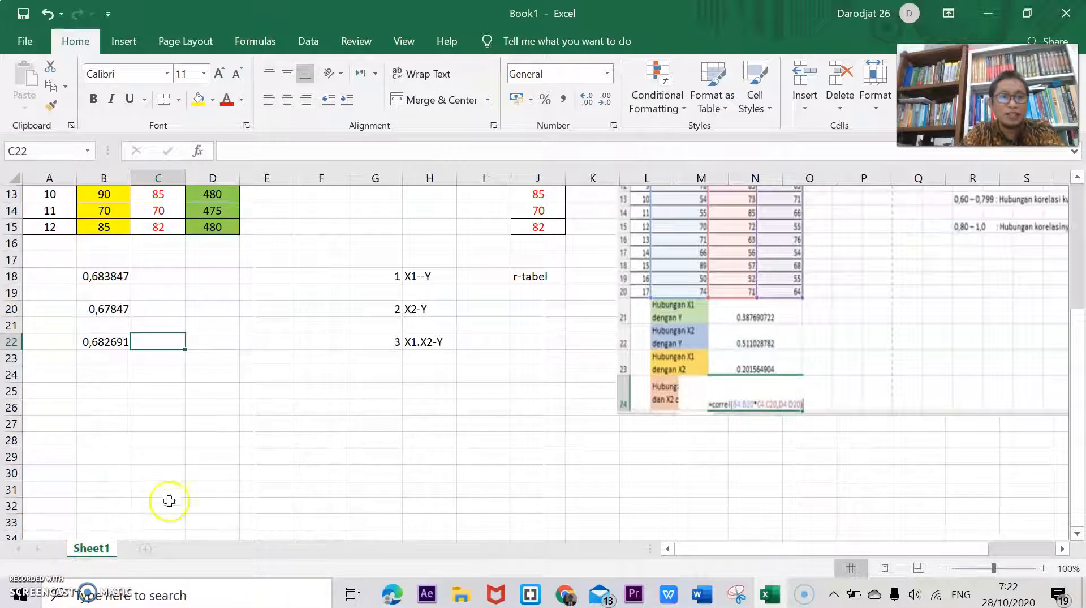
{"action": "scroll", "coordinate": [206, 475], "scroll_direction": "down", "scroll_amount": 2}
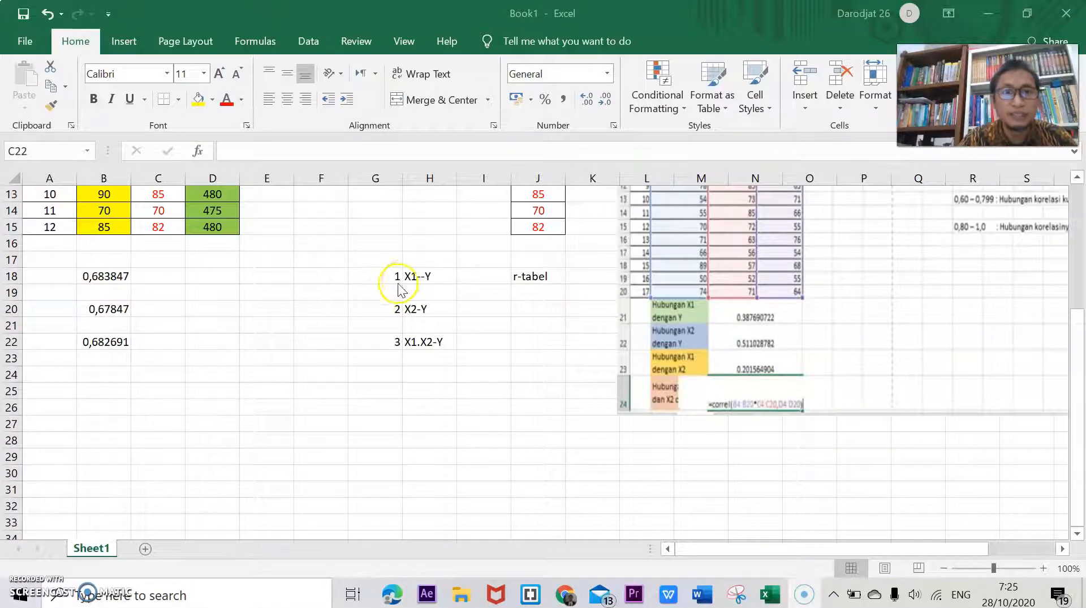
{"action": "scroll", "coordinate": [380, 295], "scroll_direction": "up", "scroll_amount": 2}
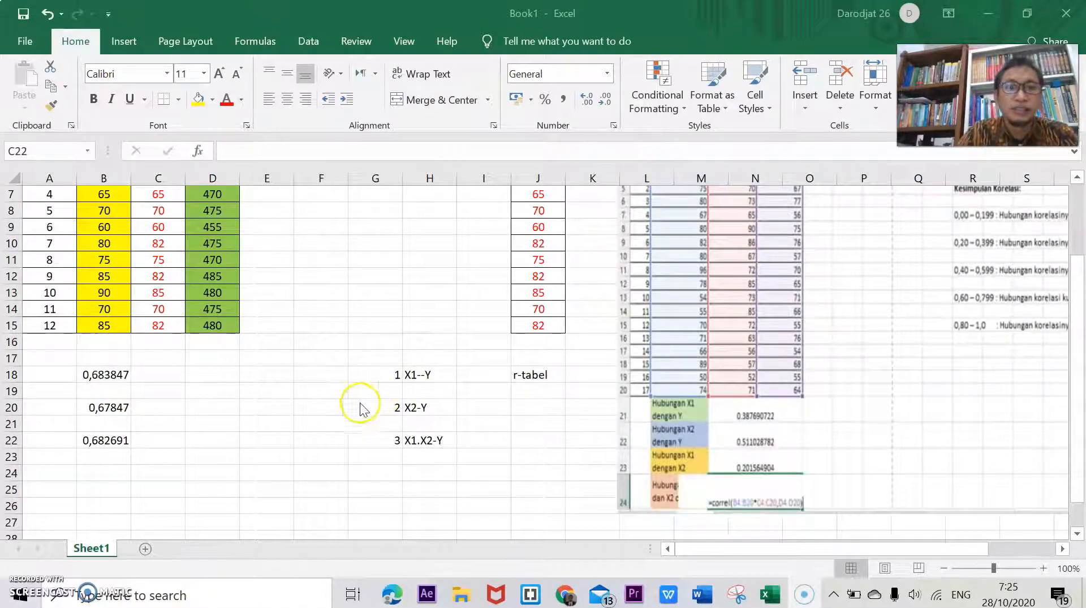
{"action": "scroll", "coordinate": [356, 430], "scroll_direction": "up", "scroll_amount": 1}
{"action": "scroll", "coordinate": [345, 433], "scroll_direction": "up", "scroll_amount": 1}
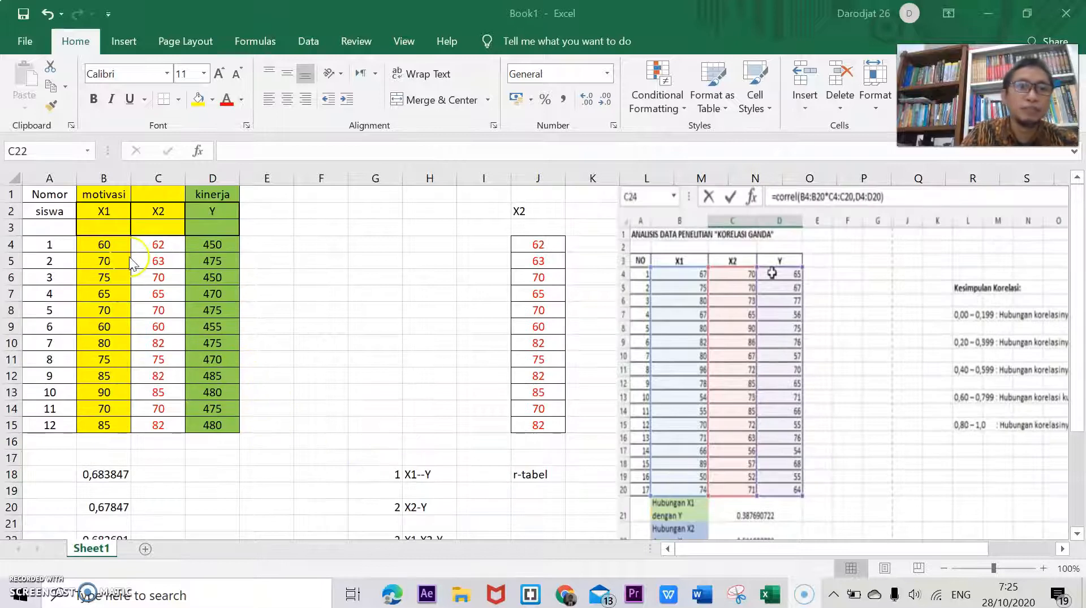
{"action": "left_click", "coordinate": [106, 209]}
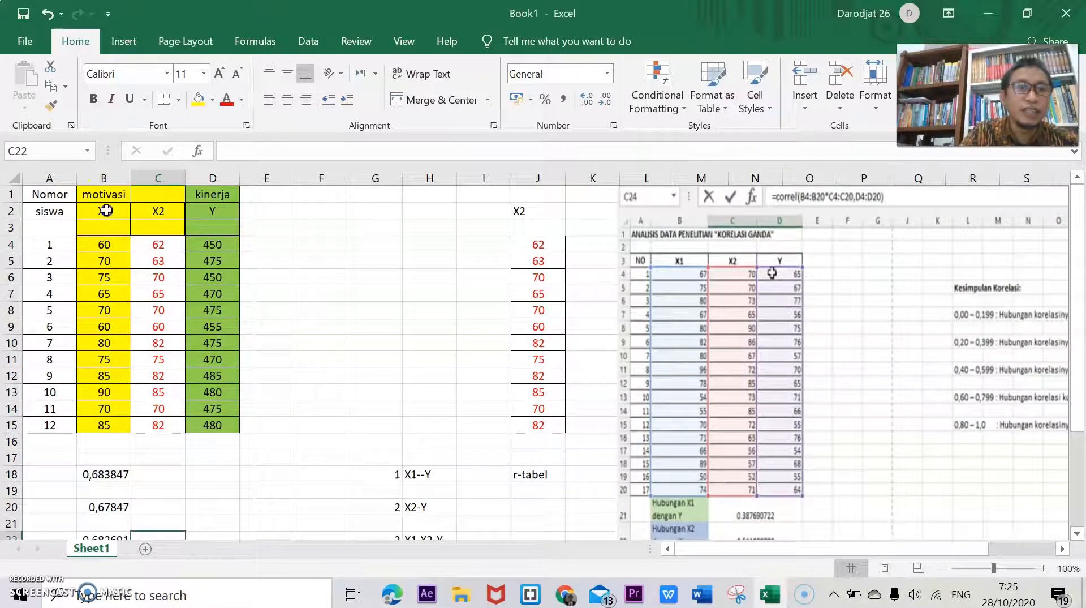
{"action": "left_click", "coordinate": [224, 212]}
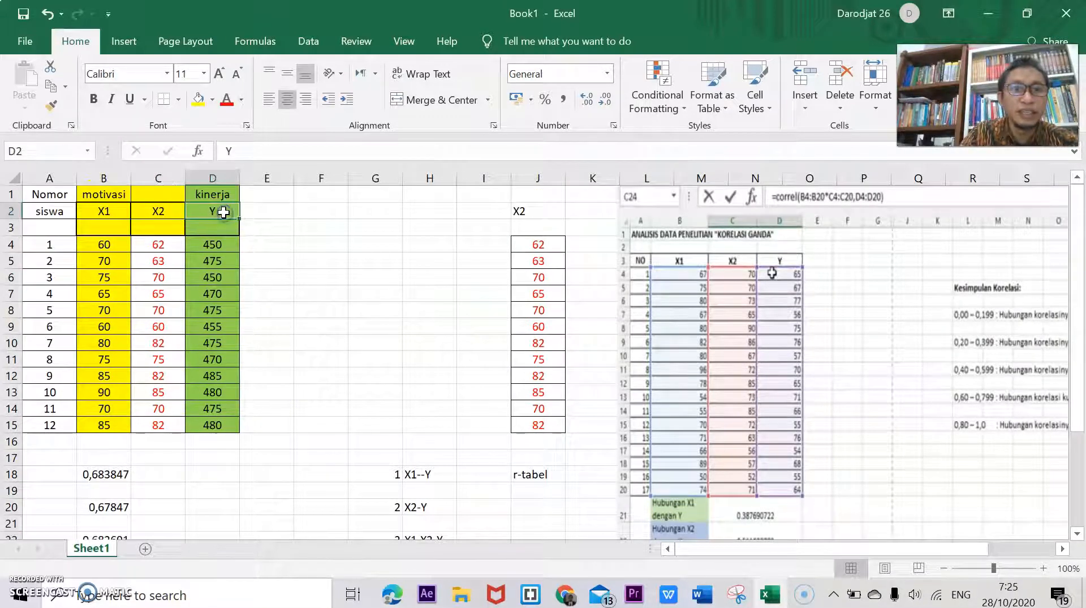
{"action": "scroll", "coordinate": [224, 212], "scroll_direction": "down", "scroll_amount": 2}
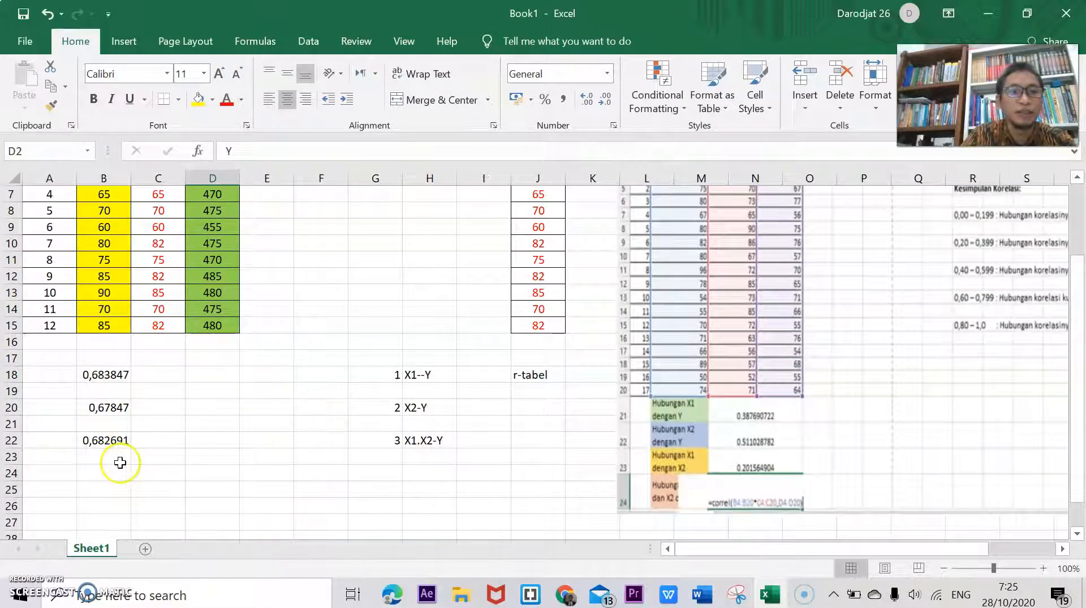
{"action": "scroll", "coordinate": [108, 394], "scroll_direction": "down", "scroll_amount": 1}
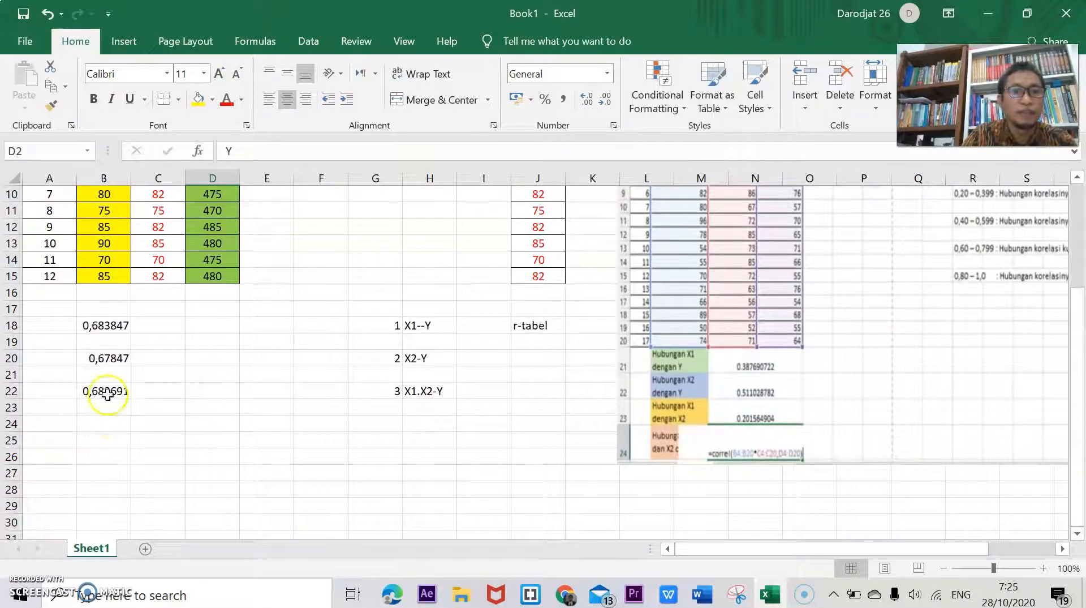
- Start a CORREL formula in B16 with the X1 values B4:B15 as the first array
{"action": "left_click", "coordinate": [88, 298]}
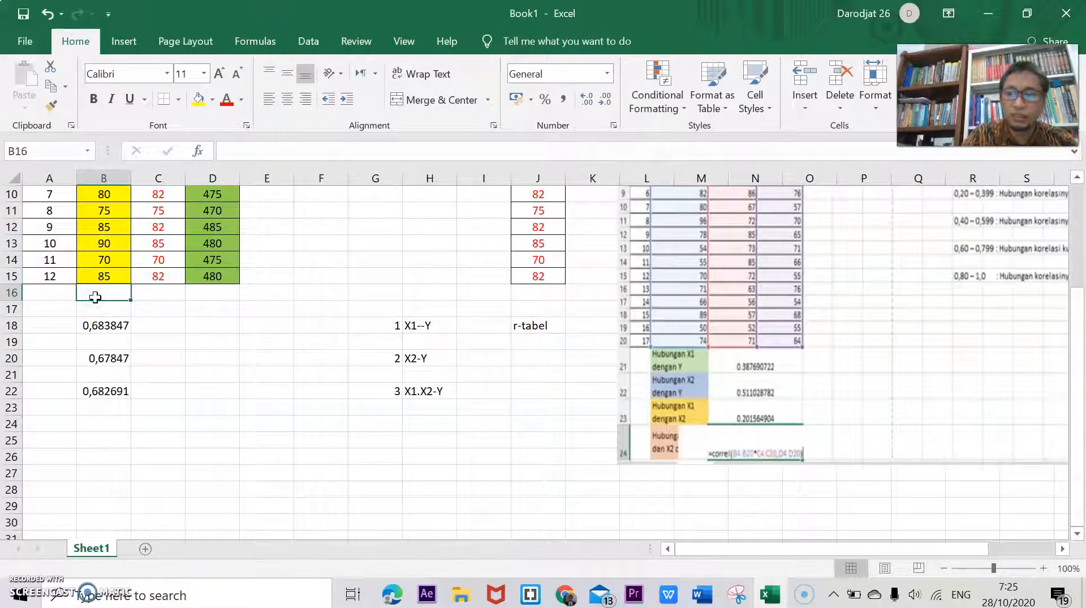
{"action": "type", "text": "="}
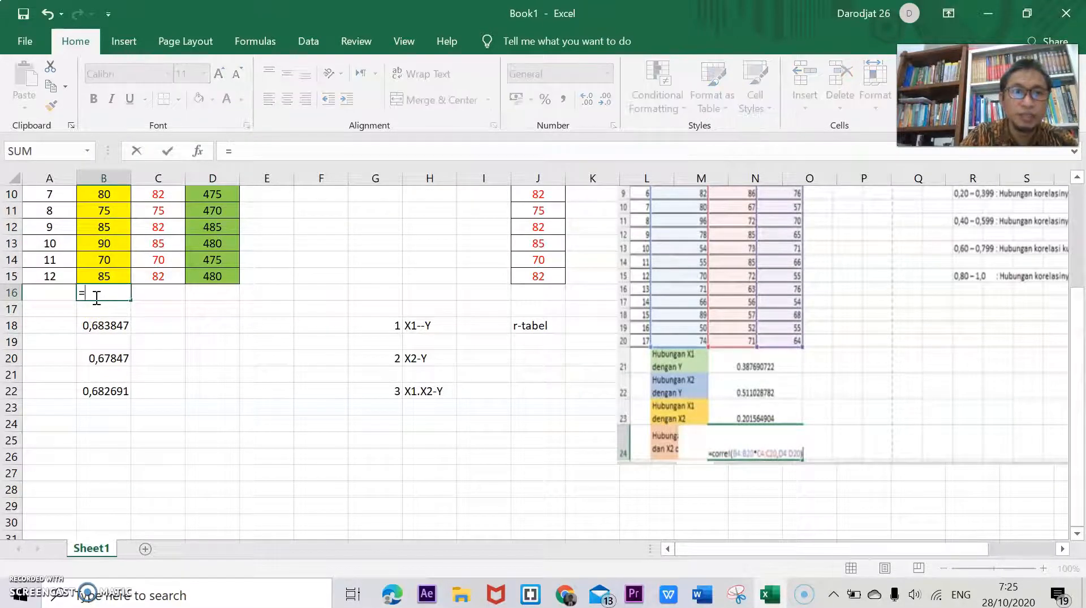
{"action": "type", "text": "co"}
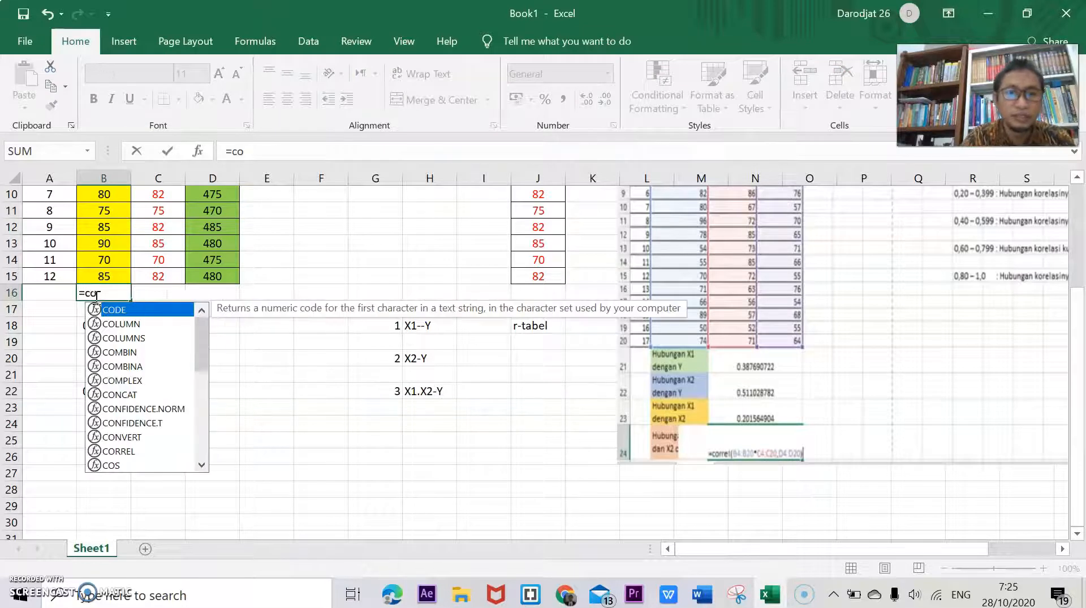
{"action": "type", "text": "rre"}
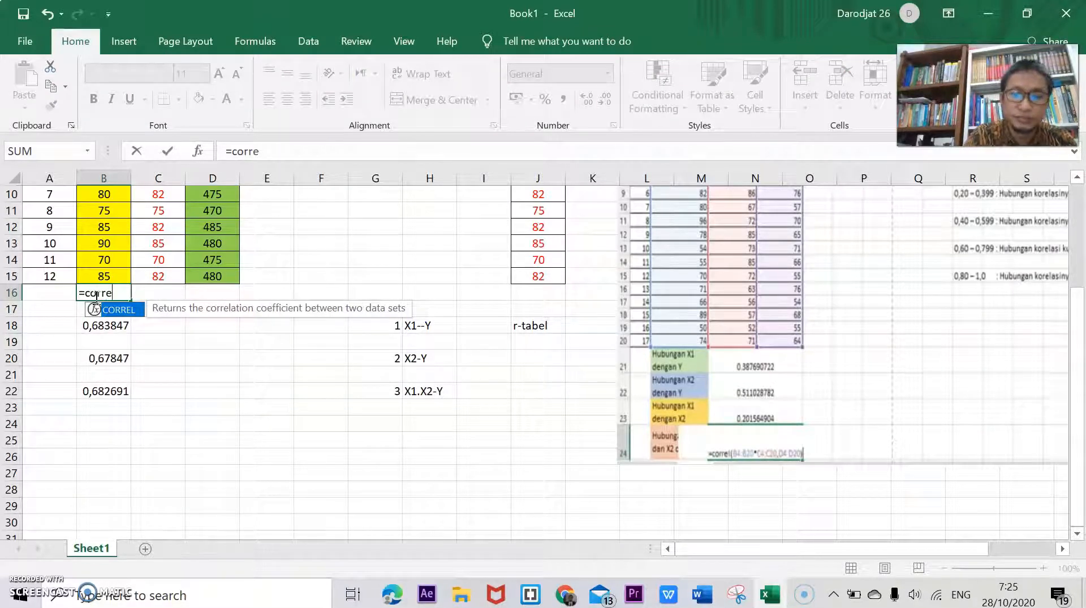
{"action": "type", "text": "l"}
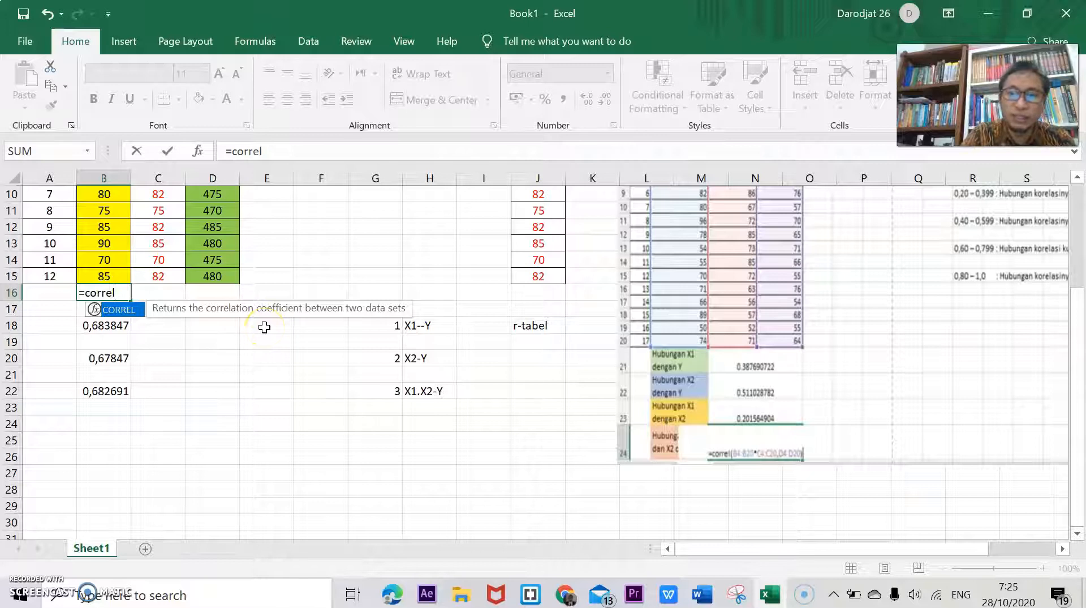
{"action": "type", "text": "("}
{"action": "scroll", "coordinate": [265, 327], "scroll_direction": "up", "scroll_amount": 3}
{"action": "left_click", "coordinate": [106, 244]}
{"action": "left_click_drag", "start_coordinate": [125, 251], "coordinate": [125, 331]}
{"action": "left_click_drag", "start_coordinate": [117, 396], "coordinate": [117, 429]}
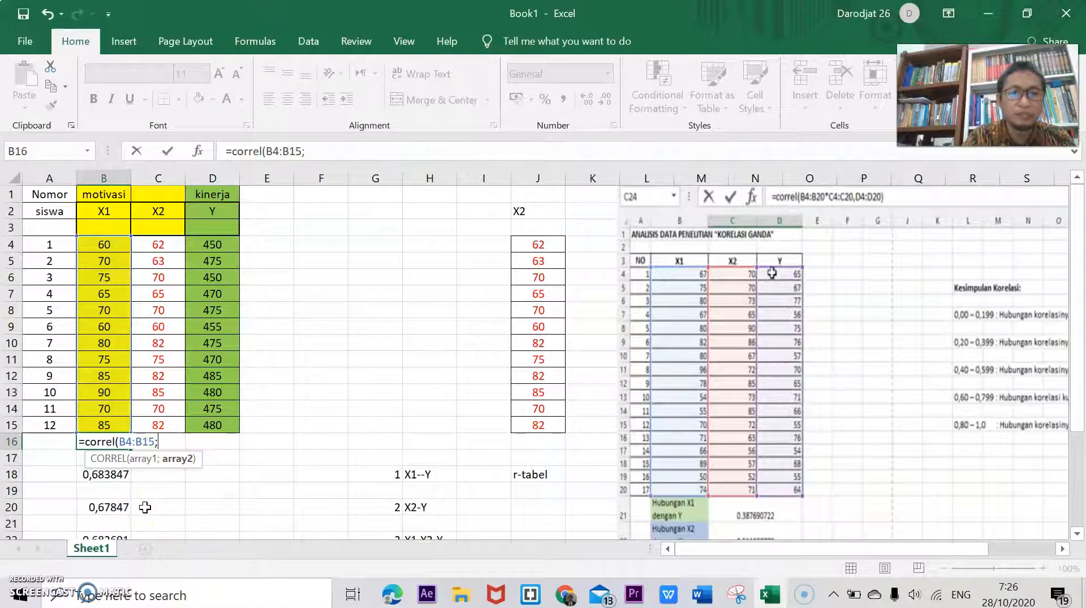
- Complete the B16 formula with the Y values D4:D15 as the second array, giving =correl(B4:B15;D4:D15)
{"action": "left_click", "coordinate": [220, 247]}
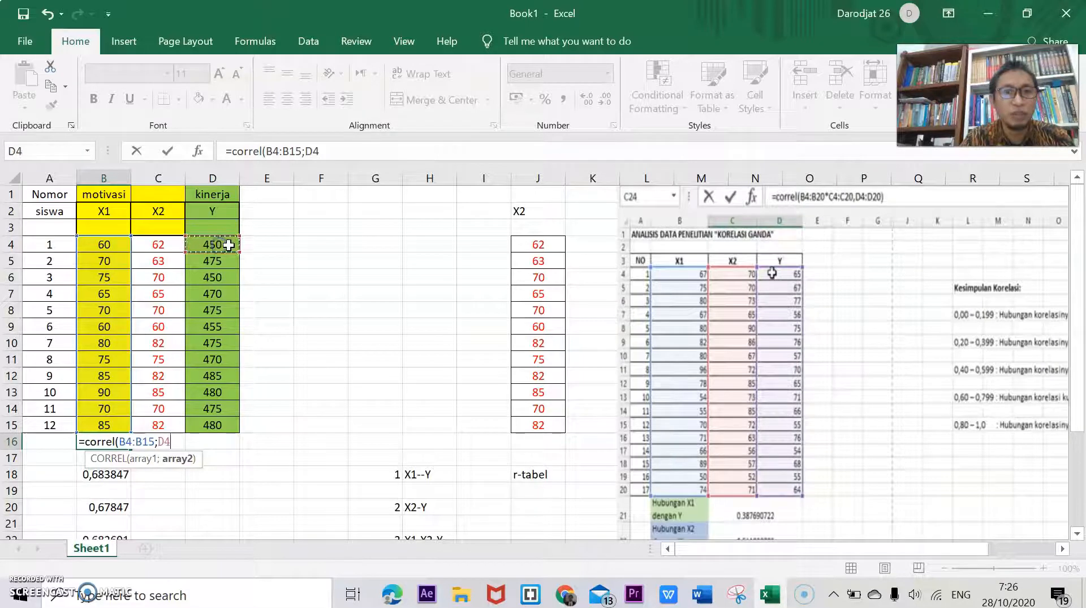
{"action": "left_click_drag", "start_coordinate": [236, 252], "coordinate": [236, 433]}
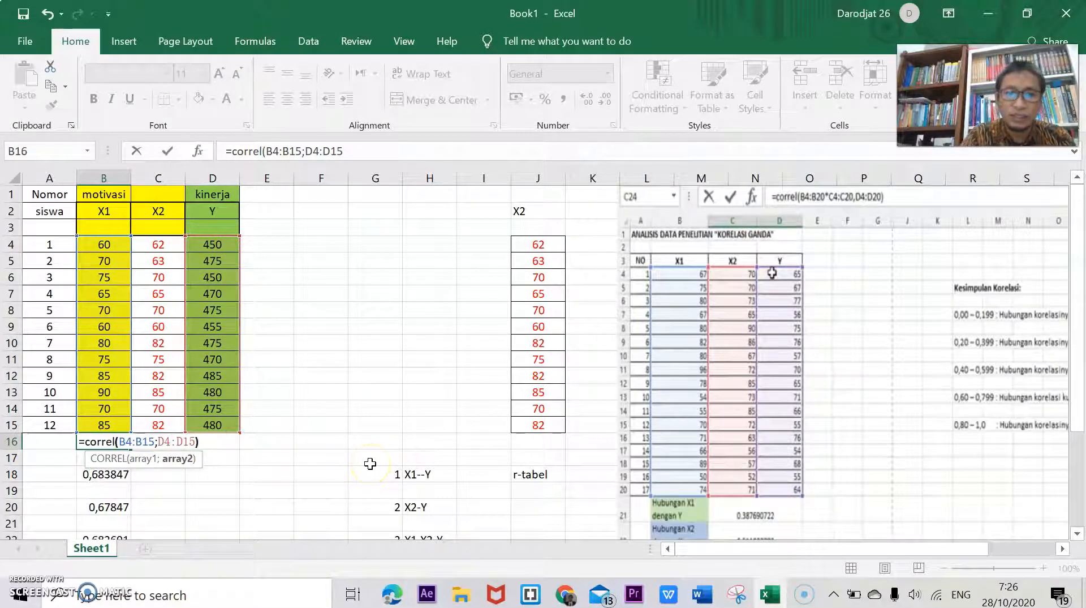
{"action": "key", "text": "Return"}
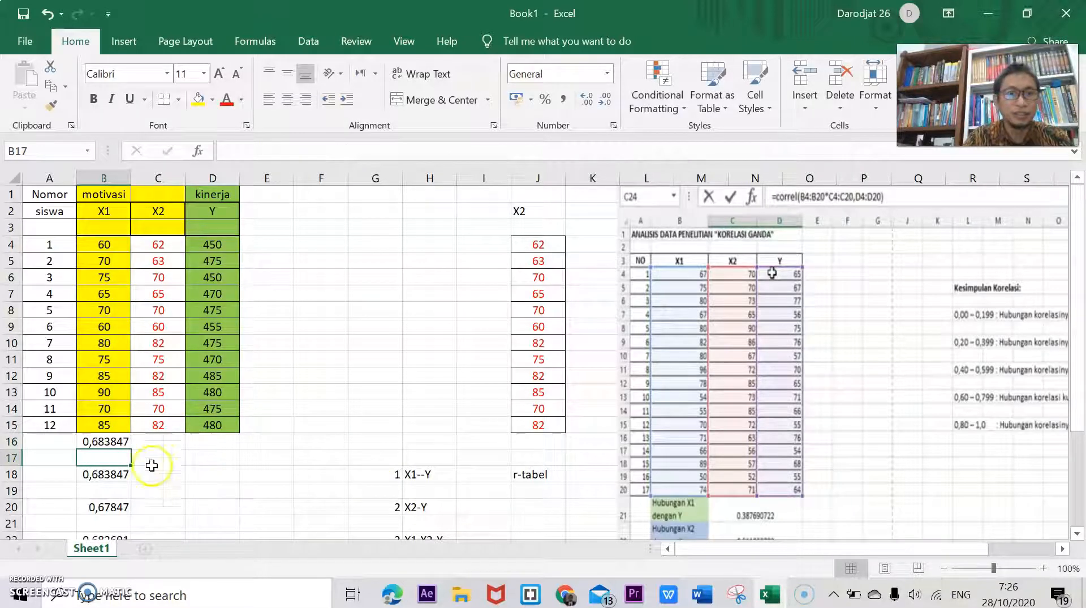
- Color the text red in B16 and in the X1--Y result row B18:H18
{"action": "left_click", "coordinate": [111, 442]}
{"action": "left_click", "coordinate": [227, 105]}
{"action": "left_click_drag", "start_coordinate": [101, 480], "coordinate": [427, 474]}
{"action": "left_click", "coordinate": [227, 103]}
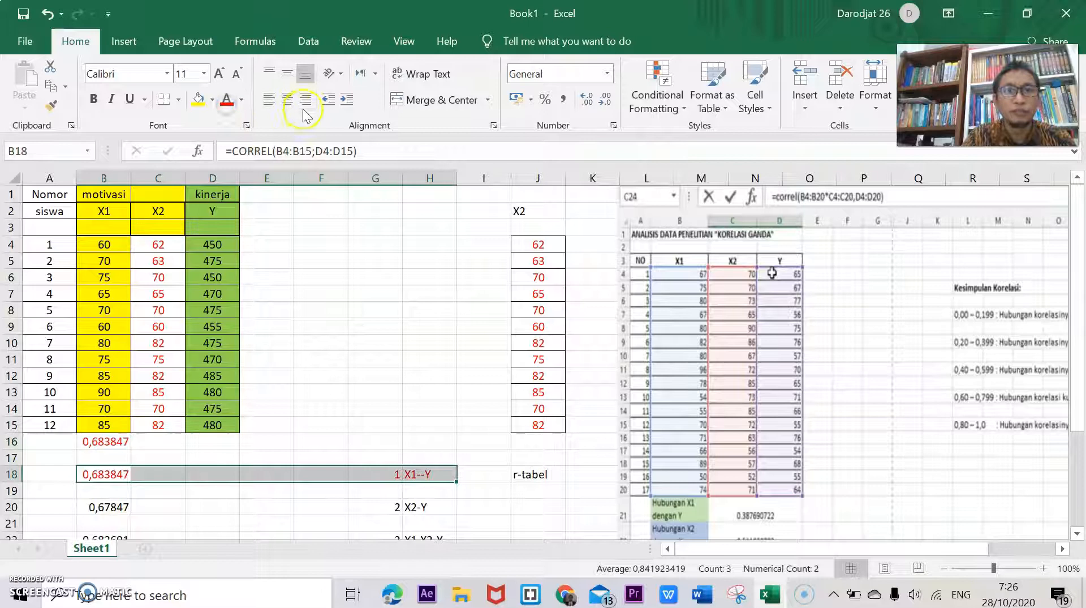
- Apply all borders to the X1--Y result row B18:H18
{"action": "left_click", "coordinate": [178, 102]}
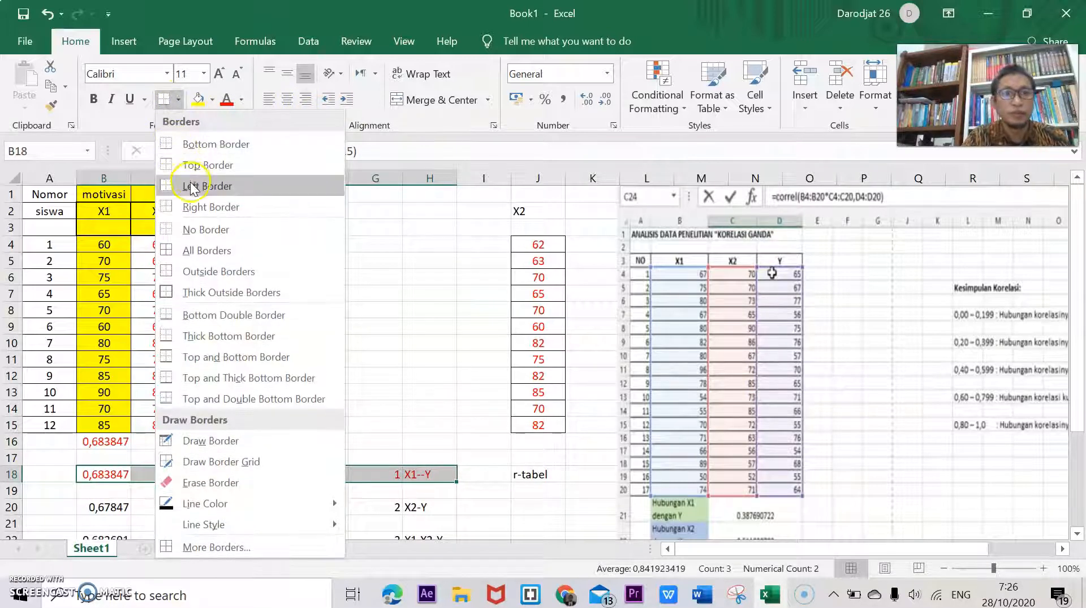
{"action": "left_click", "coordinate": [192, 250]}
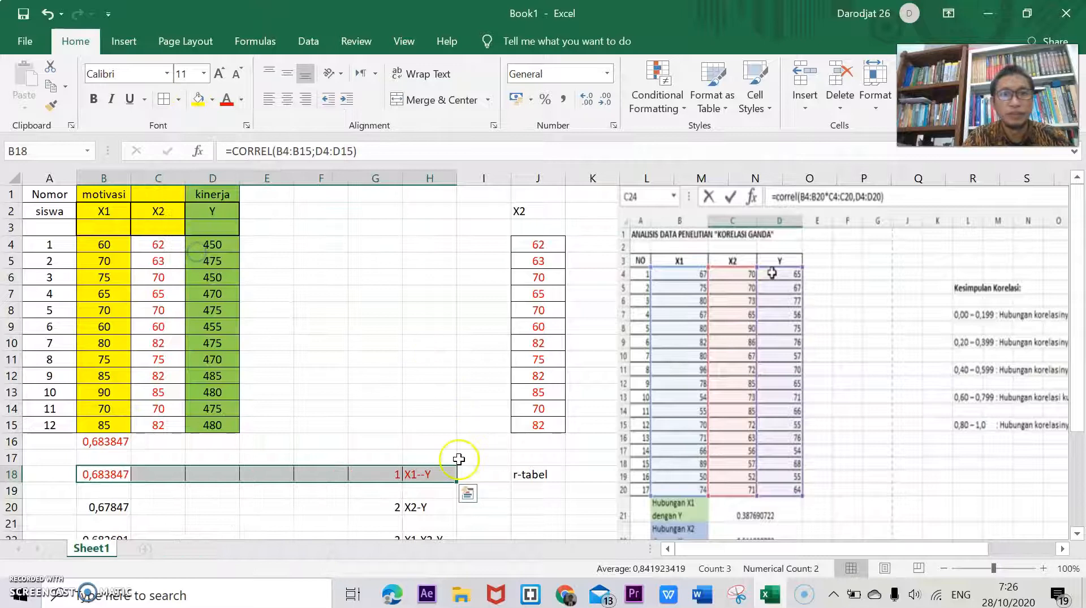
{"action": "left_click", "coordinate": [354, 422]}
- Fill the X2-Y result row B20:H20 with yellow
{"action": "scroll", "coordinate": [324, 517], "scroll_direction": "down", "scroll_amount": 2}
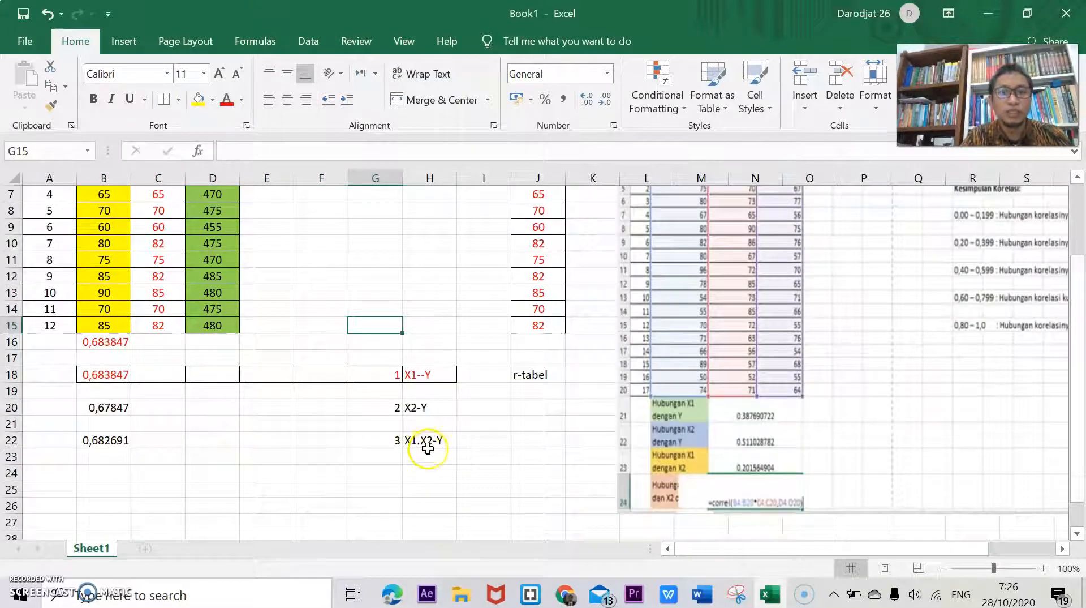
{"action": "left_click", "coordinate": [102, 343]}
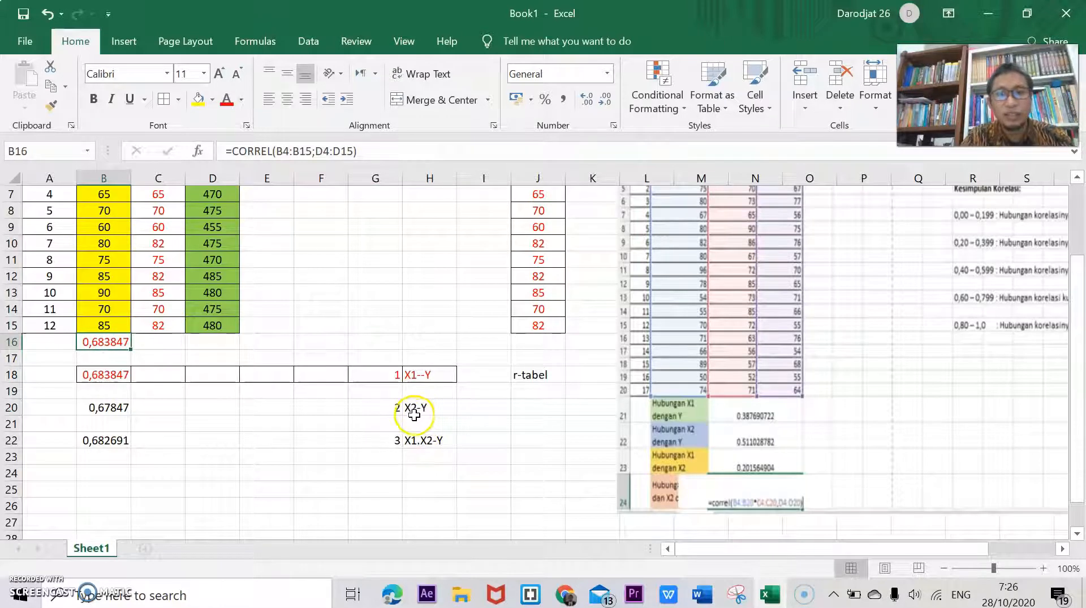
{"action": "left_click", "coordinate": [116, 409]}
{"action": "left_click_drag", "start_coordinate": [148, 411], "coordinate": [419, 406]}
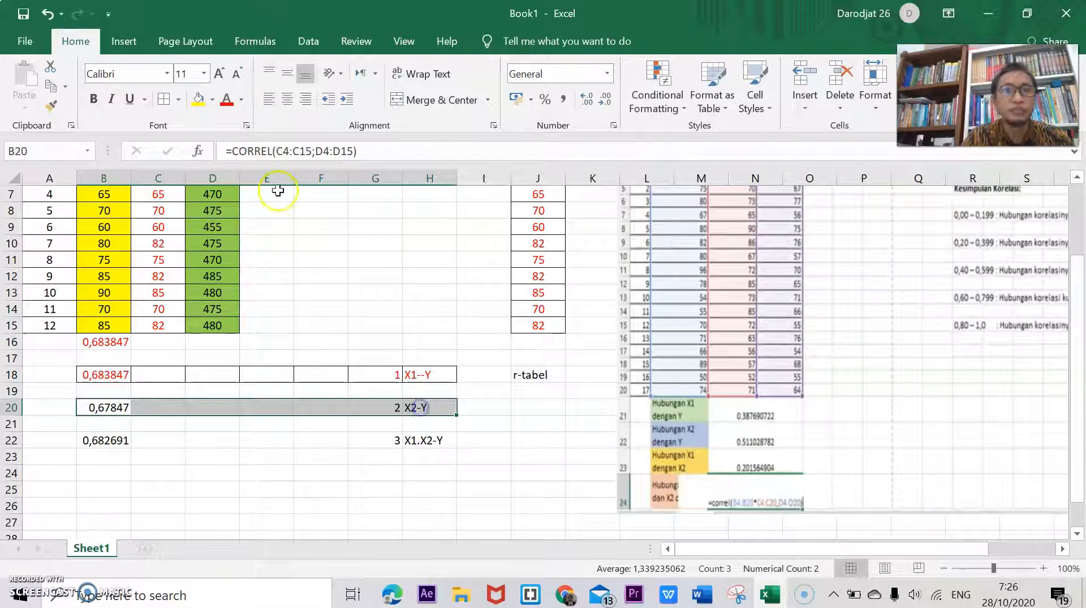
{"action": "left_click", "coordinate": [198, 103]}
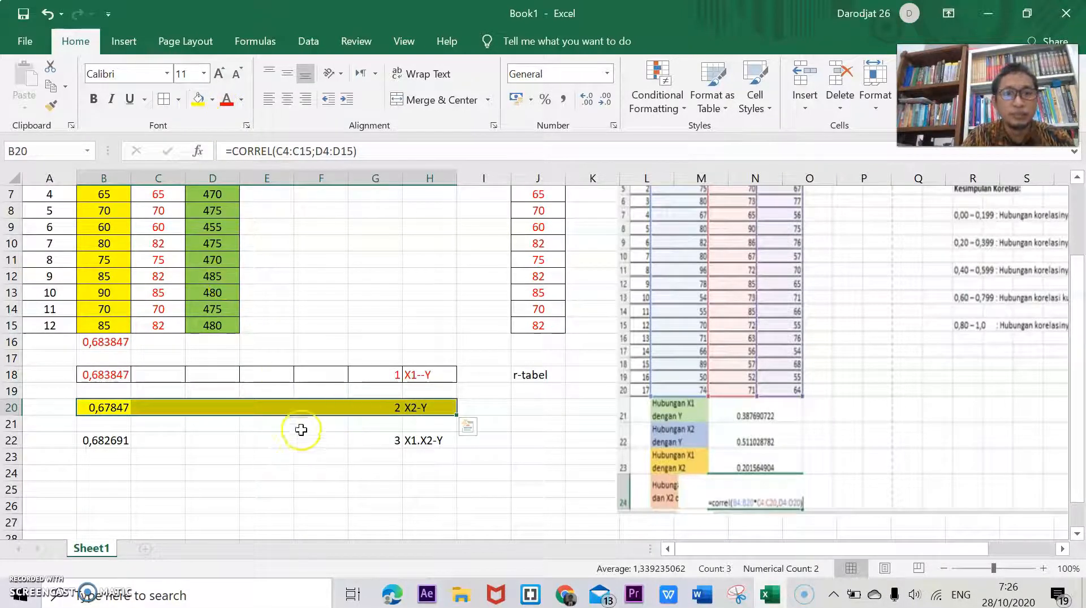
- Start a CORREL formula in C16 with the X2 values C4:C15 as the first array
{"action": "left_click", "coordinate": [154, 341]}
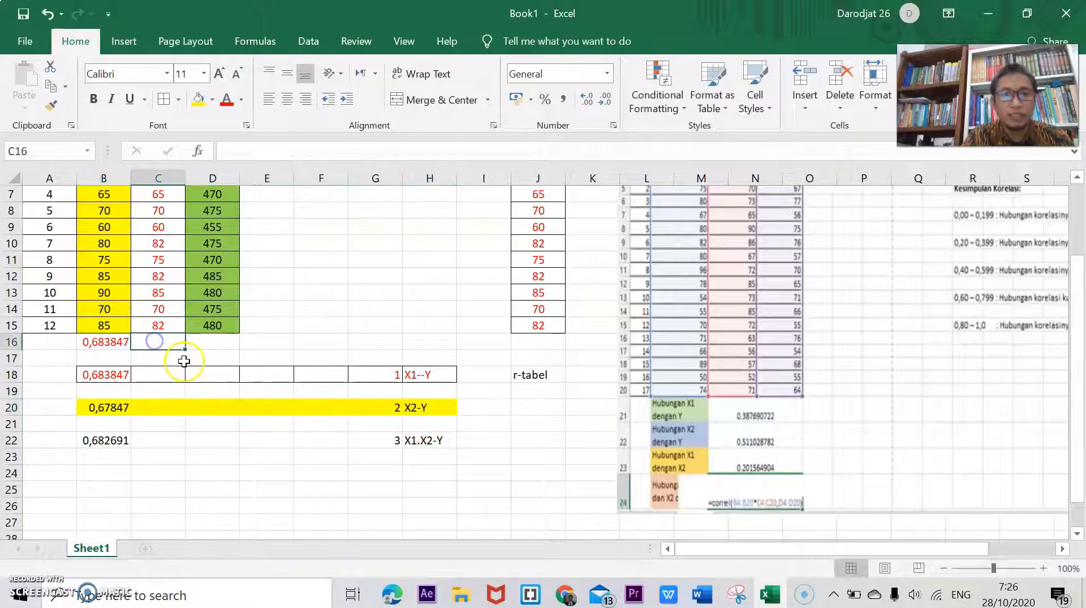
{"action": "type", "text": "=c"}
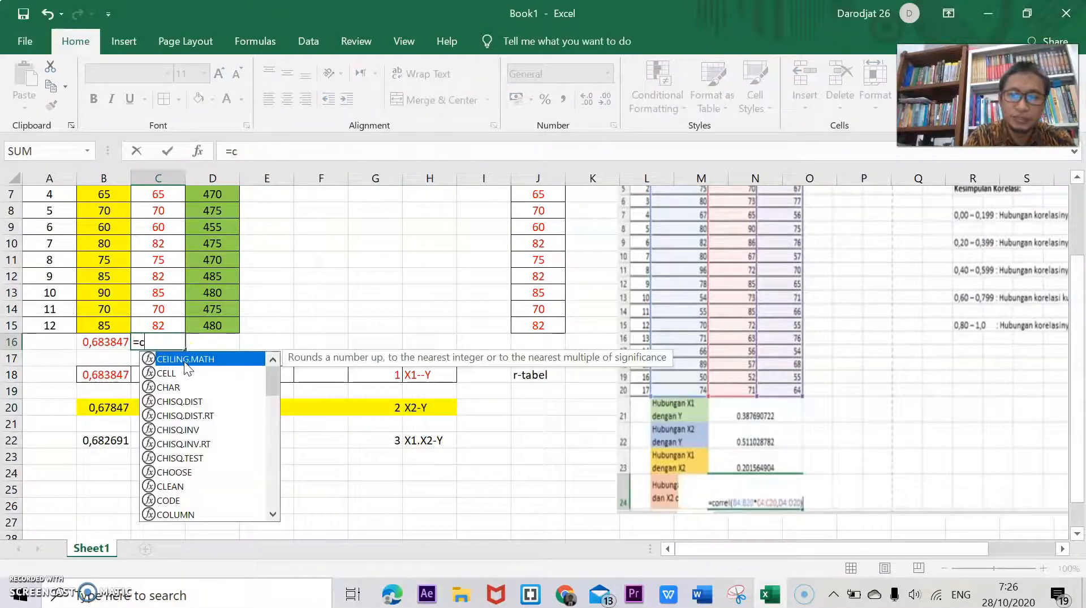
{"action": "type", "text": "orrel("}
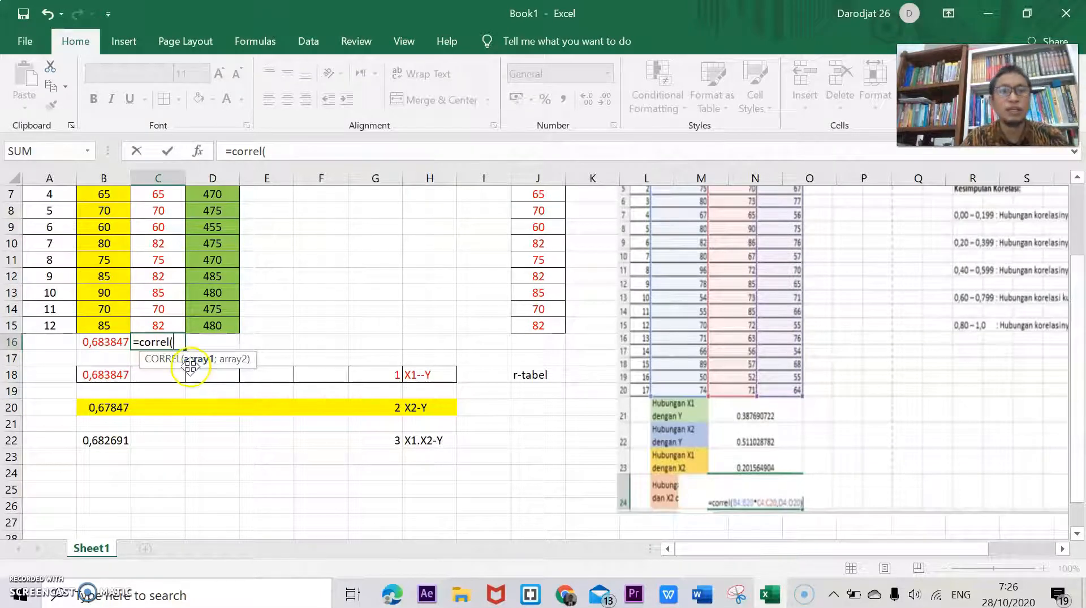
{"action": "scroll", "coordinate": [191, 367], "scroll_direction": "up", "scroll_amount": 2}
{"action": "left_click", "coordinate": [170, 247]}
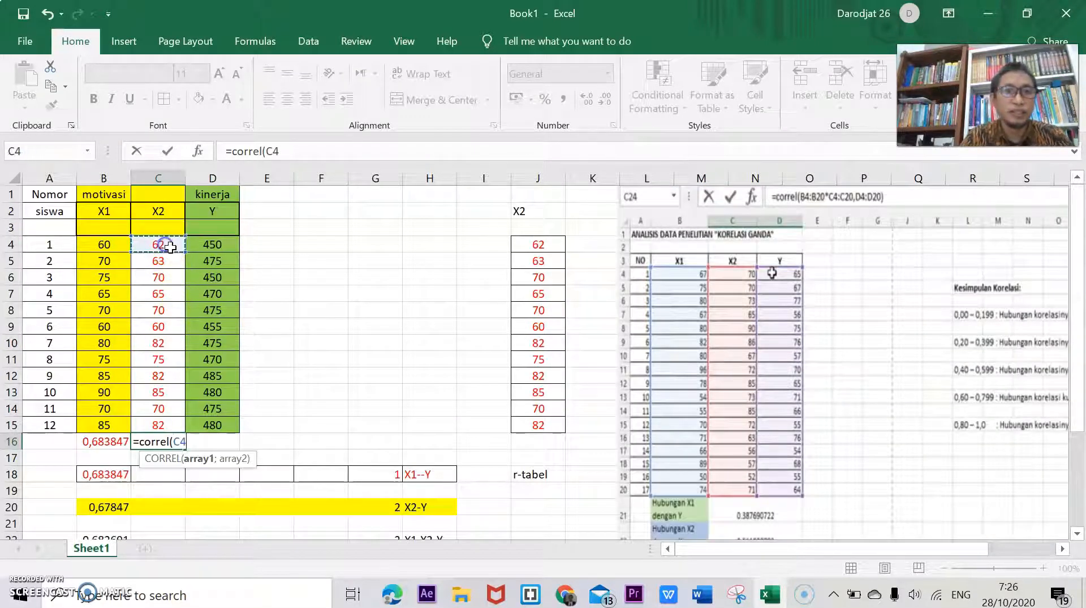
{"action": "left_click_drag", "start_coordinate": [184, 251], "coordinate": [185, 422]}
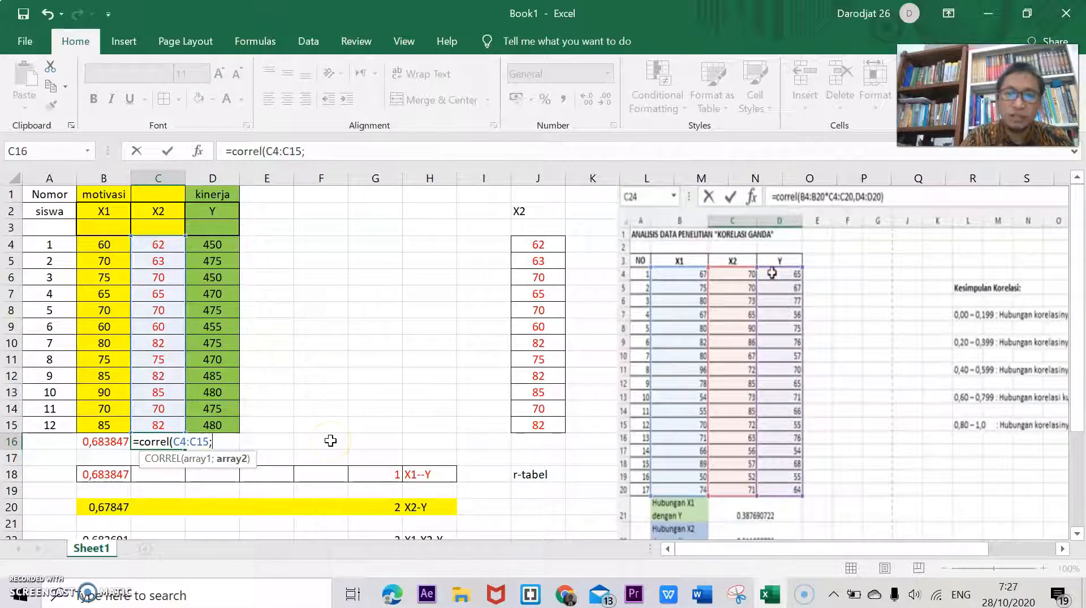
- Complete the C16 formula with the Y values D4:D15 as the second array, giving =correl(C4:C15;D4:D15)
{"action": "left_click", "coordinate": [217, 246]}
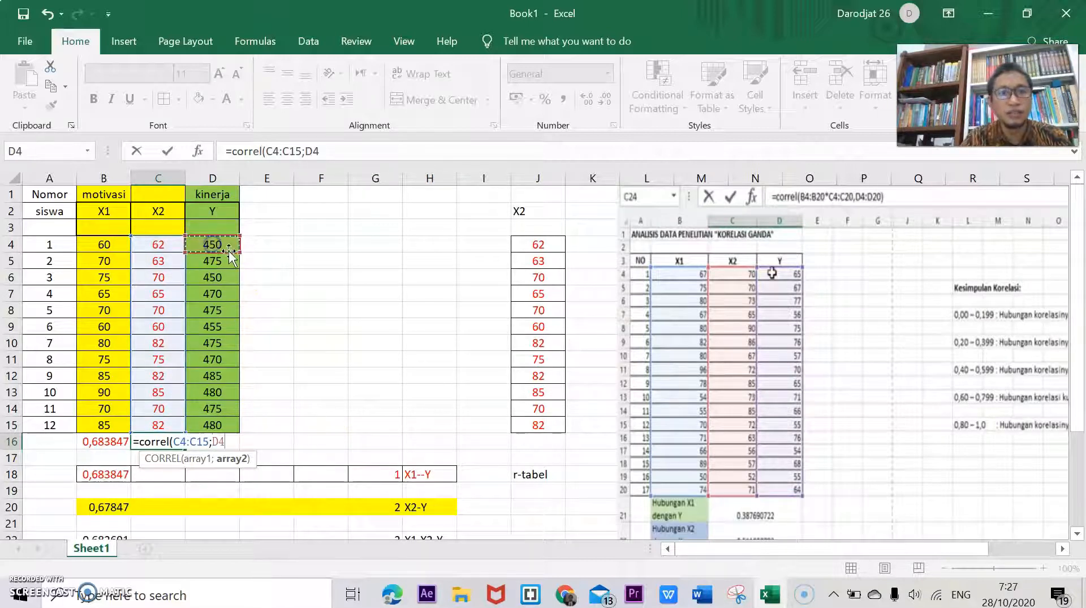
{"action": "left_click_drag", "start_coordinate": [238, 253], "coordinate": [224, 425]}
{"action": "type", "text": ")"}
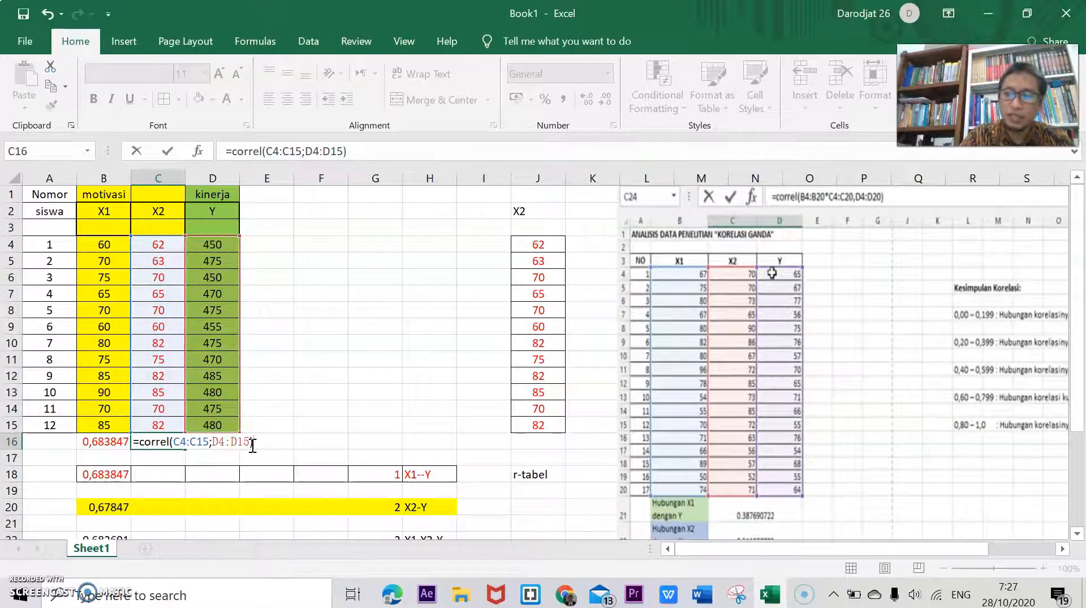
{"action": "key", "text": "Return"}
{"action": "scroll", "coordinate": [251, 444], "scroll_direction": "down", "scroll_amount": 1}
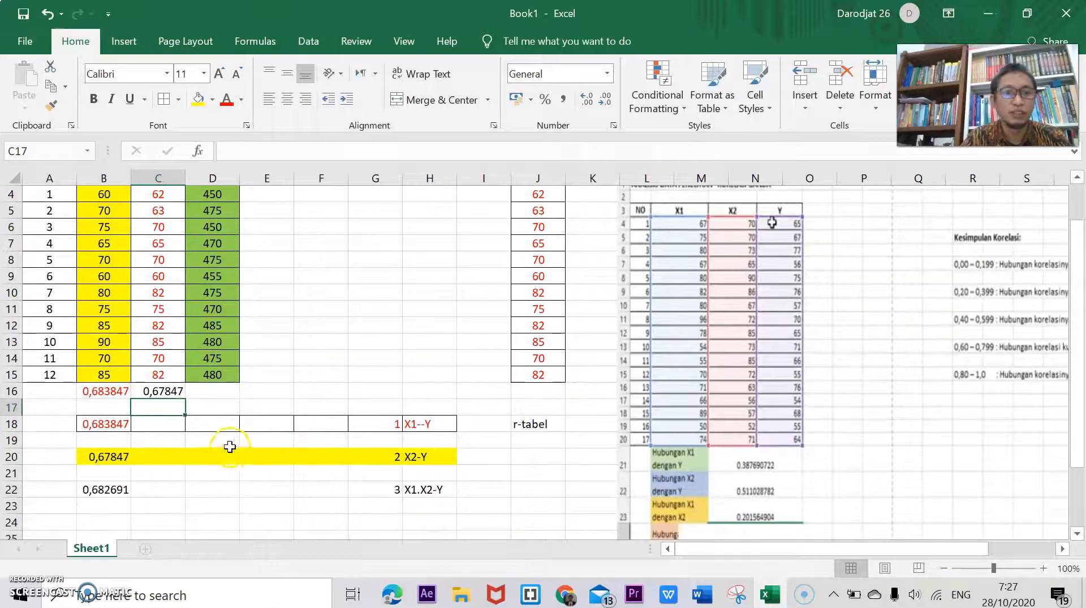